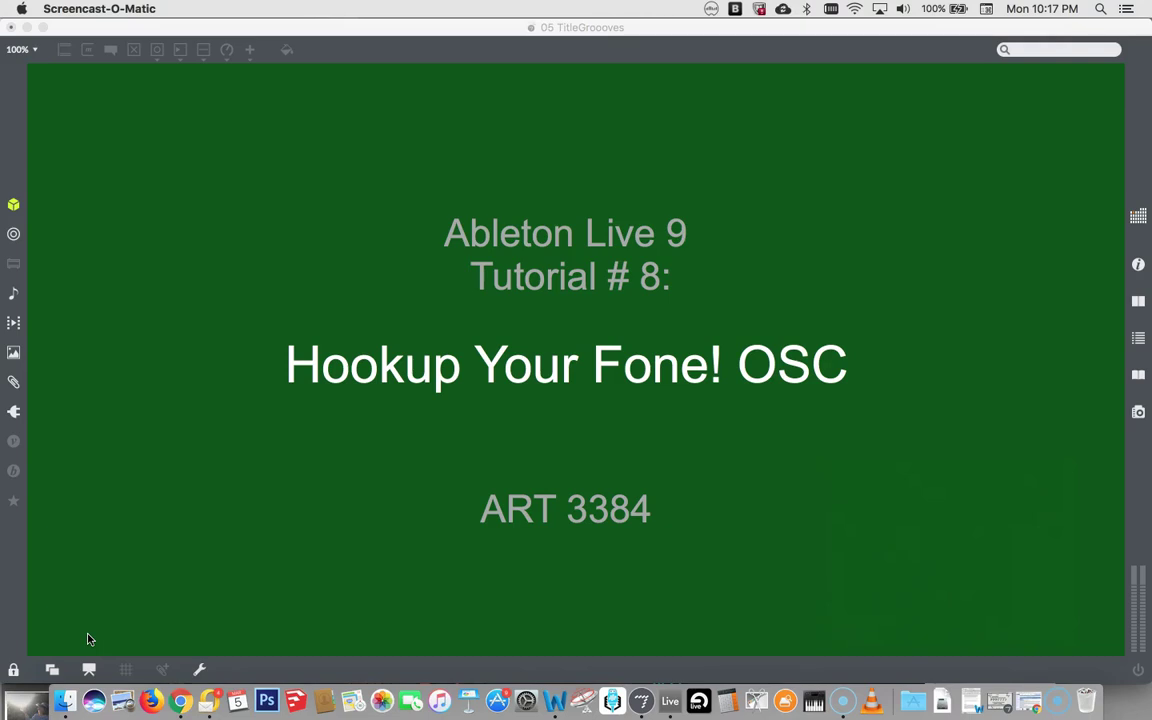
Switch from the Max title card to Chrome showing the hexler.net TouchOSC product page.
left_click(93, 620)
left_click(141, 571)
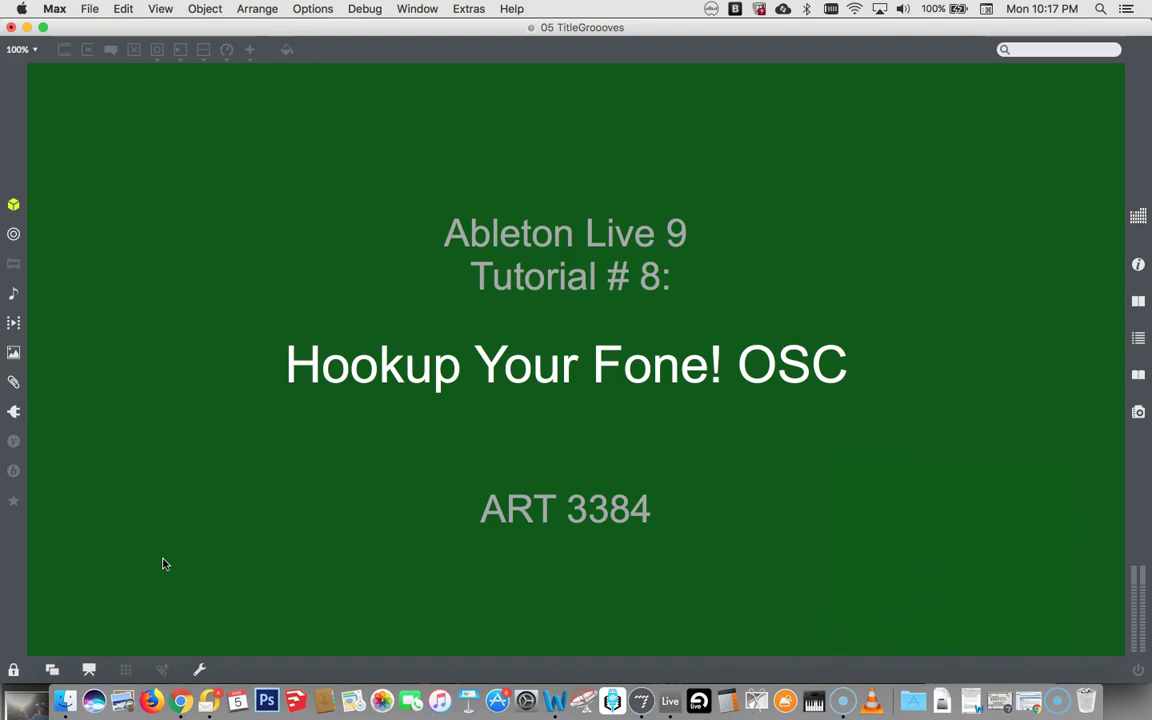
key("super+Tab")
key("super+Tab")
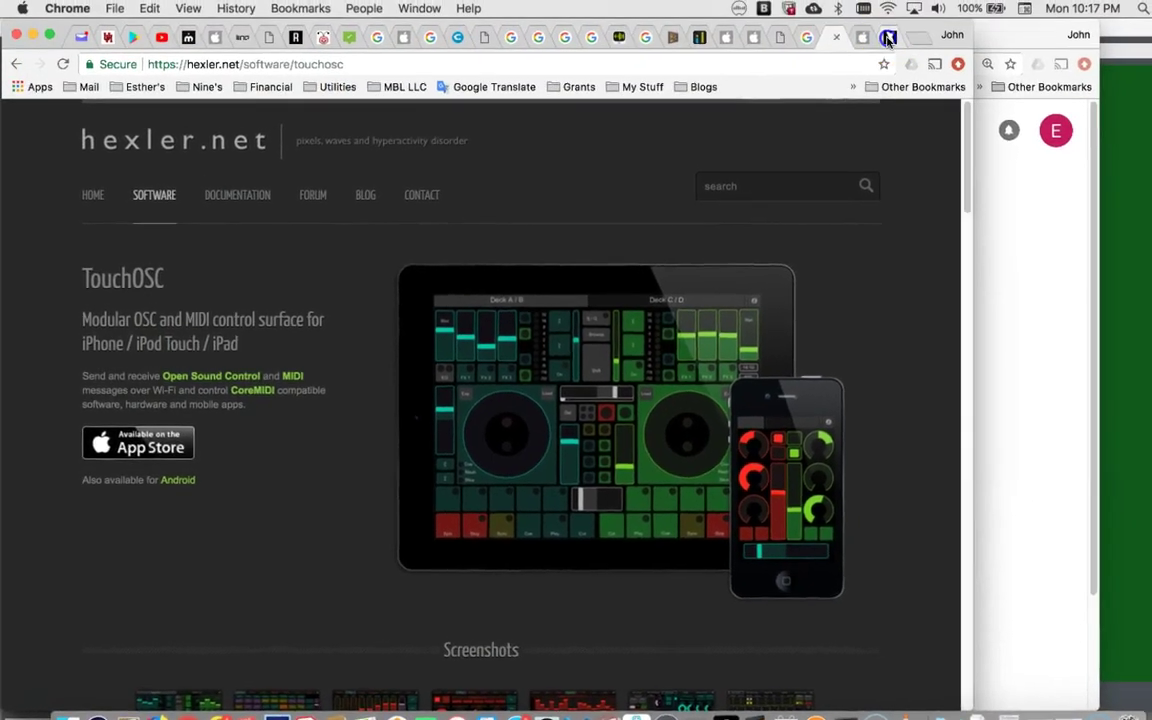
Go to the TouchOSC App Store Preview page ($4.99) and scroll through its screenshots.
left_click(189, 446)
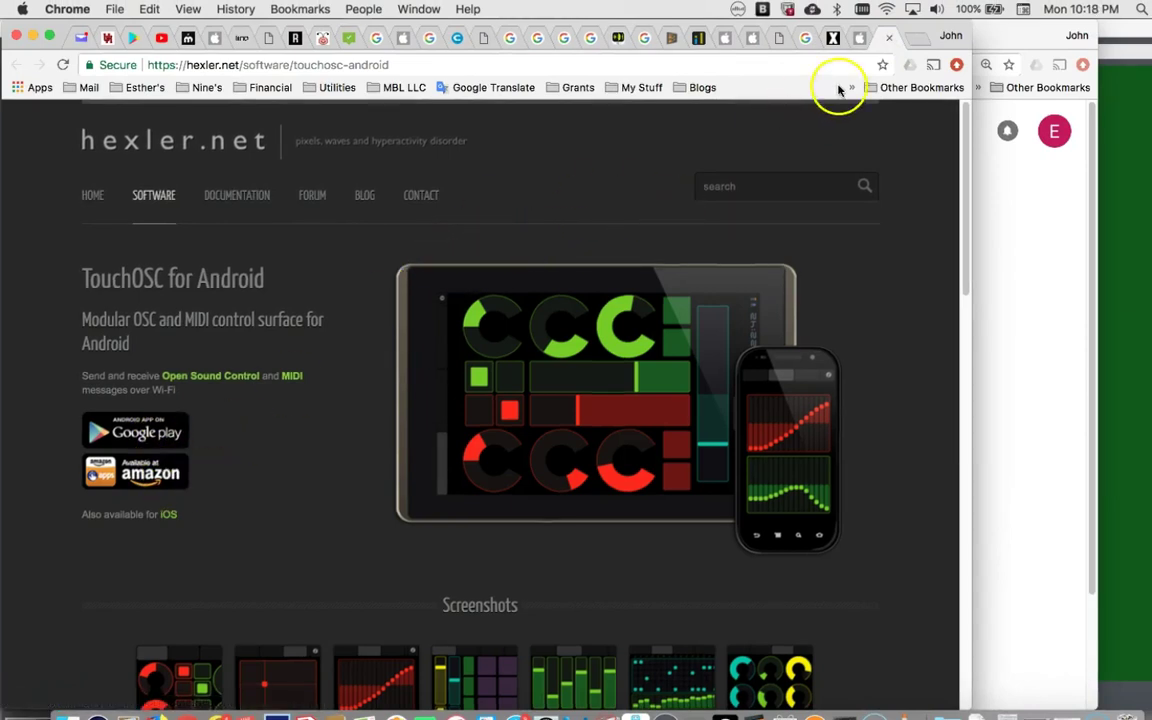
left_click(860, 40)
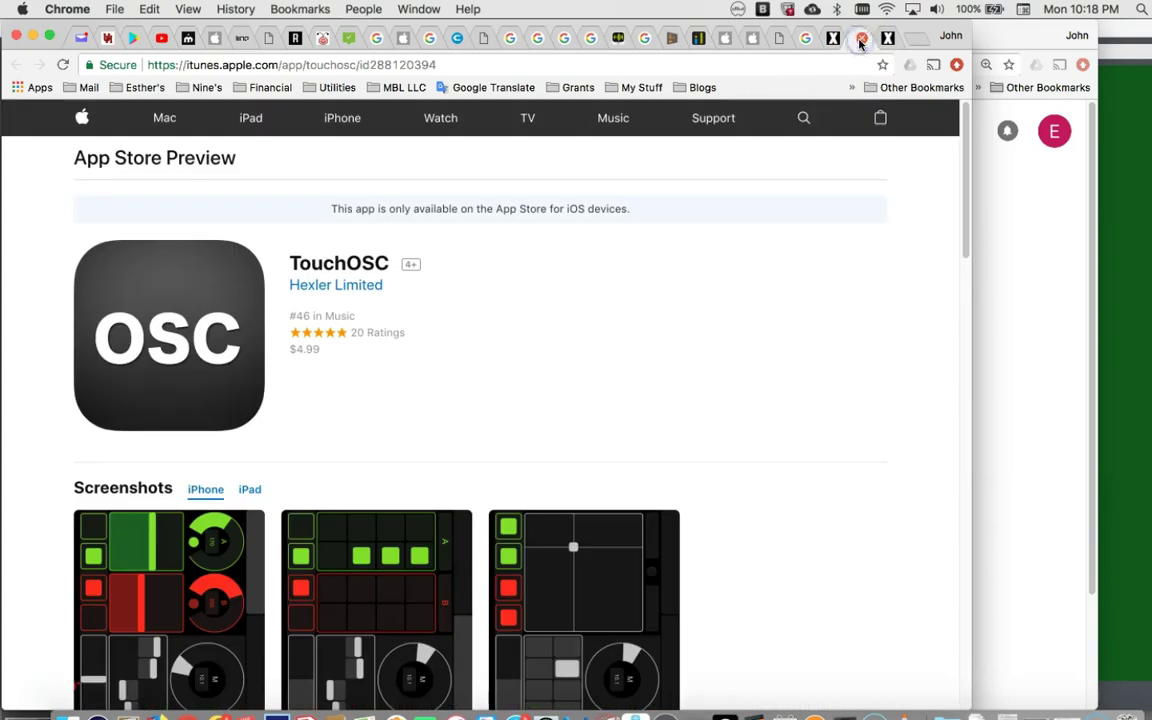
scroll(703, 340, "down", 10)
scroll(641, 383, "down", 2)
scroll(641, 383, "up", 6)
scroll(641, 383, "up", 3)
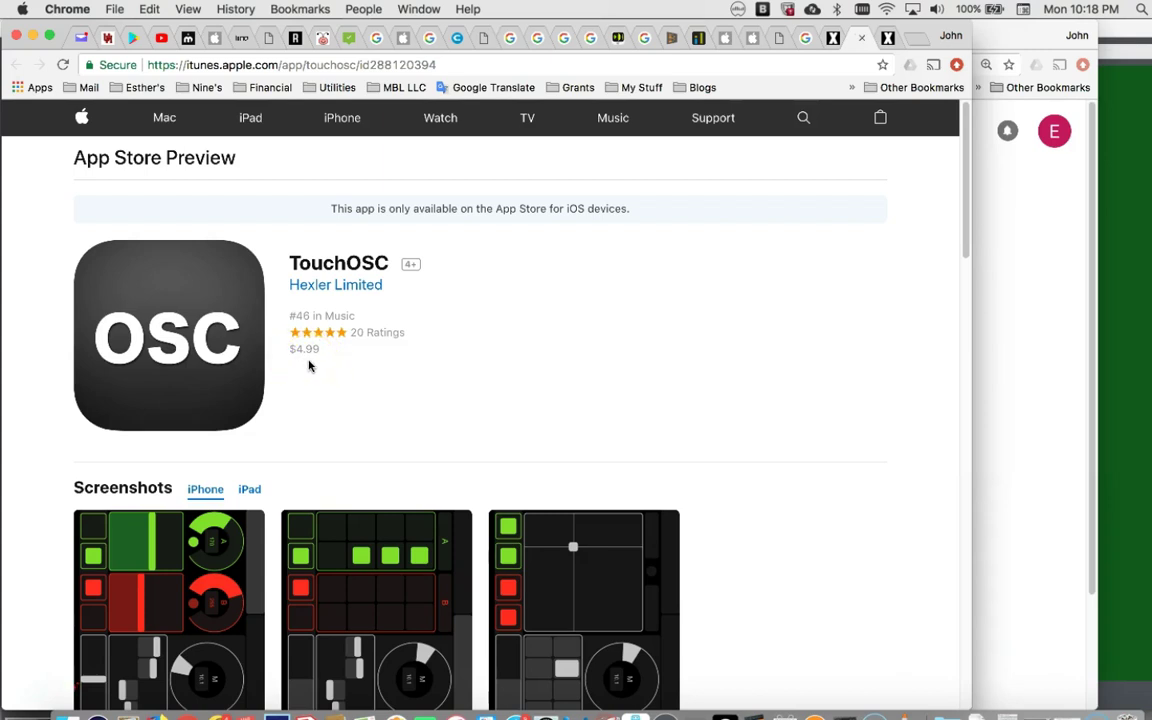
Create a computer-to-computer Wi-Fi network named Jawny1 on channel 5.
left_click(886, 10)
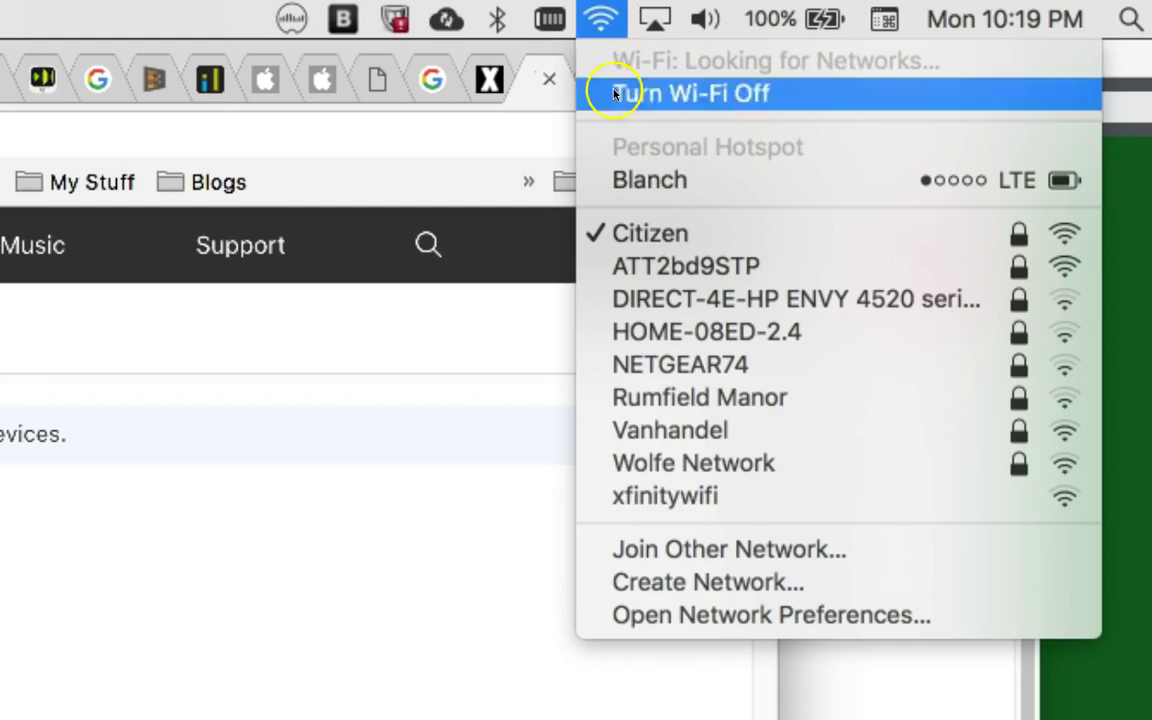
left_click(707, 582)
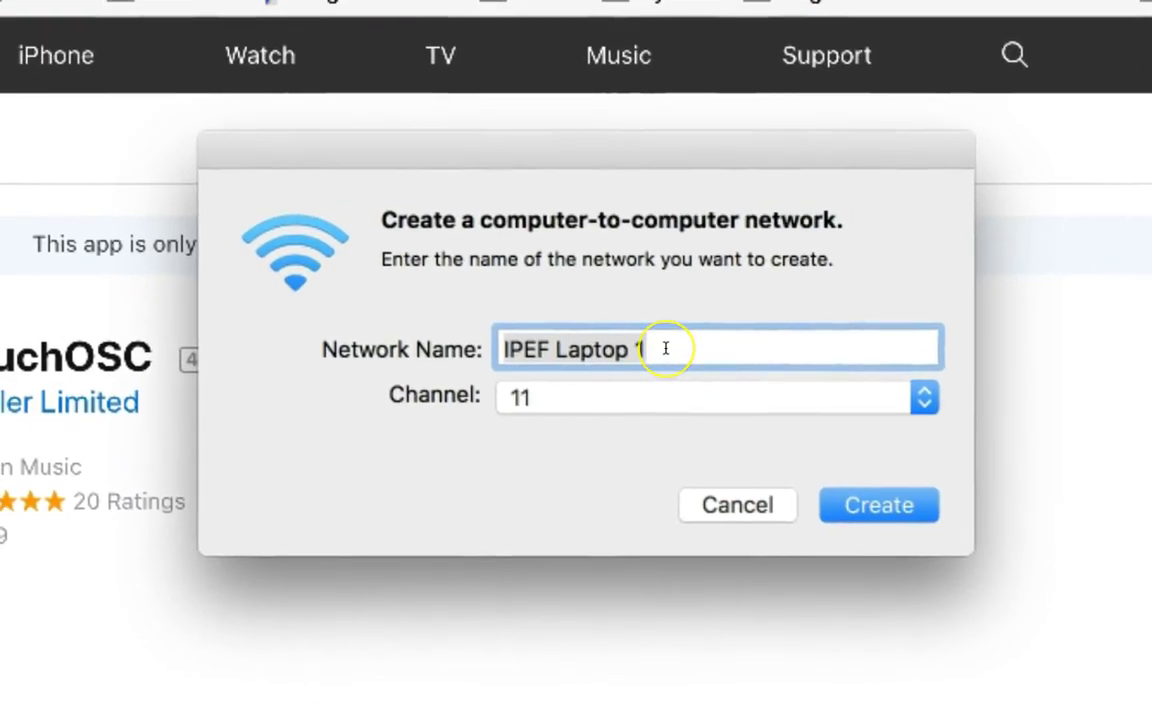
type("Jawny1")
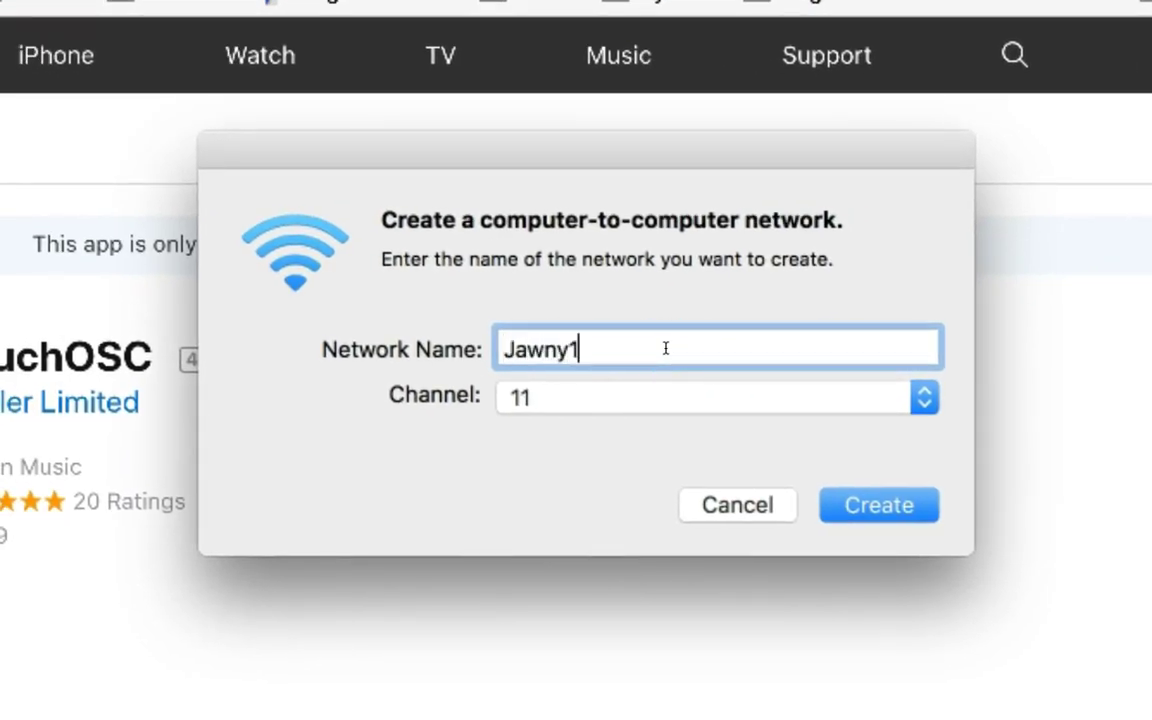
left_click(924, 398)
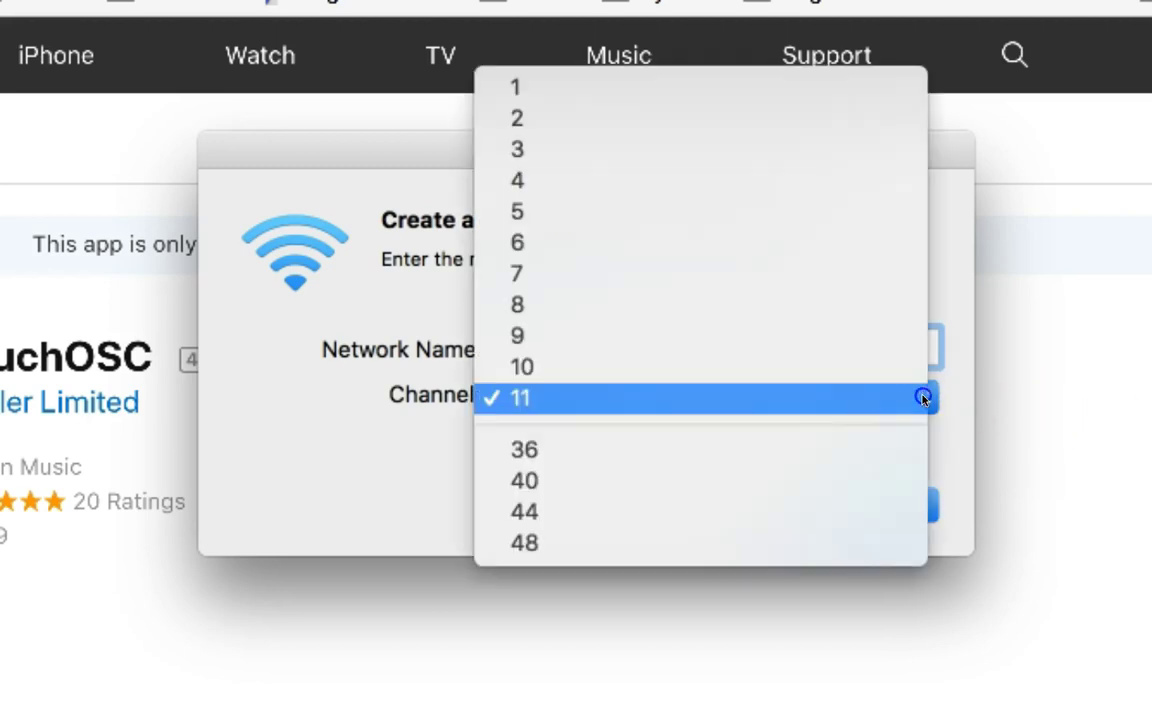
left_click(810, 216)
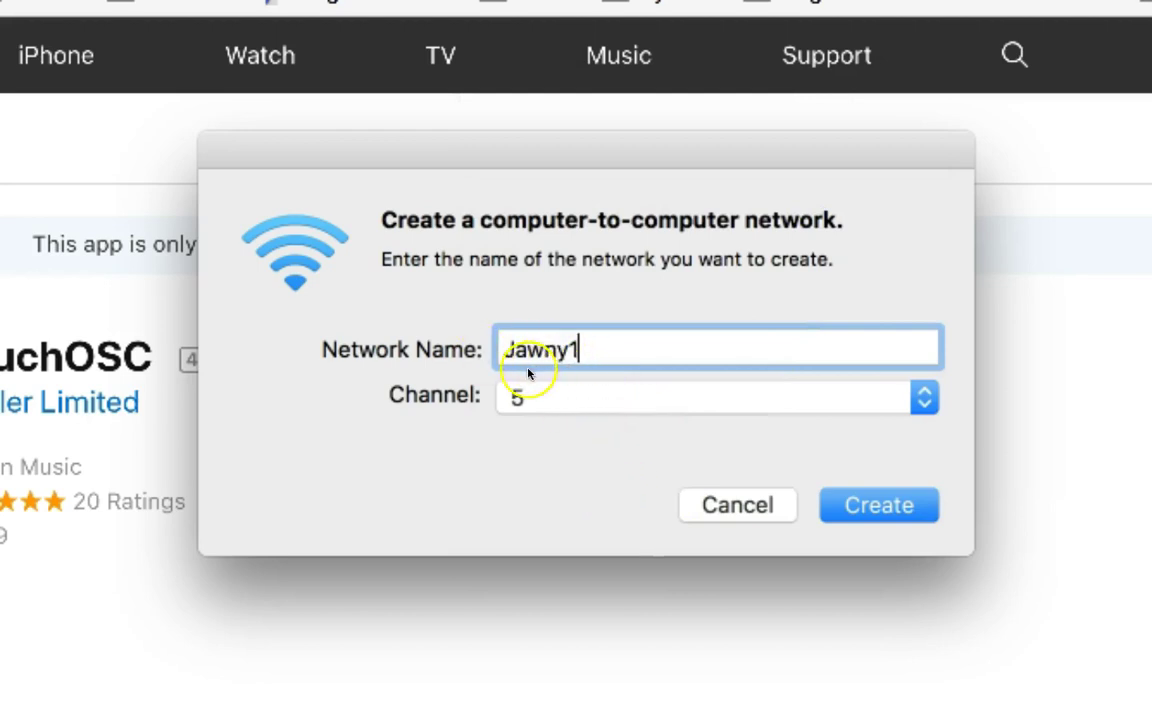
left_click(886, 505)
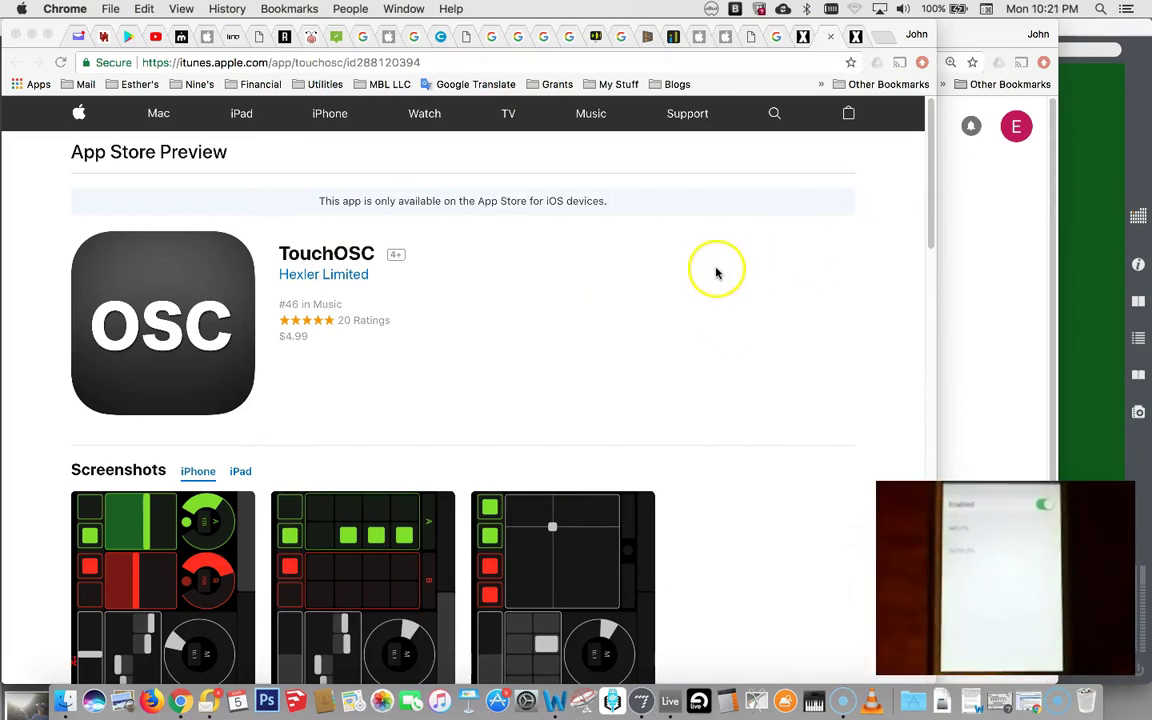
Launch Audio MIDI Setup from Finder's Applications > Utilities folder.
left_click(67, 696)
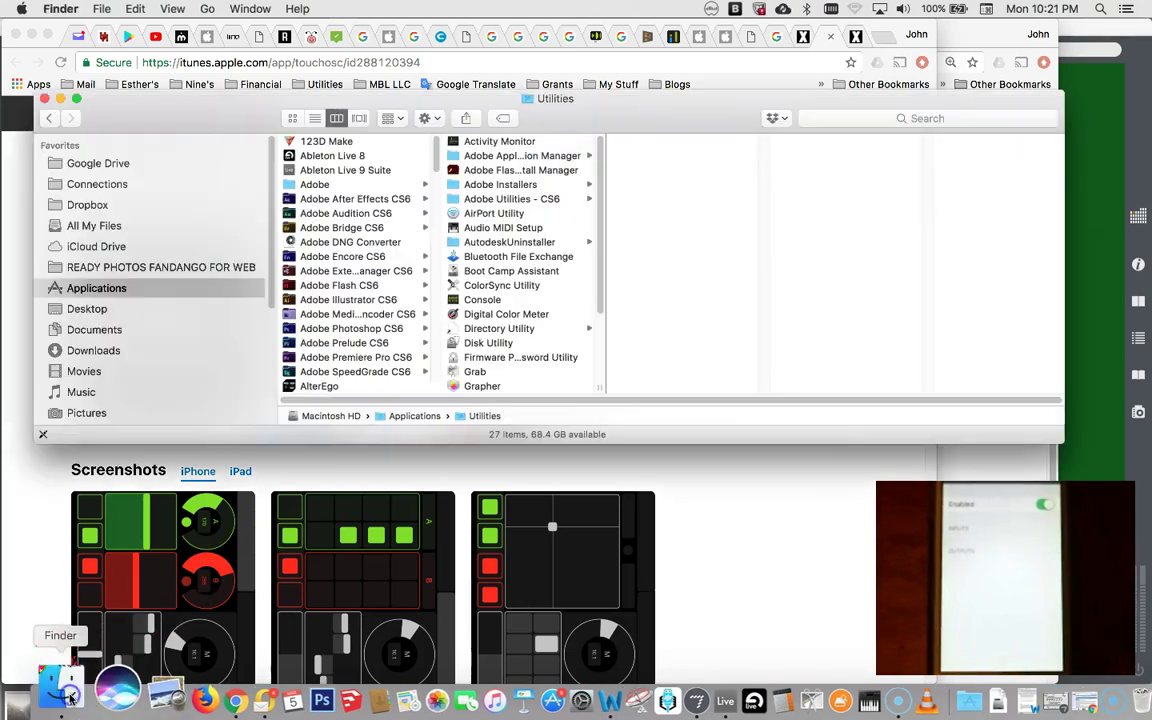
left_click(110, 289)
scroll(347, 180, "down", 15)
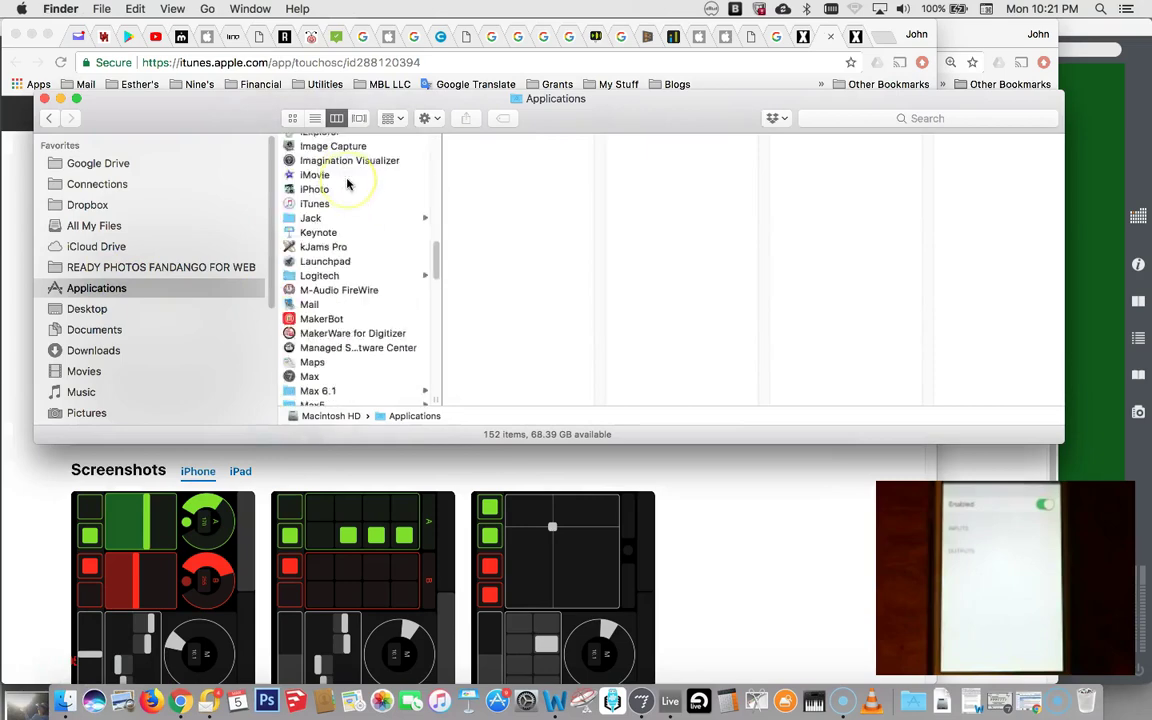
scroll(347, 183, "down", 15)
scroll(347, 182, "down", 3)
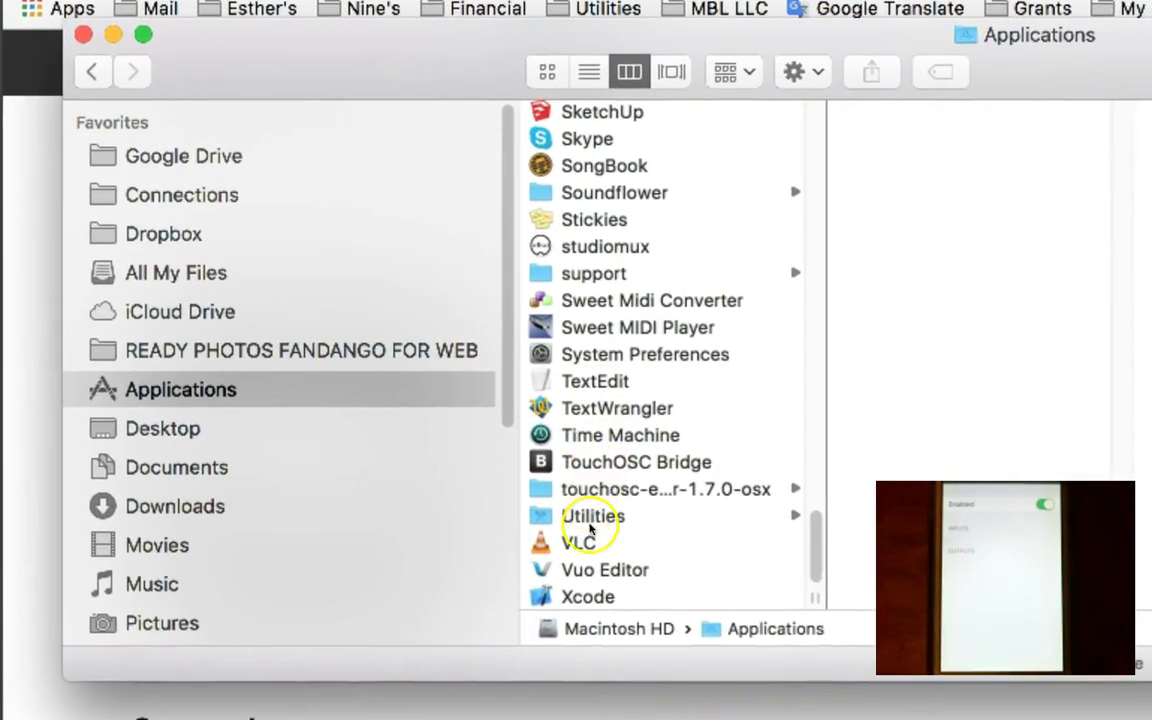
left_click(590, 516)
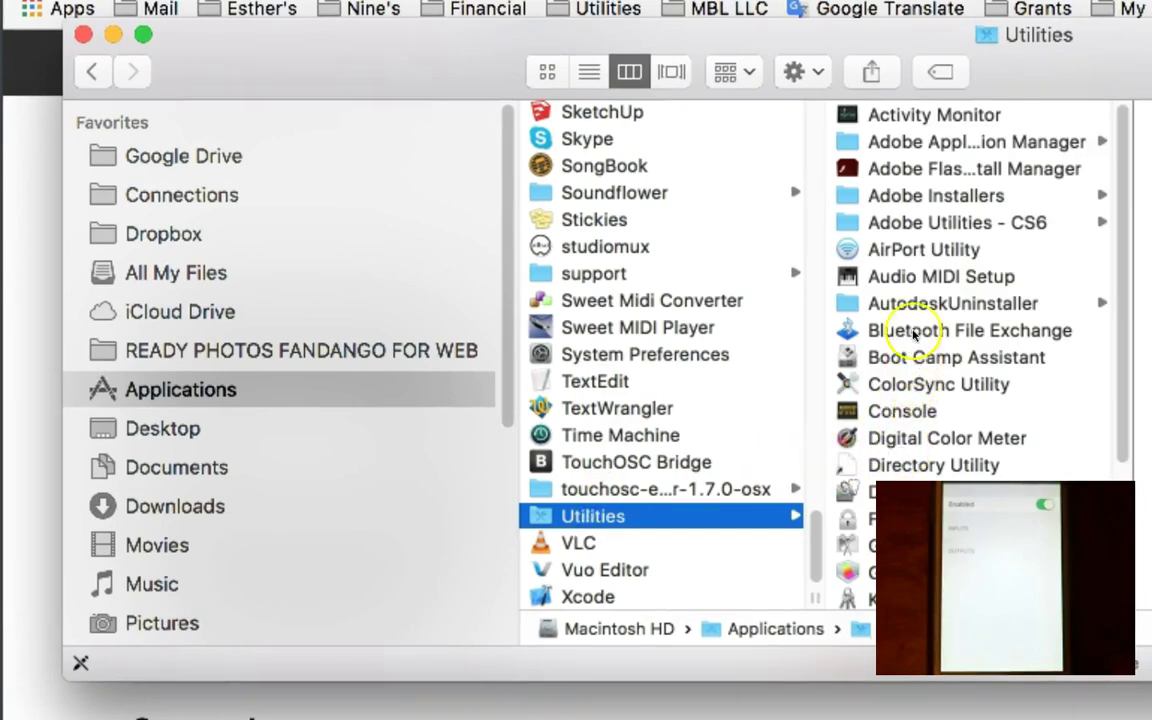
left_click(928, 277)
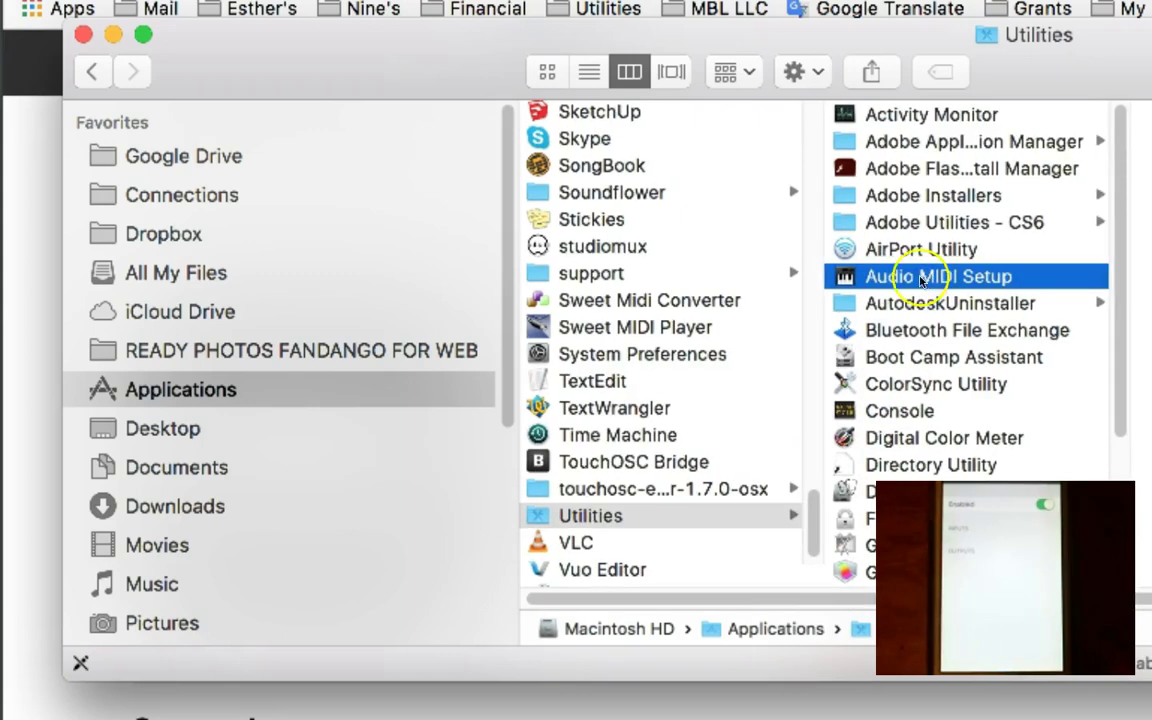
double_click(845, 278)
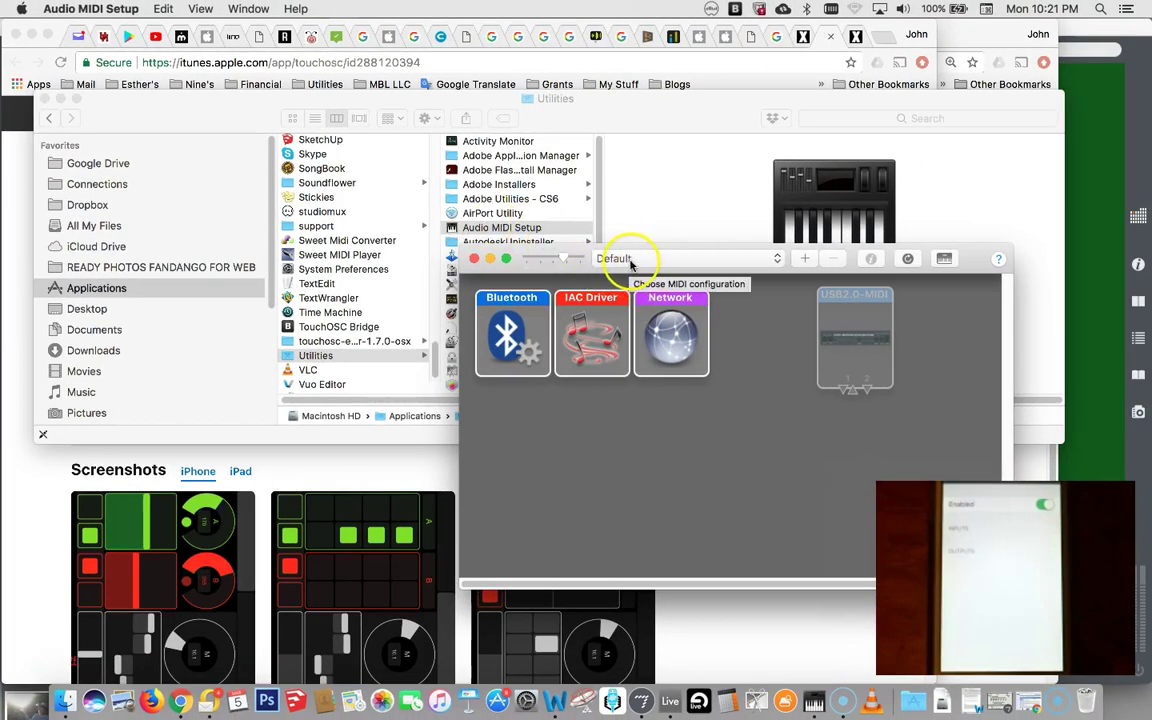
Show the MIDI Studio and set the IAC Driver device online in its properties.
left_click(474, 259)
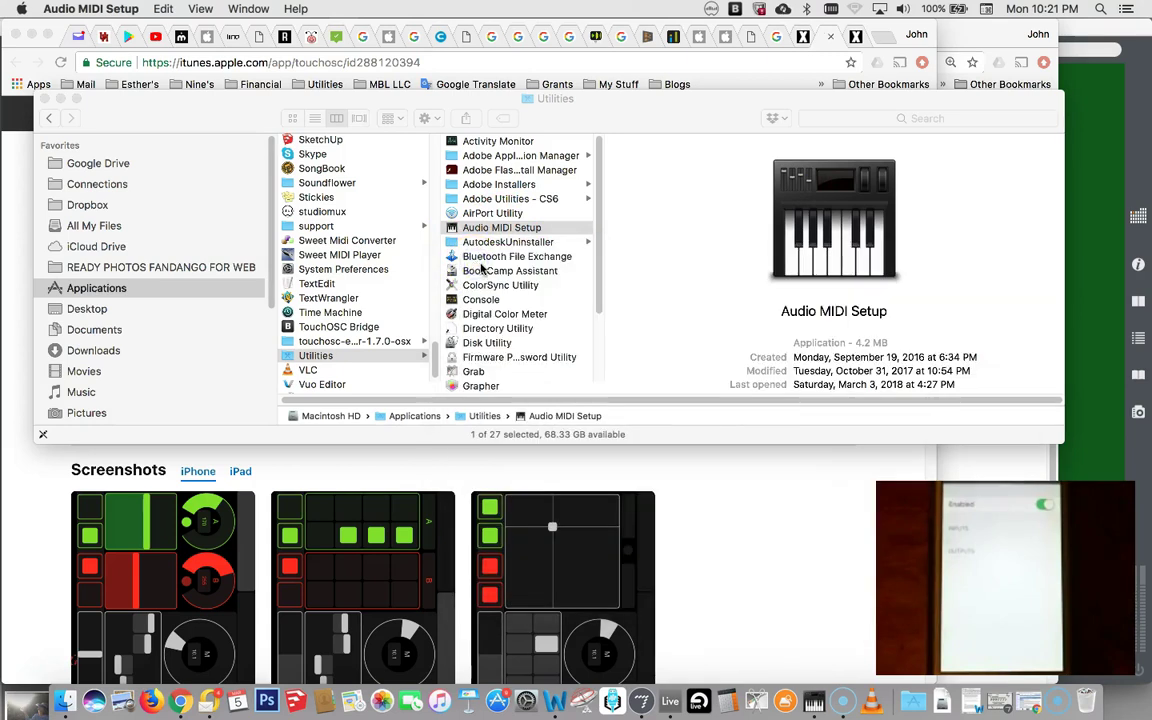
left_click(257, 9)
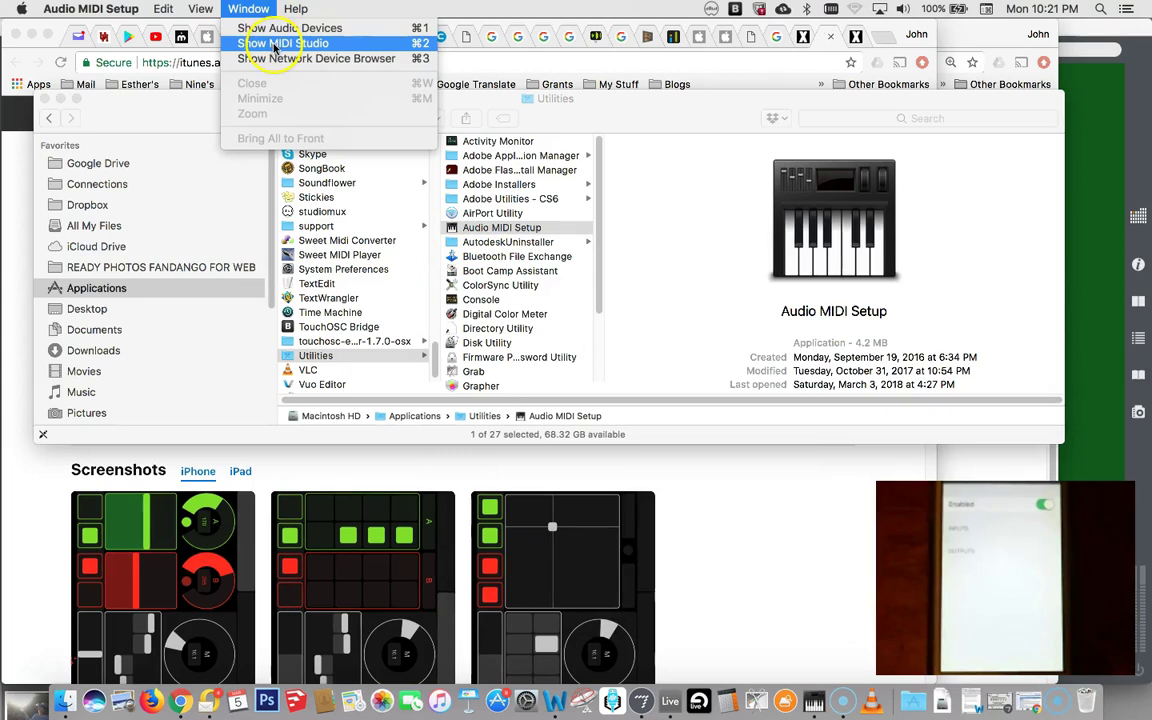
left_click(274, 44)
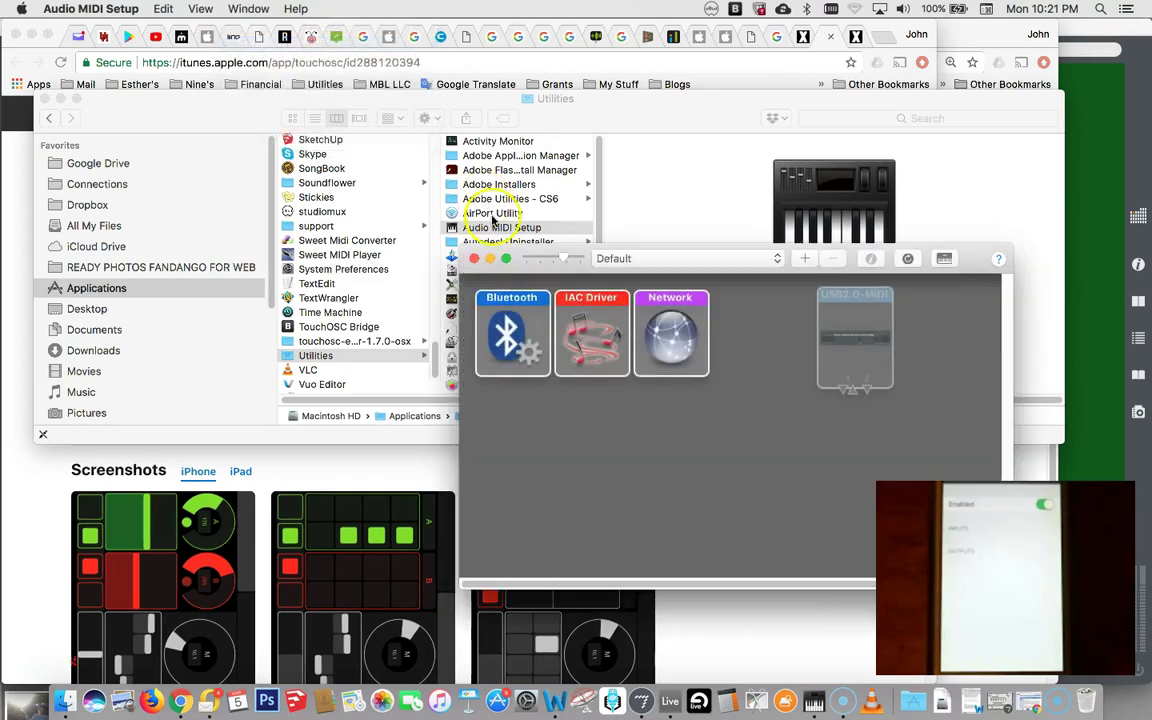
double_click(592, 303)
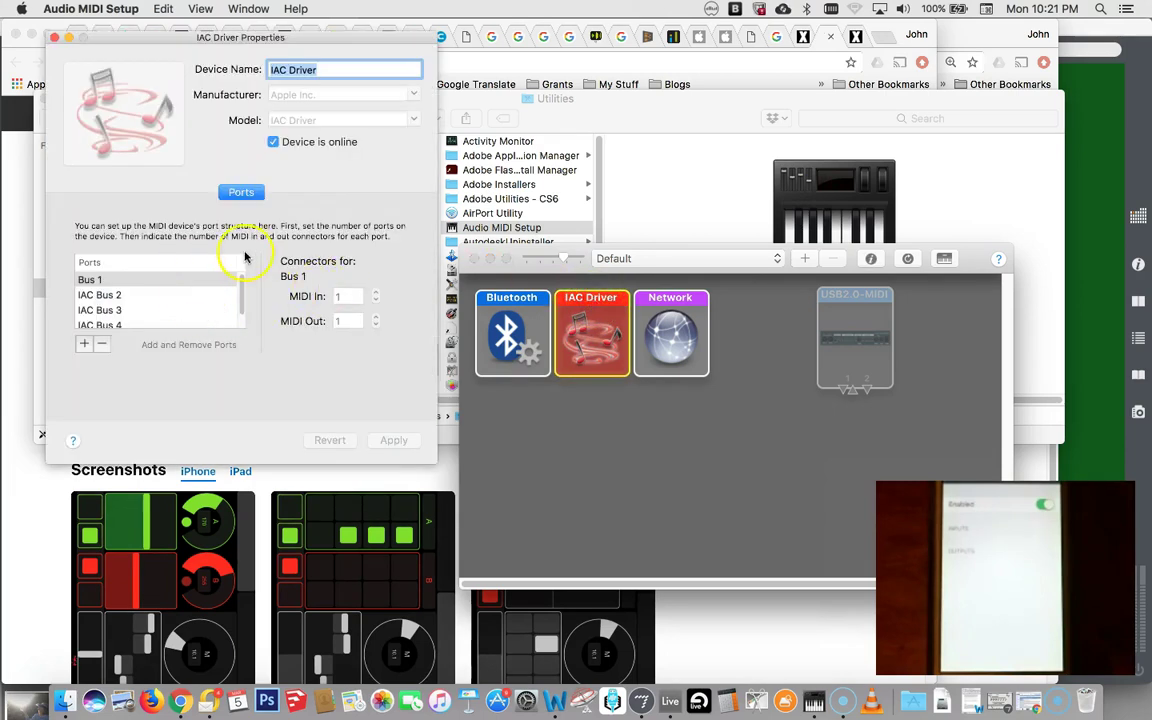
left_click(272, 145)
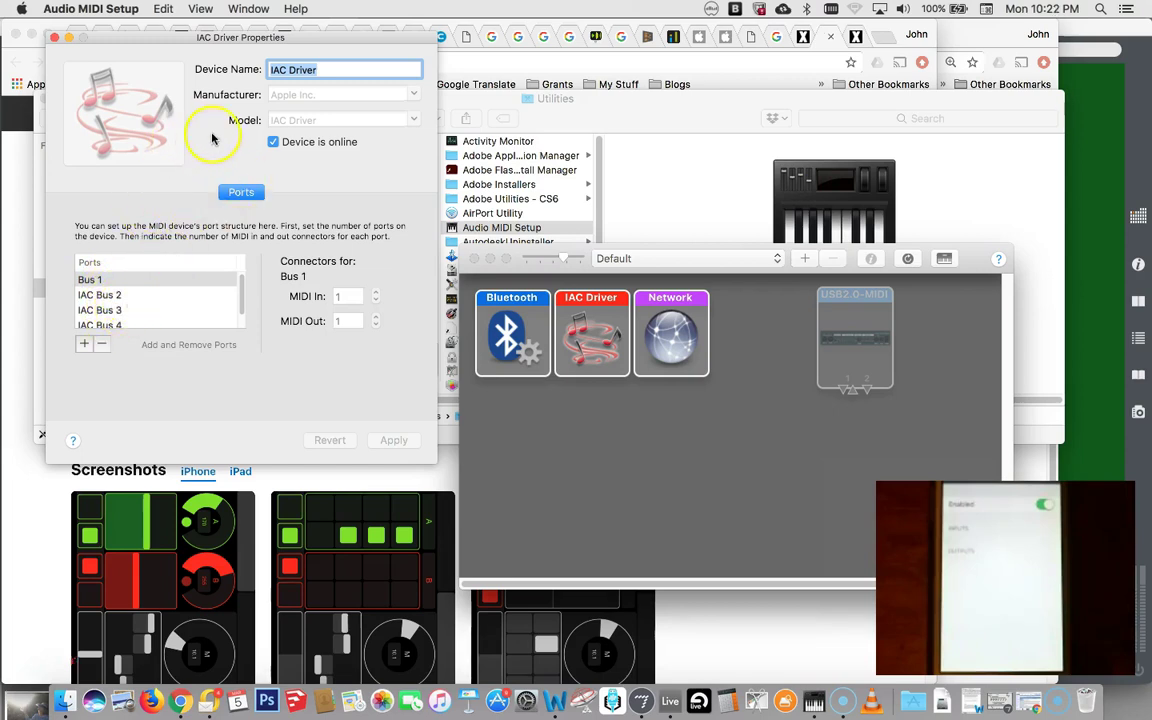
left_click(54, 40)
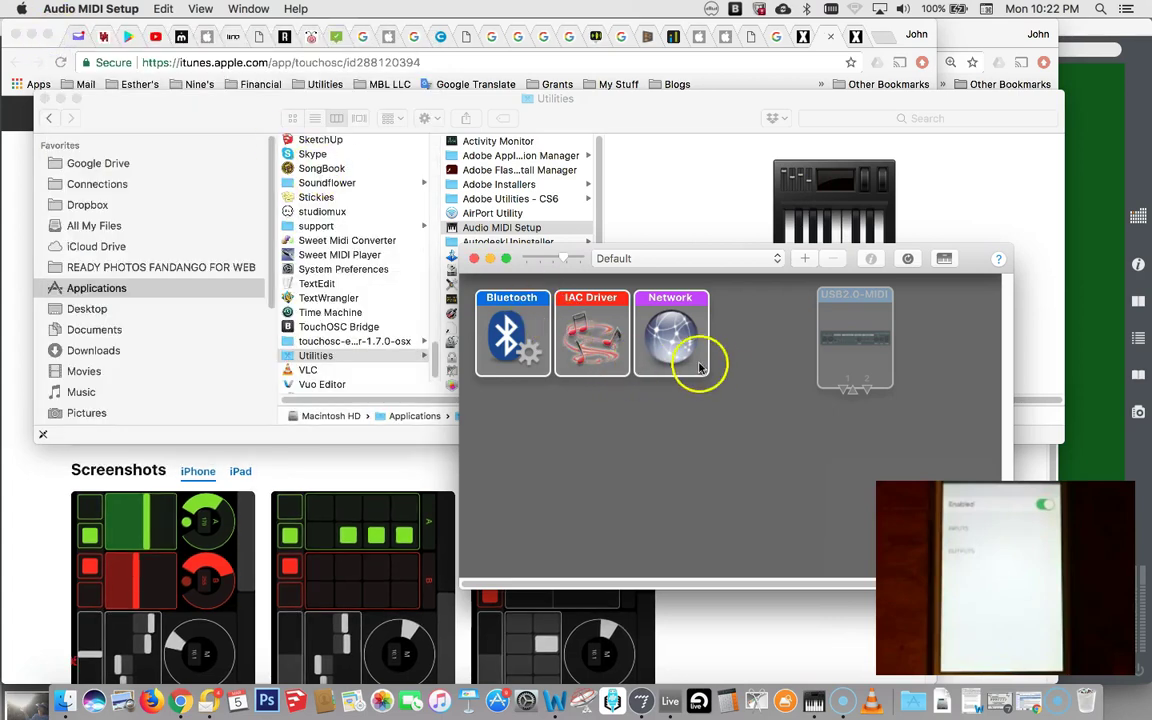
Enable the Kane2 network MIDI session and connect the Blanch device to it.
left_click(672, 340)
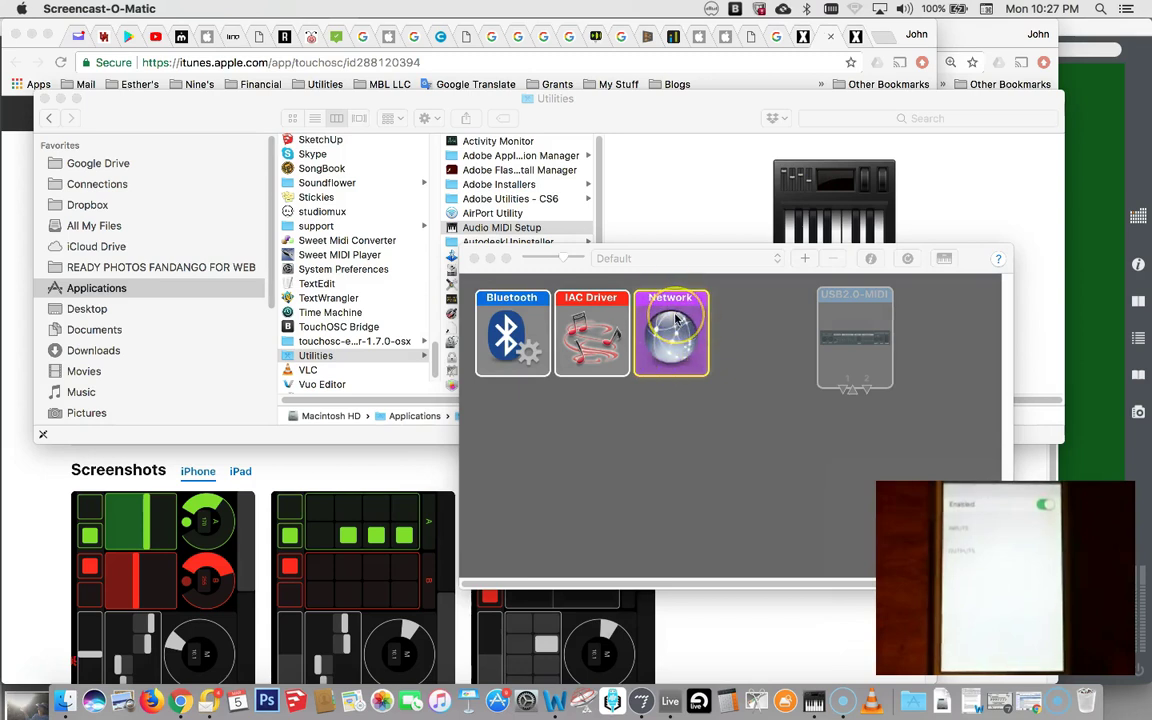
double_click(676, 318)
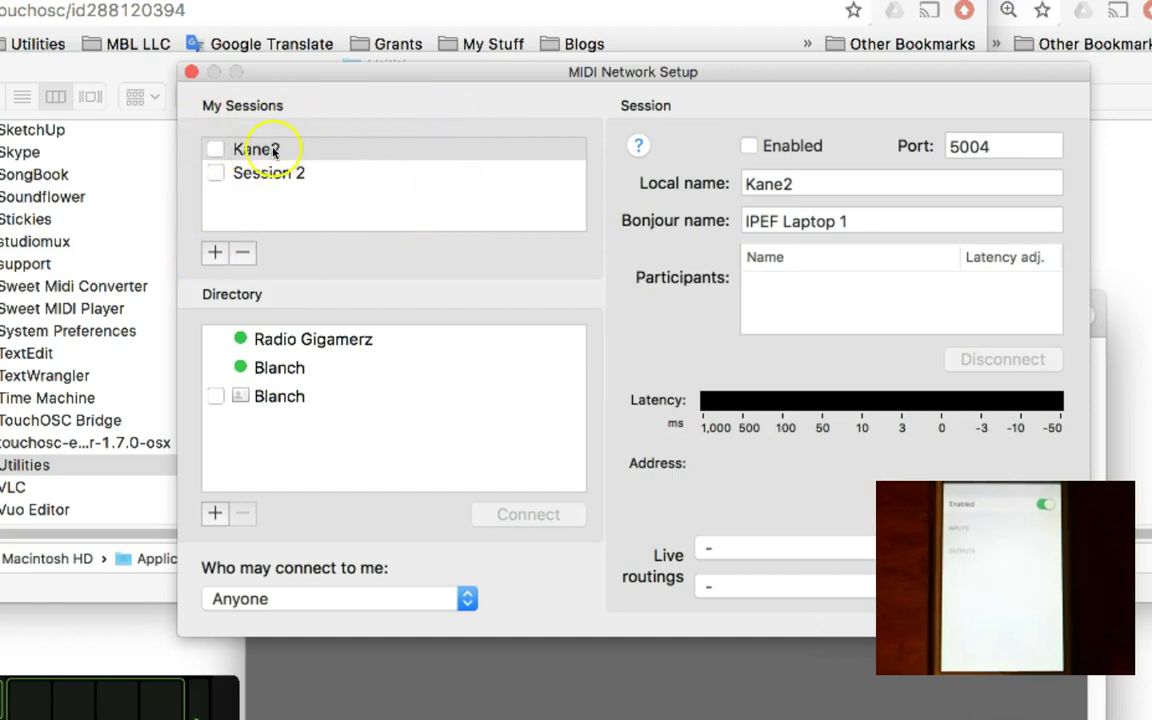
left_click(265, 152)
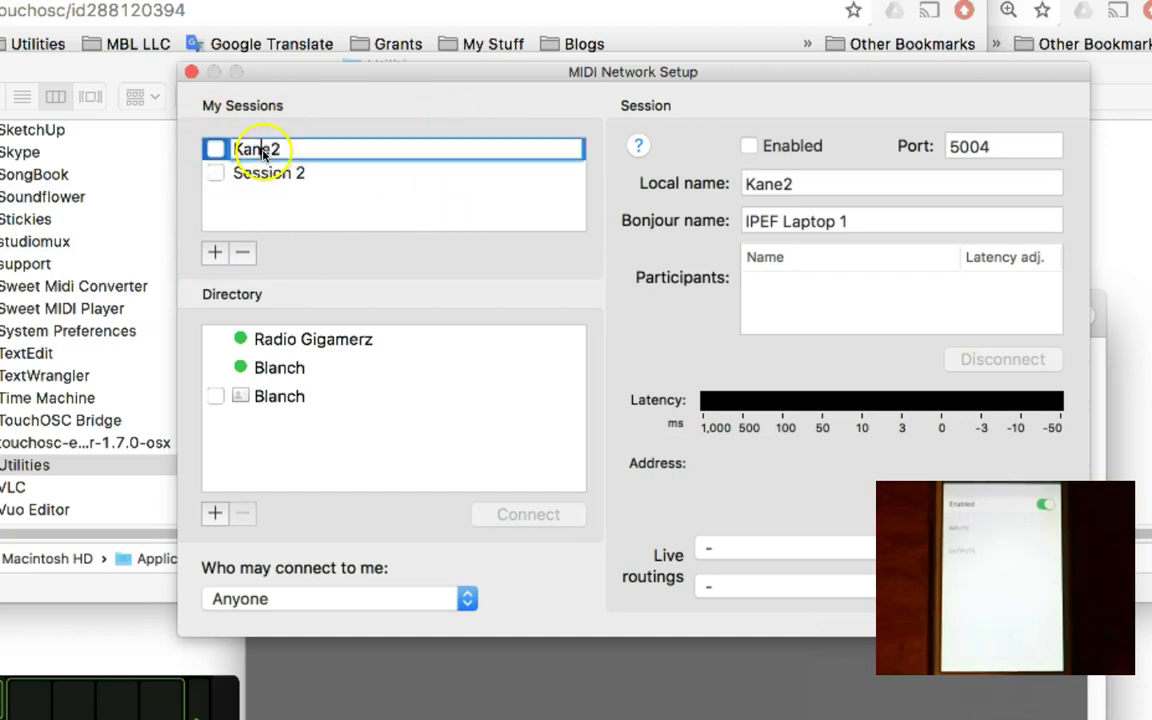
left_click(215, 149)
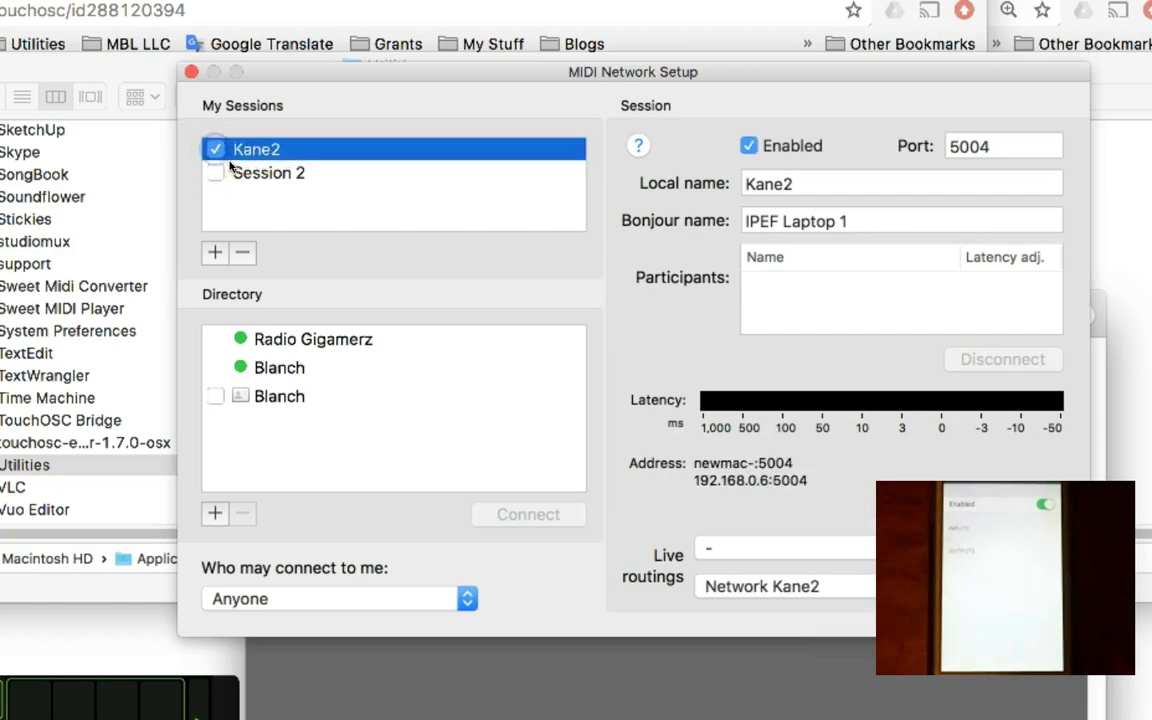
left_click(287, 372)
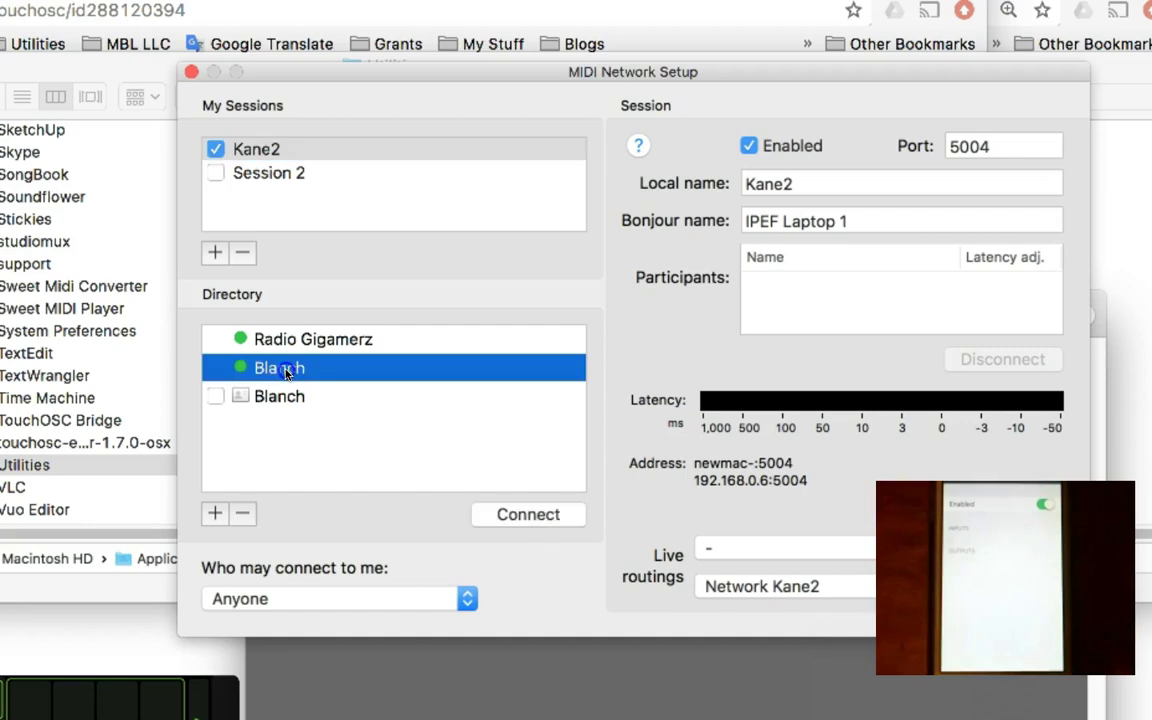
left_click(503, 516)
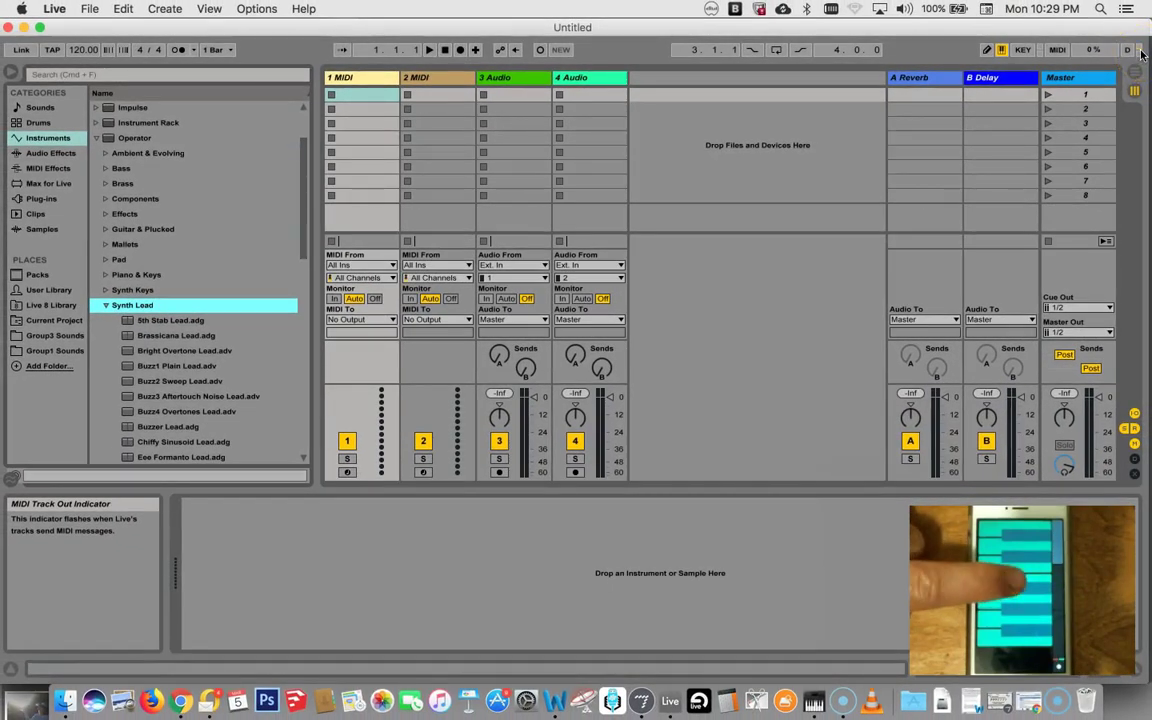
Bring Ableton Live's untitled set window to the front.
left_click(1132, 53)
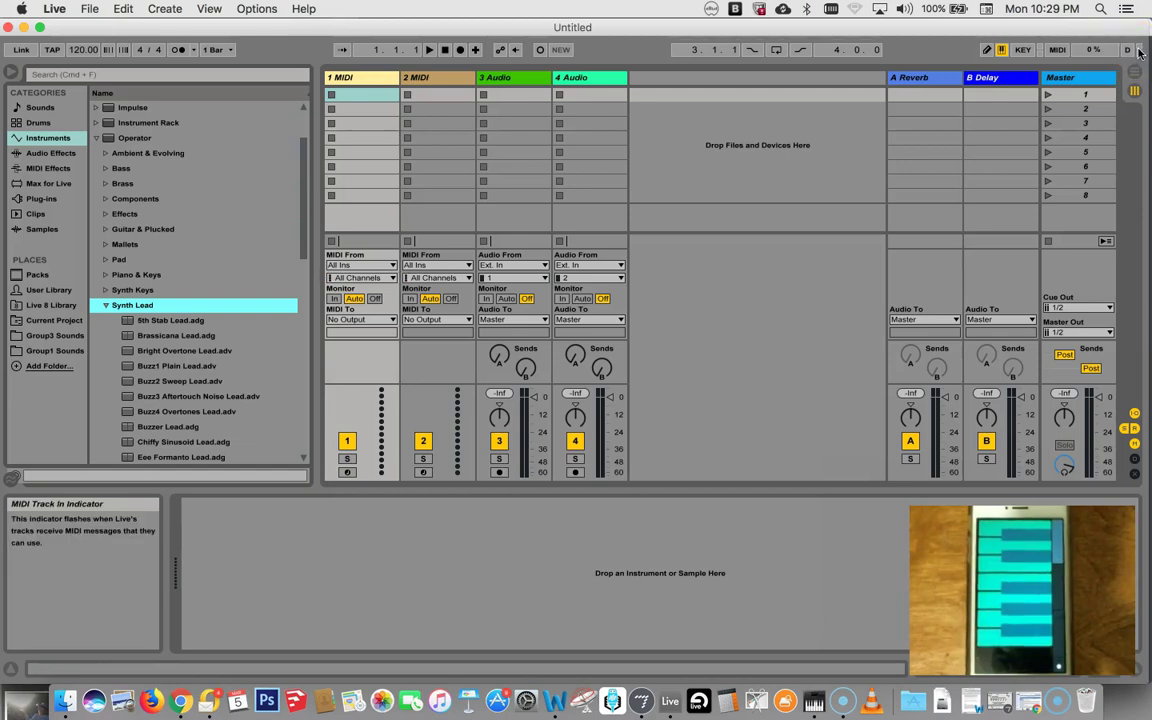
In Live's MIDI preferences, turn on Track and Remote for the Network (Kane2) output, keeping input Remote on.
key("super+comma")
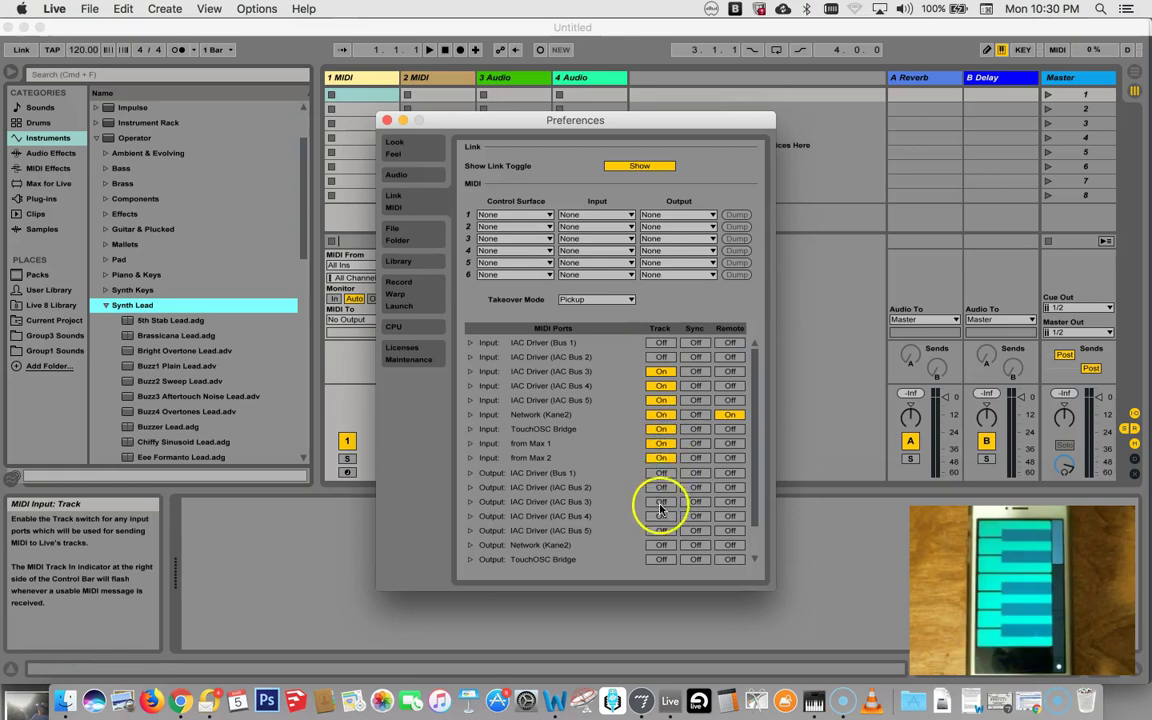
left_click(661, 428)
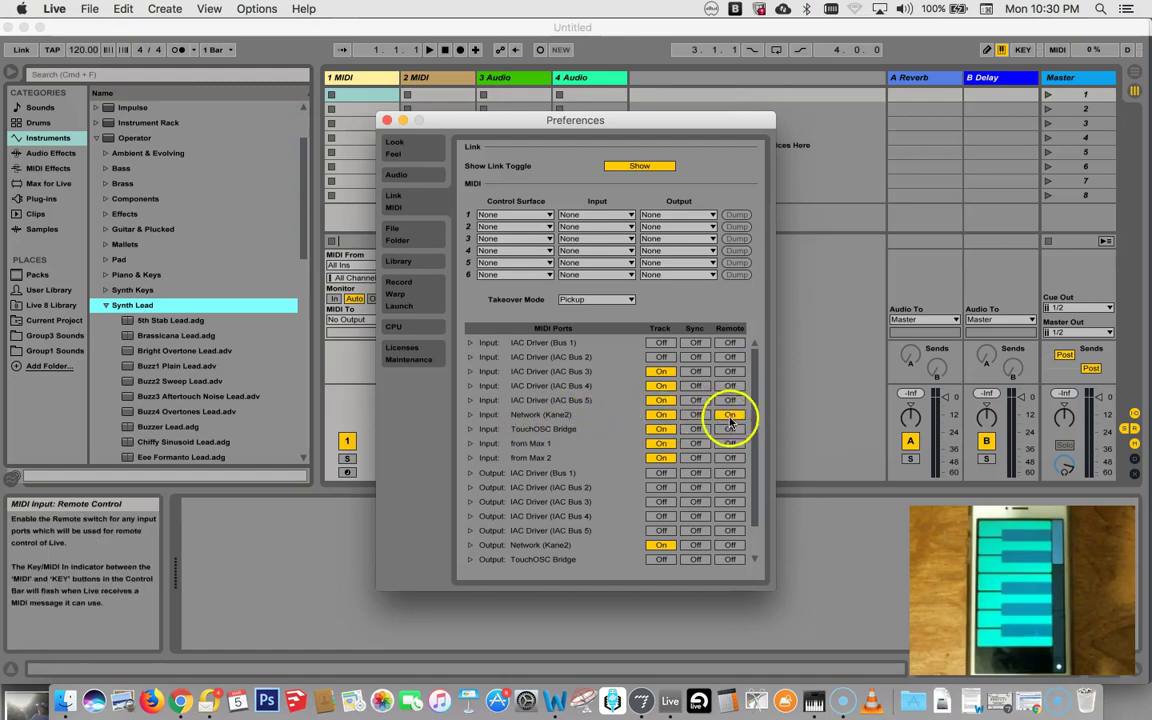
left_click(733, 416)
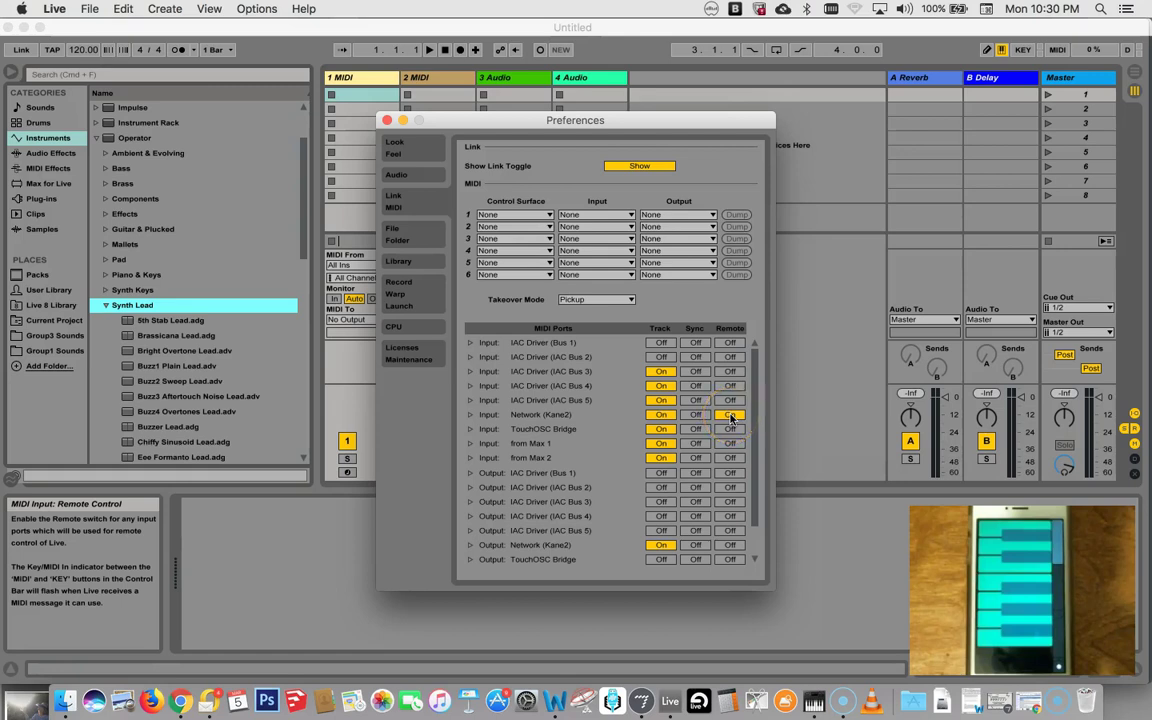
left_click(731, 545)
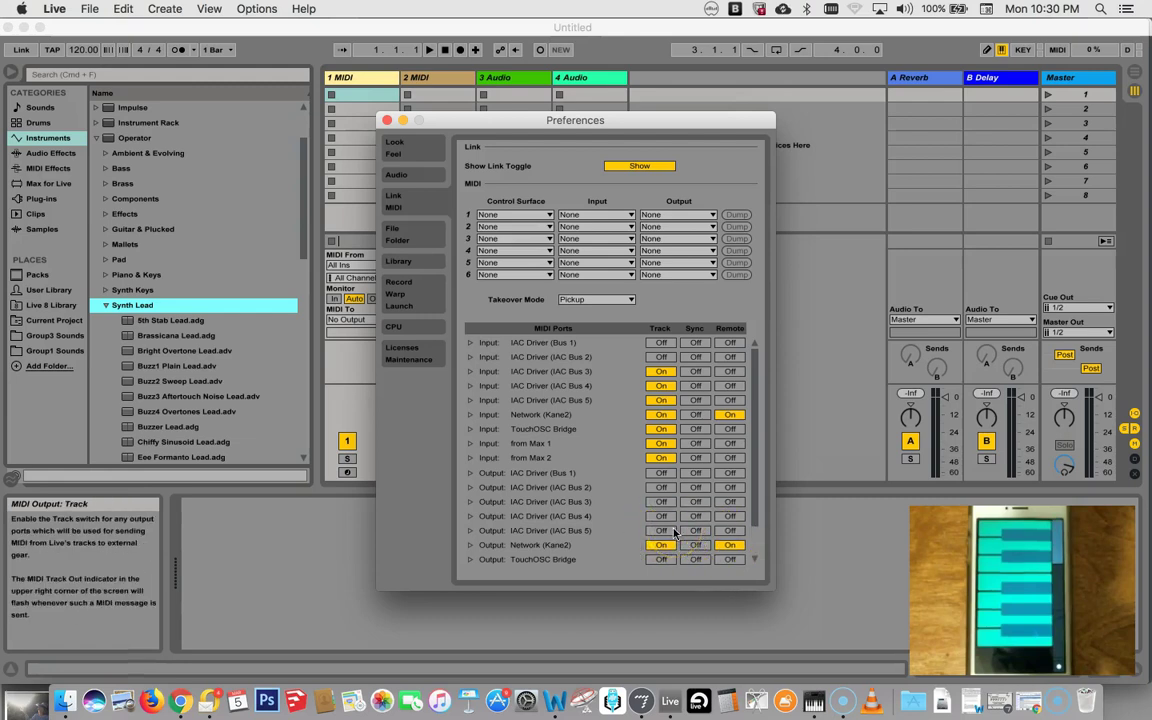
Close Live's preferences and show the Synth Lead presets in the Instruments browser.
key("super+comma")
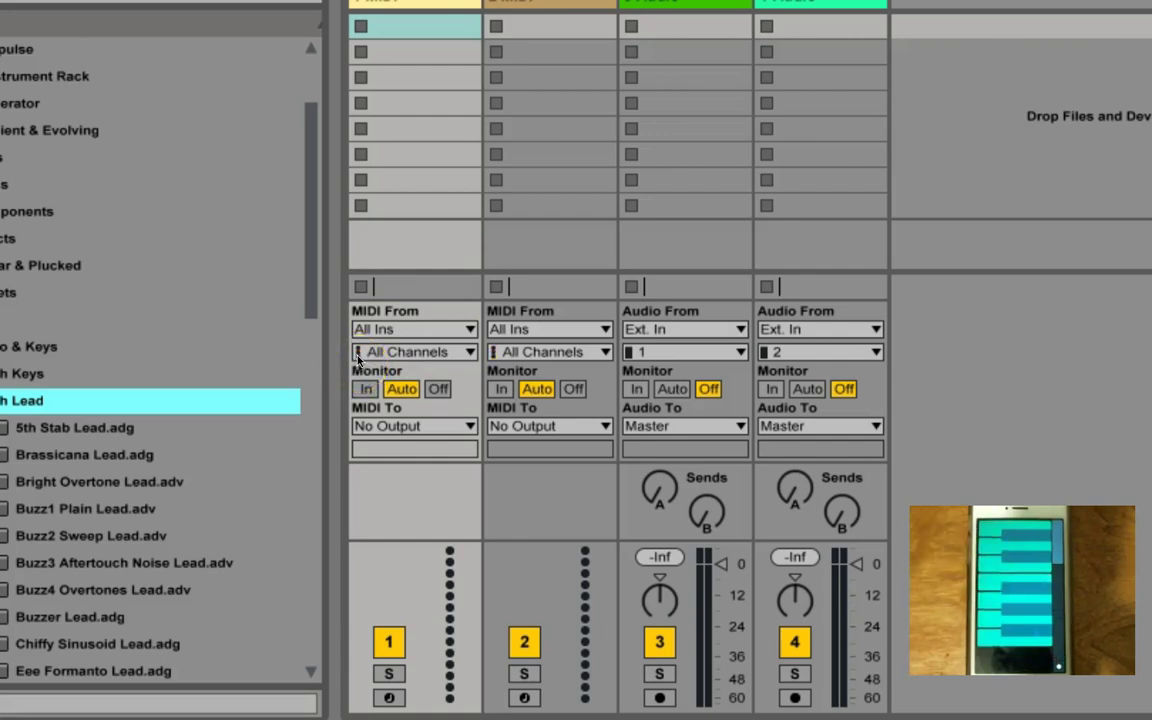
left_click(402, 374)
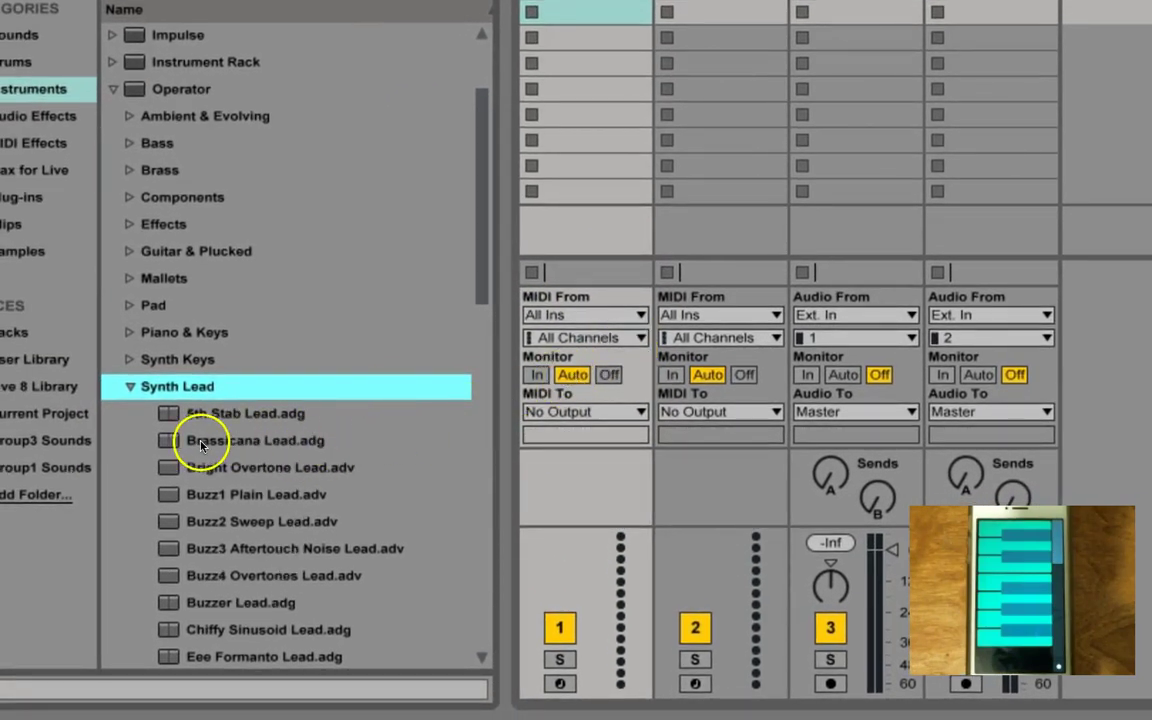
Load the Brassicana Lead preset onto track 1 and arm it for recording.
left_click(170, 445)
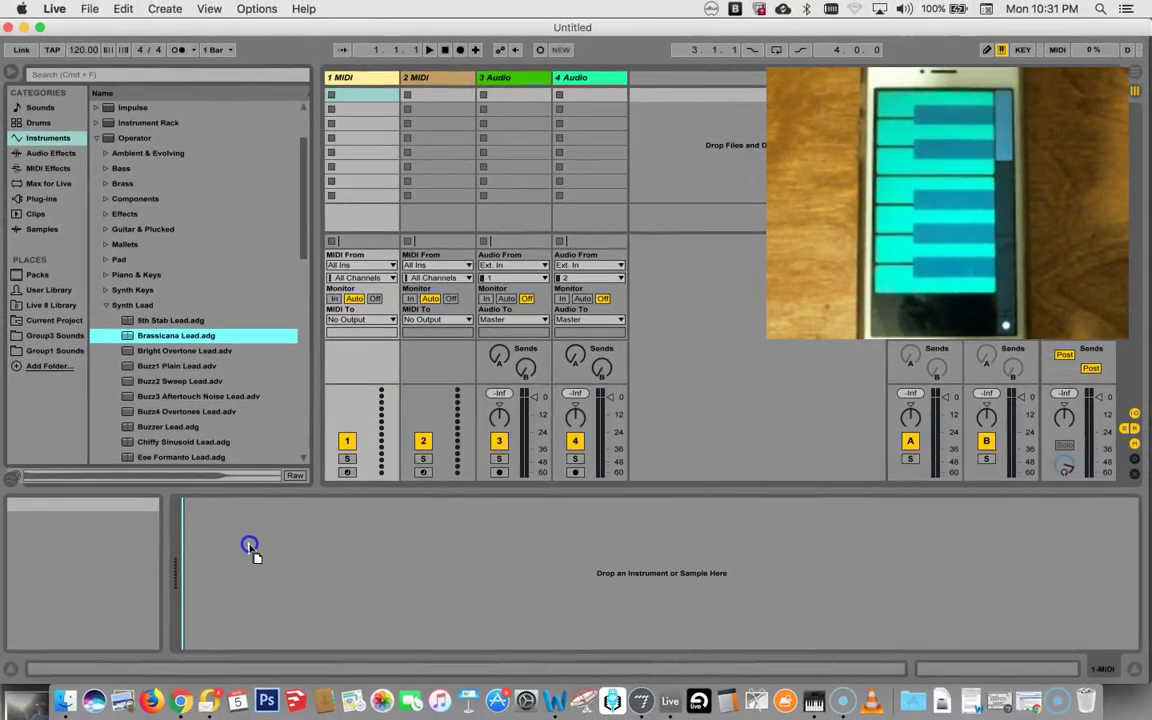
left_click_drag(248, 543, 249, 545)
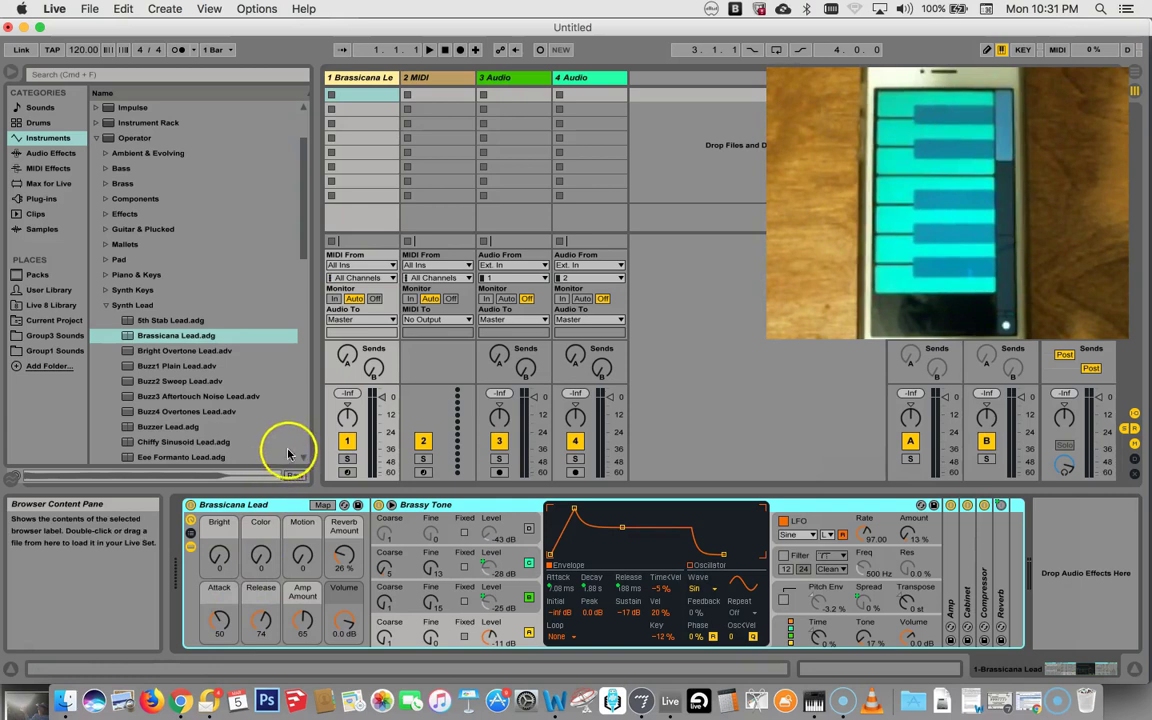
left_click(347, 474)
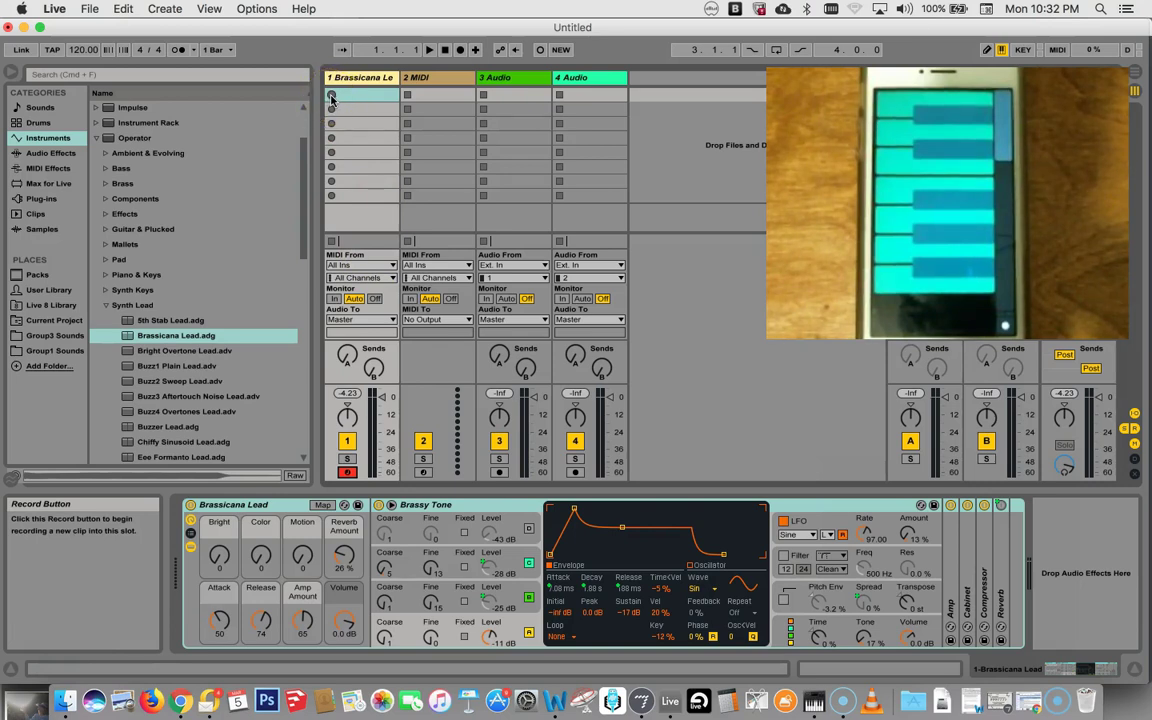
Record the phone keyboard into a new Brassicana Lead clip in track 1's first slot, then play it.
left_click(331, 96)
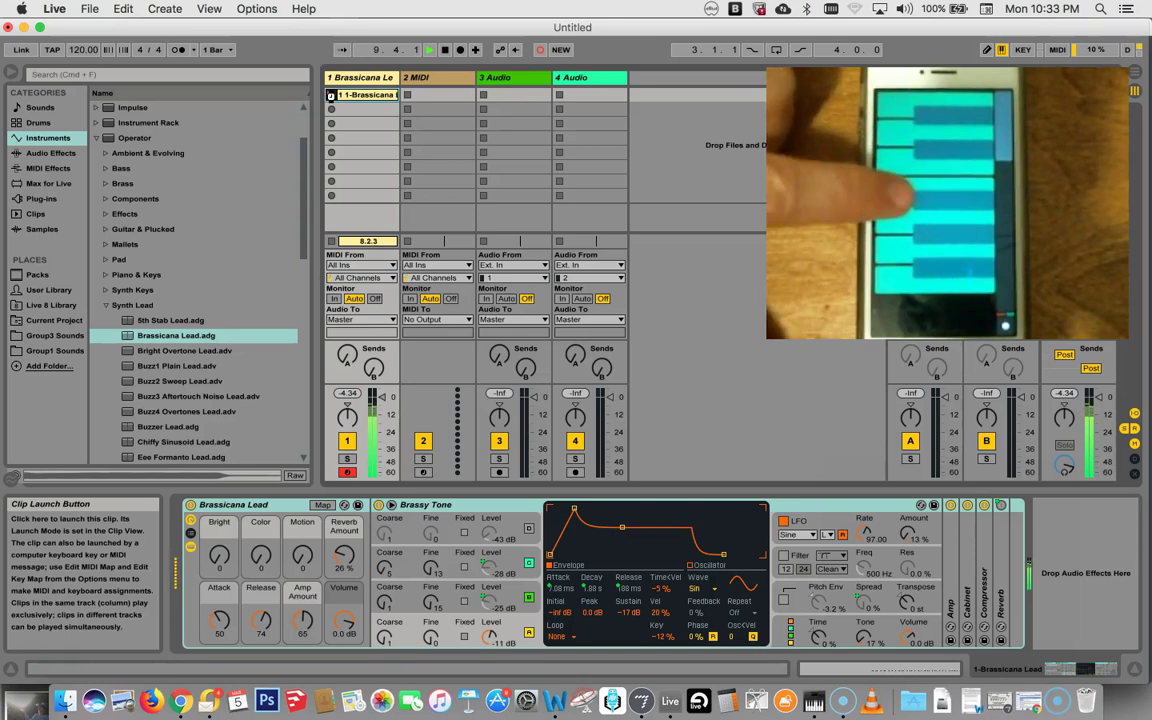
left_click(332, 106)
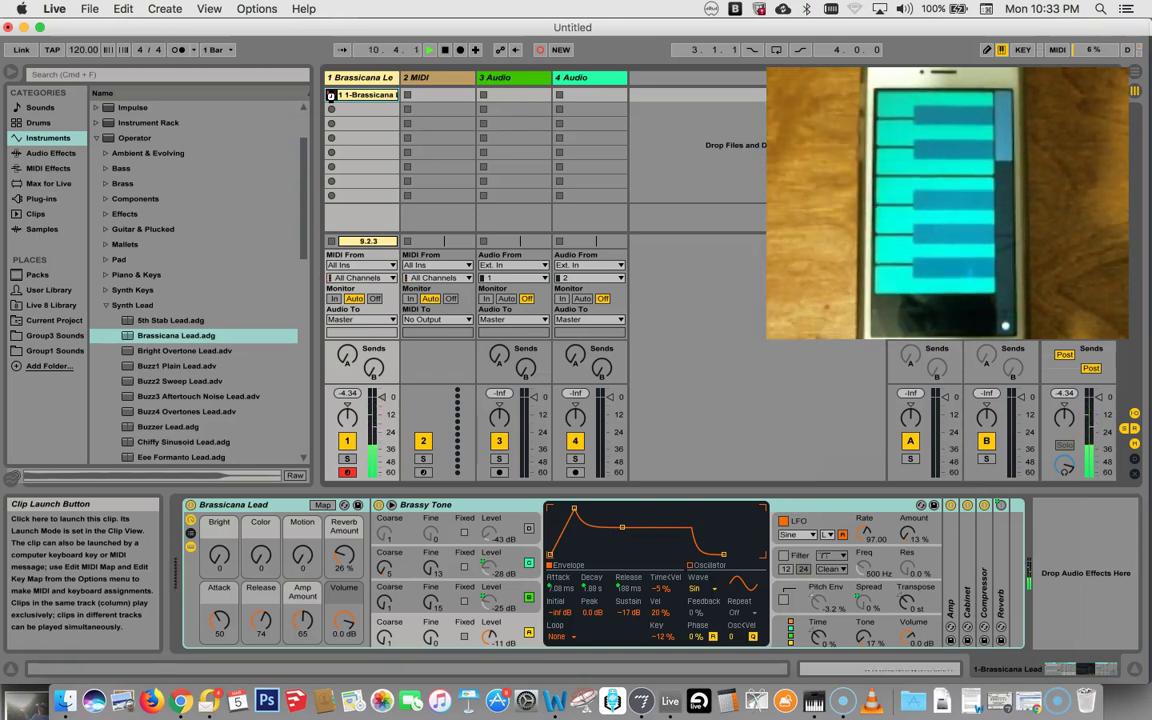
left_click(332, 242)
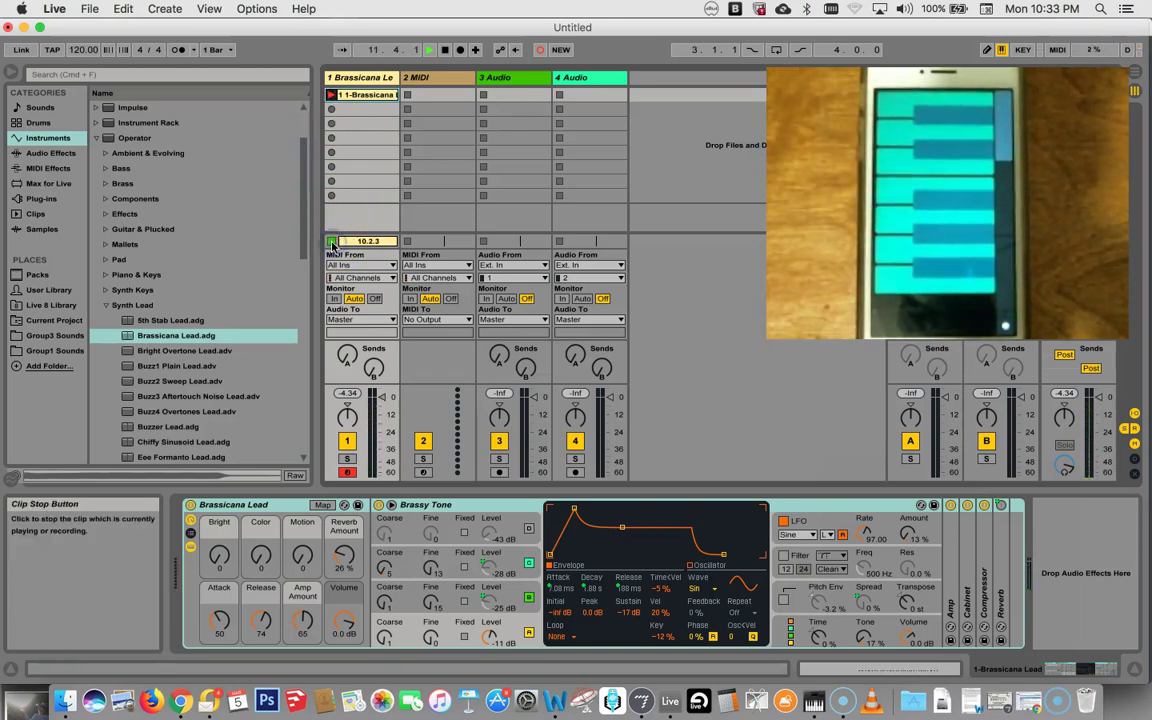
left_click(332, 216)
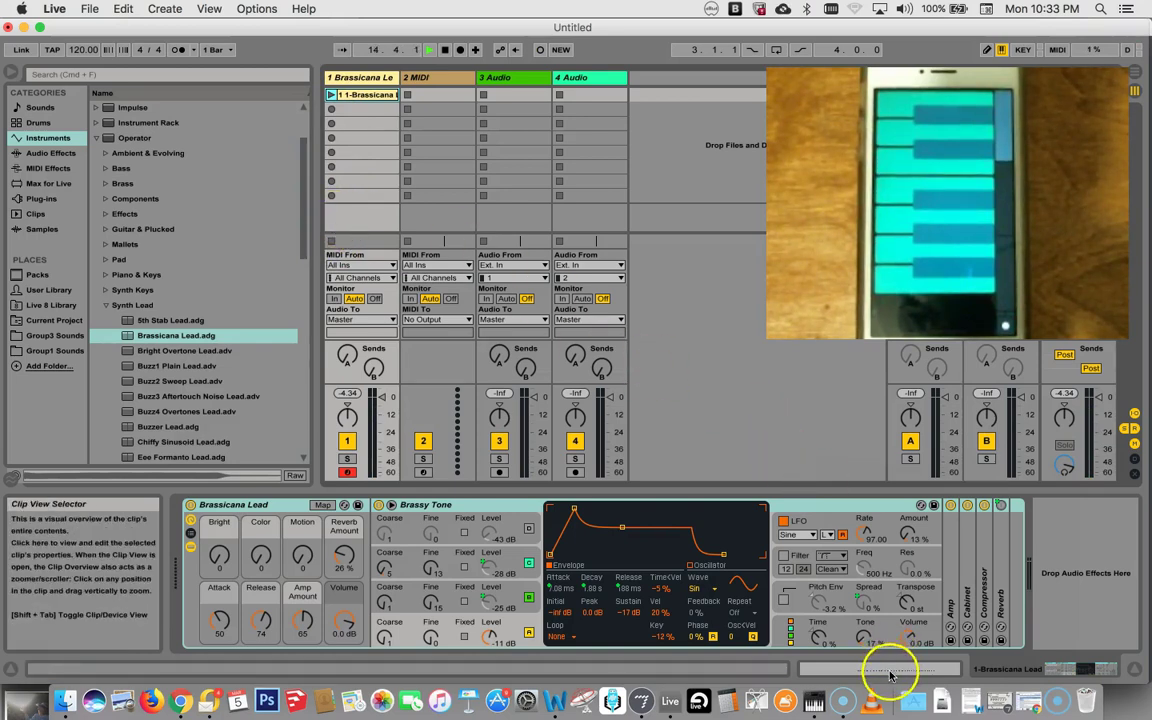
Move the clip's start marker to the first note and make that point 1.1.1.
left_click(890, 675)
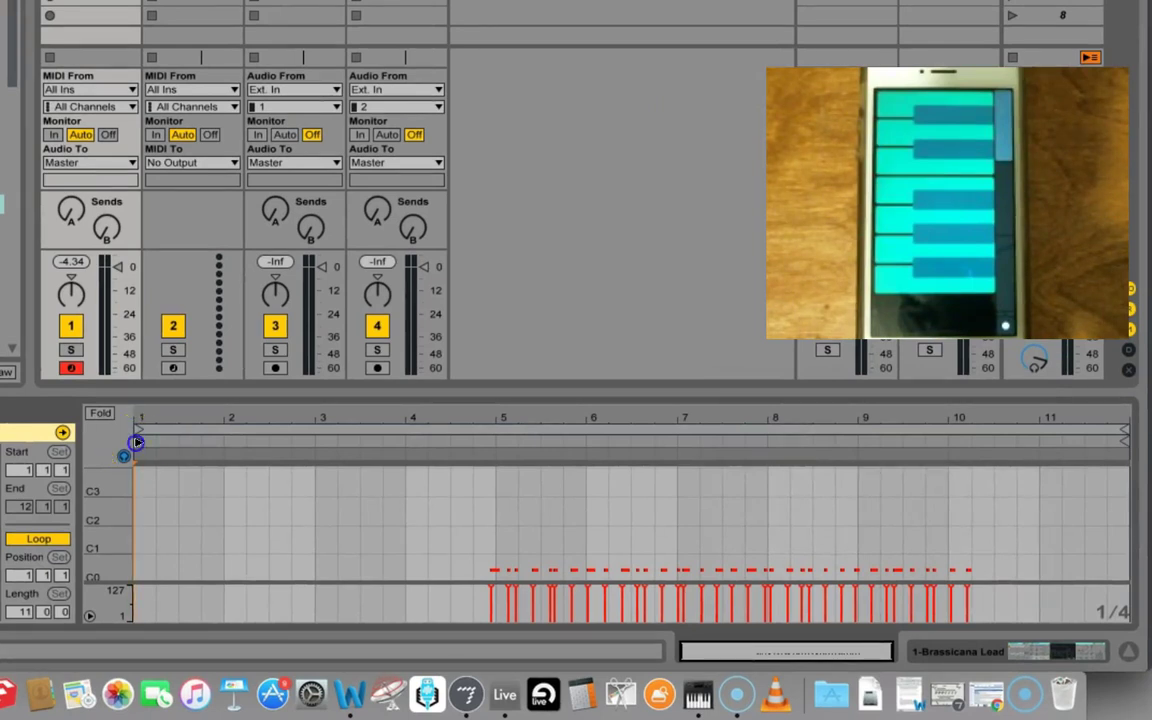
mouse_move(137, 441)
left_mouse_down()
mouse_move(503, 440)
mouse_move(479, 447)
left_mouse_up()
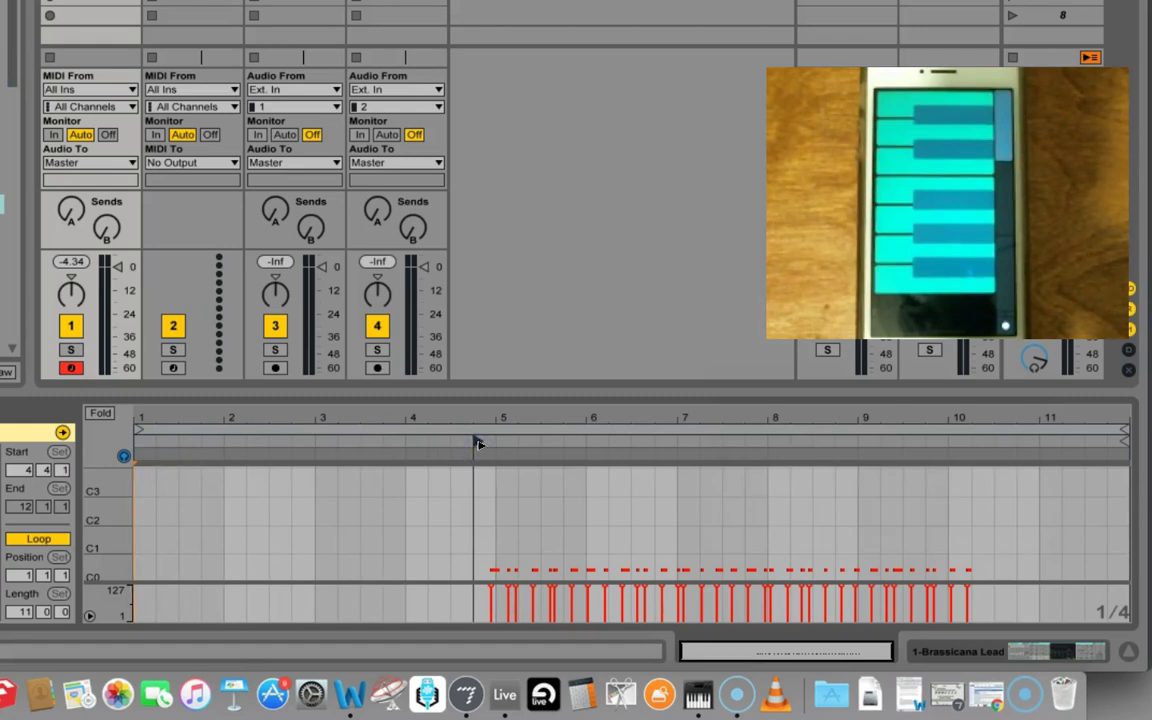
left_click(479, 441)
right_click(479, 443)
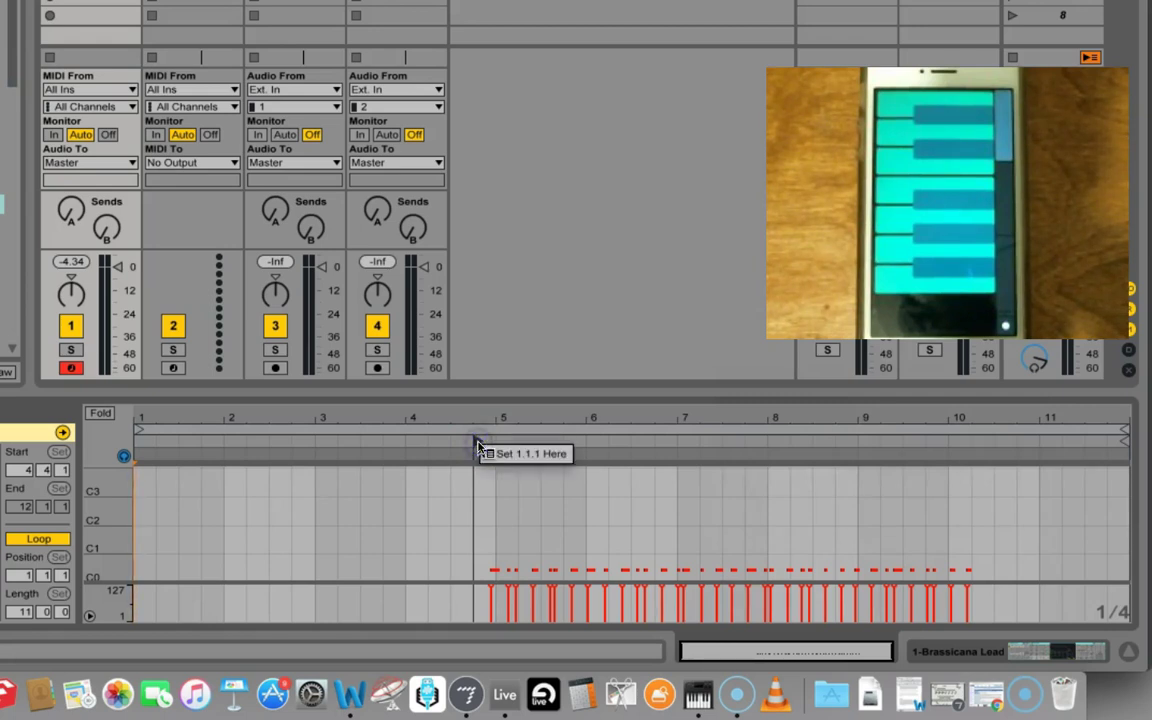
left_click(507, 463)
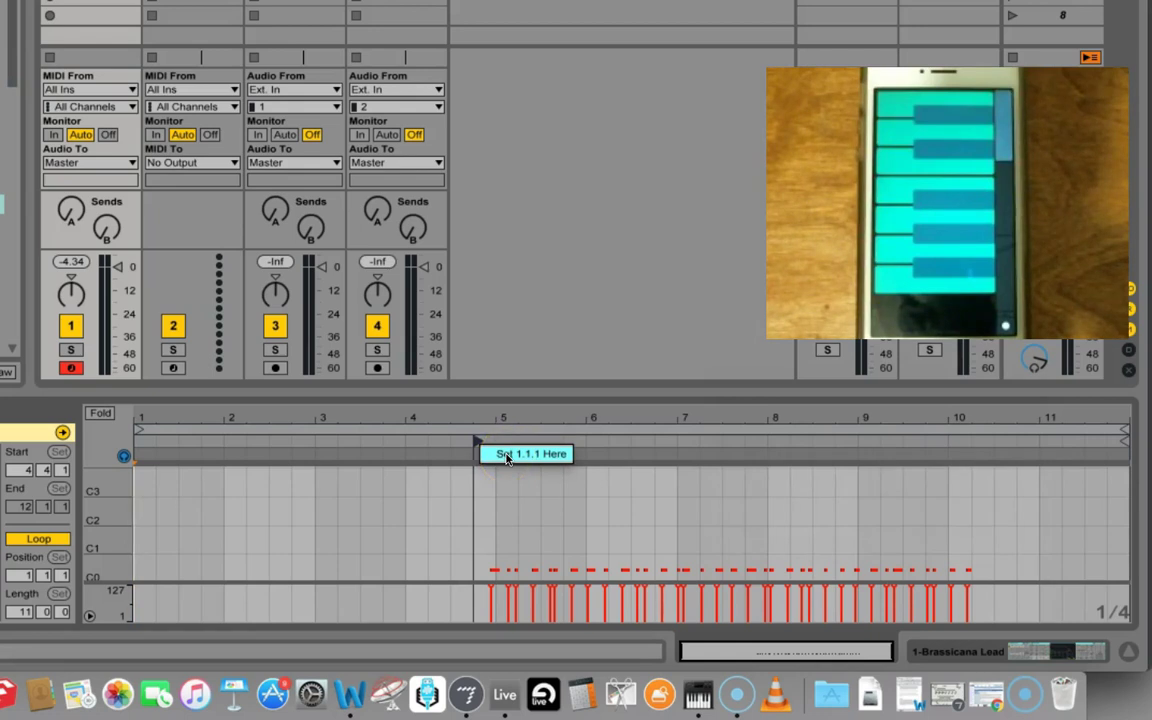
left_click(507, 457)
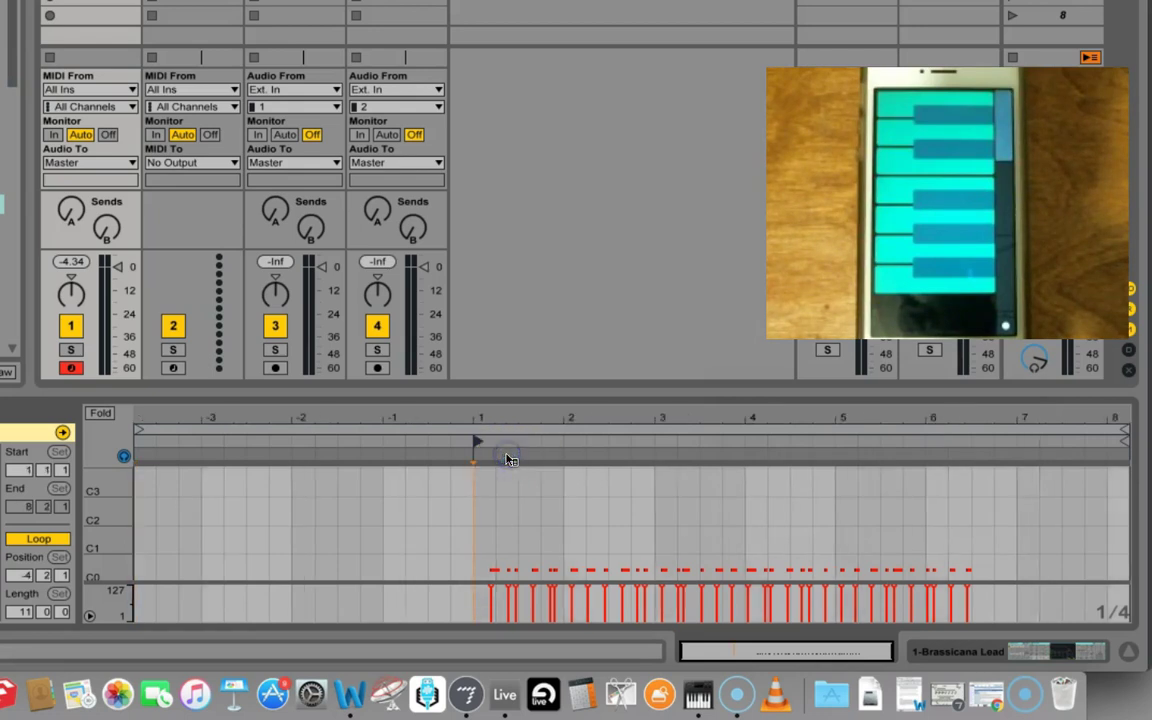
Move the loop brace to start at bar 1, giving a 7.1.0 loop length.
mouse_move(488, 455)
left_mouse_down()
mouse_move(440, 482)
mouse_move(161, 457)
mouse_move(136, 430)
mouse_move(466, 428)
left_mouse_up()
scroll(453, 484, "up", 3)
scroll(498, 484, "down", 1)
Pull the clip's loop end back from bar 8 to about bar 6, leaving a 5.0.0 length.
left_click_drag(966, 453, 1127, 448)
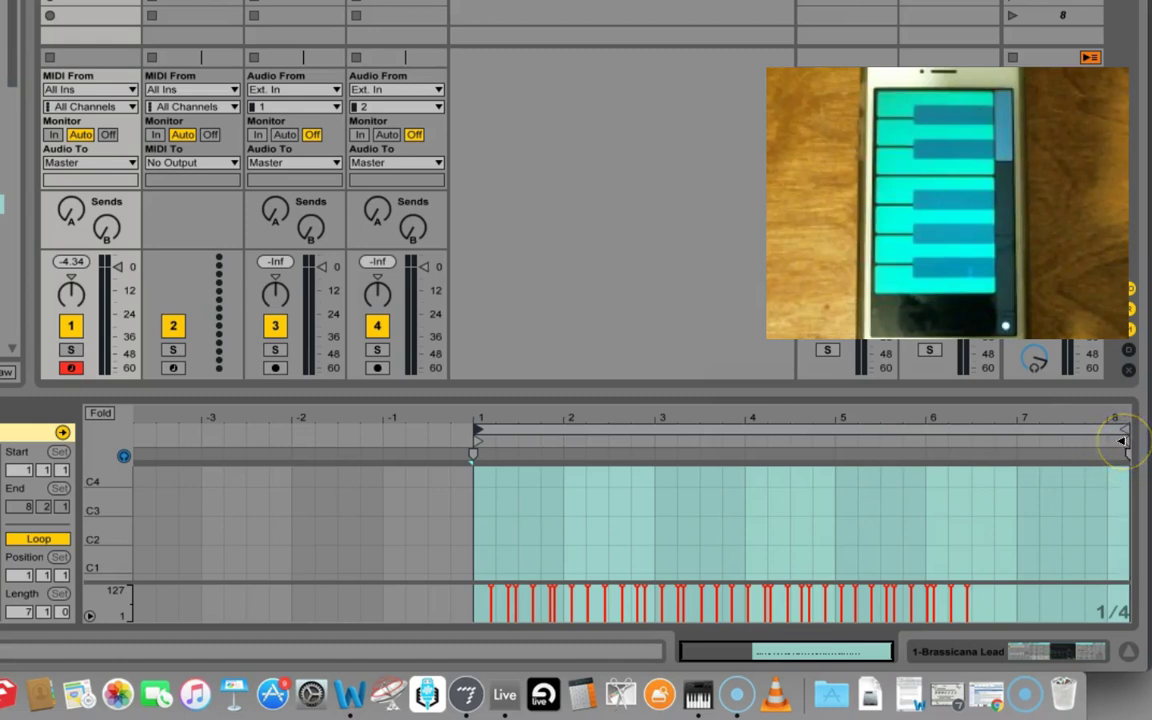
left_click_drag(1096, 445, 1013, 442)
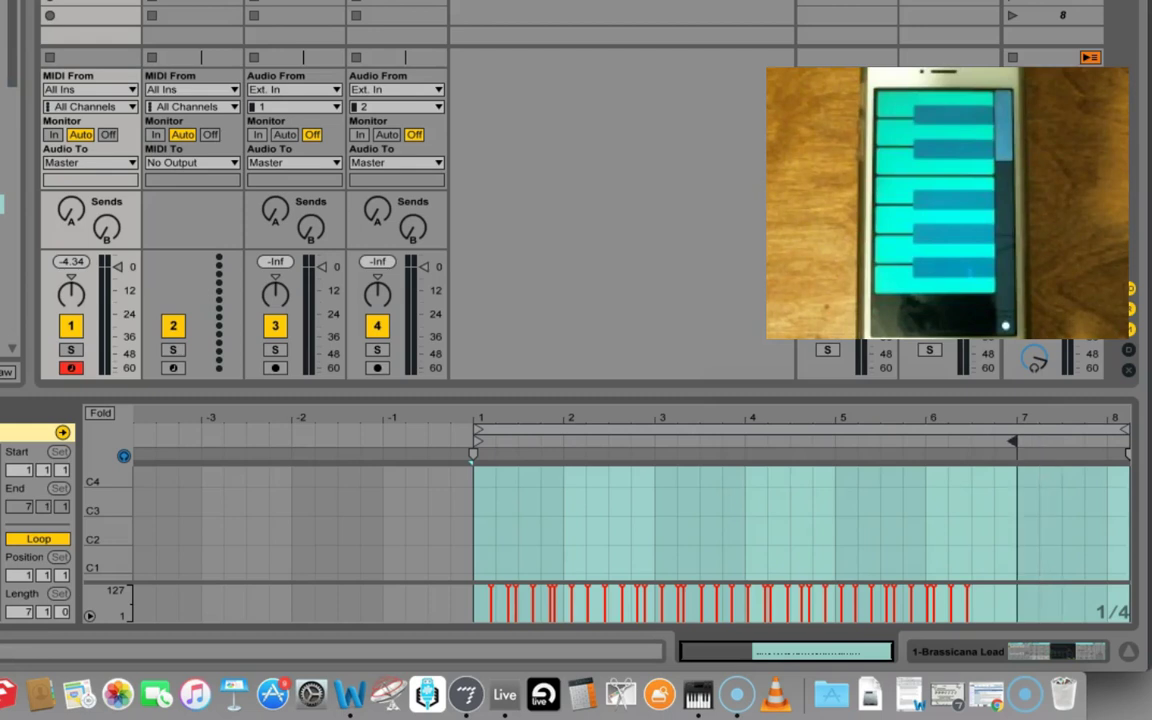
mouse_move(1013, 441)
left_mouse_down()
mouse_move(808, 441)
mouse_move(820, 441)
left_mouse_up()
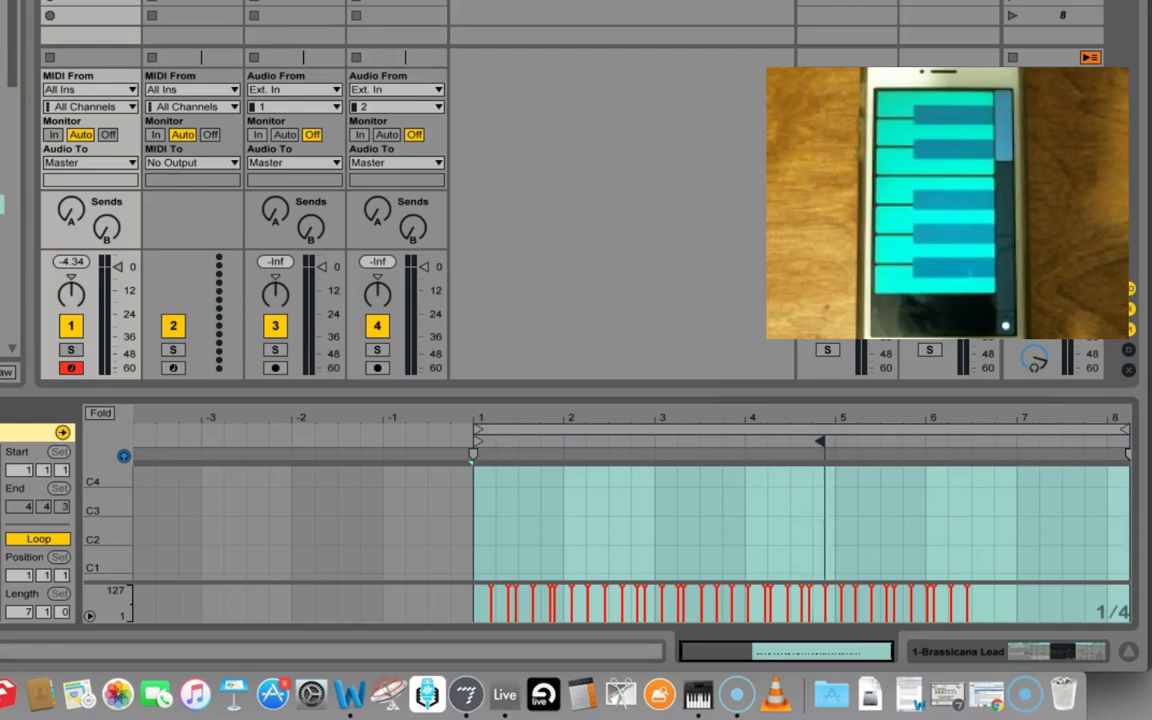
left_click_drag(820, 441, 840, 441)
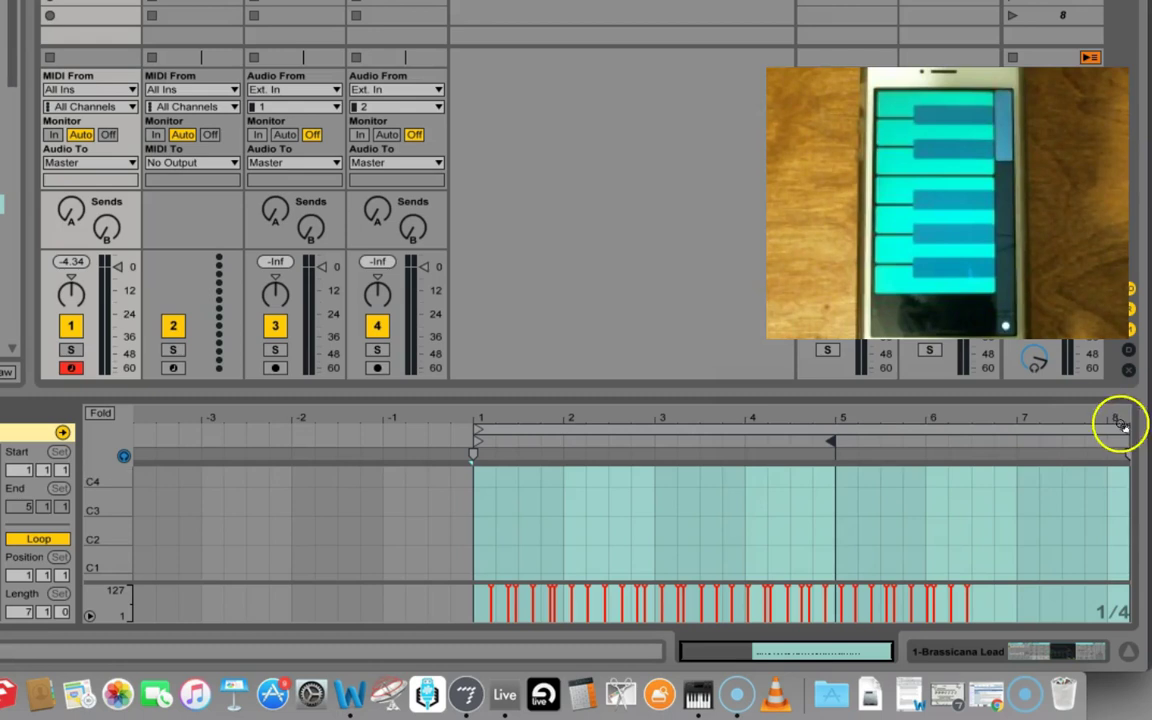
mouse_move(1124, 430)
left_mouse_down()
mouse_move(900, 430)
mouse_move(969, 430)
mouse_move(930, 430)
left_mouse_up()
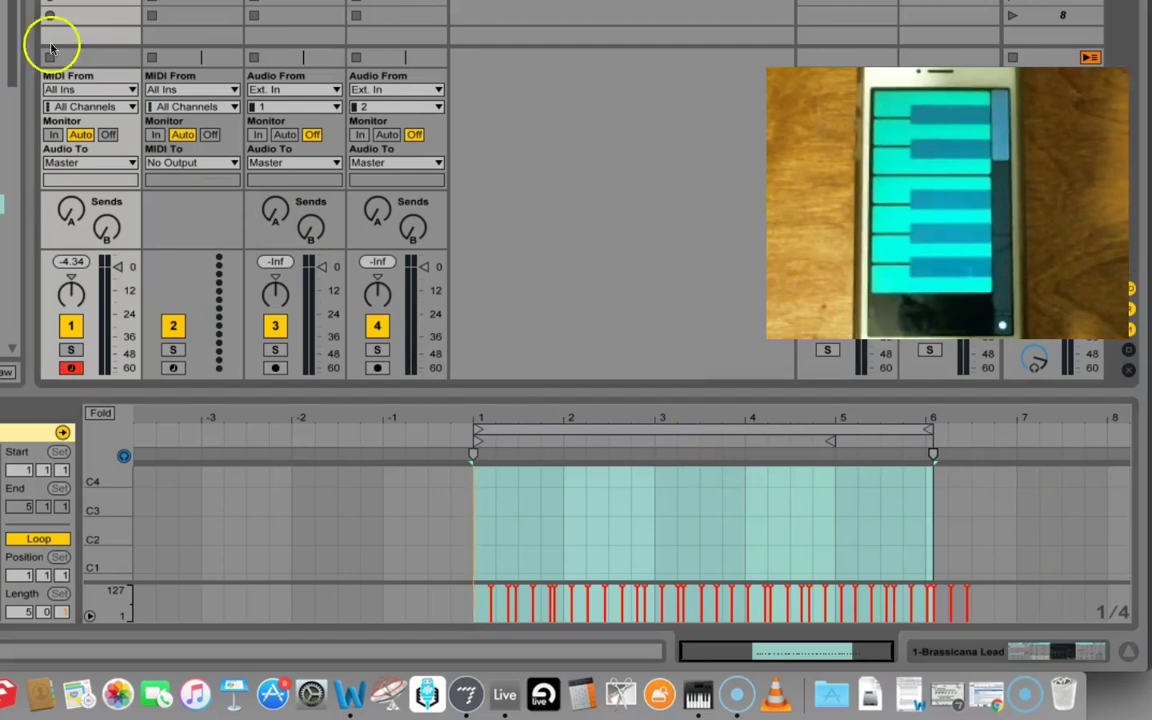
Start playback of the Brassicana Lead clip.
key("space")
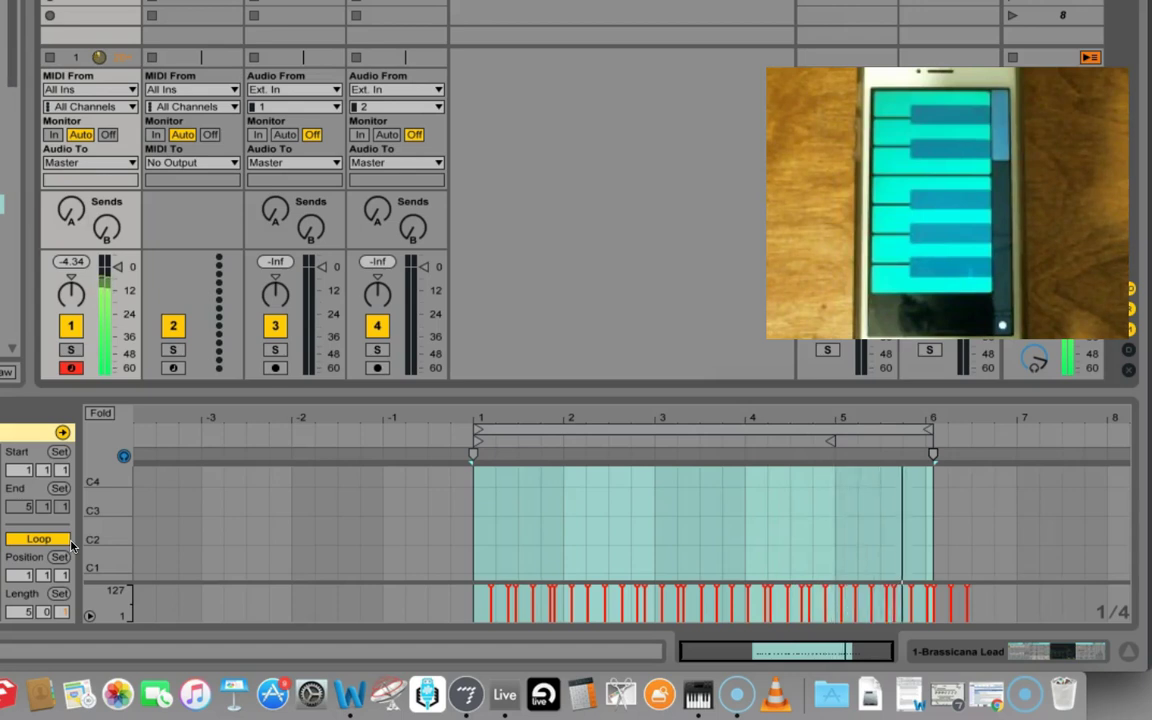
left_click(77, 545)
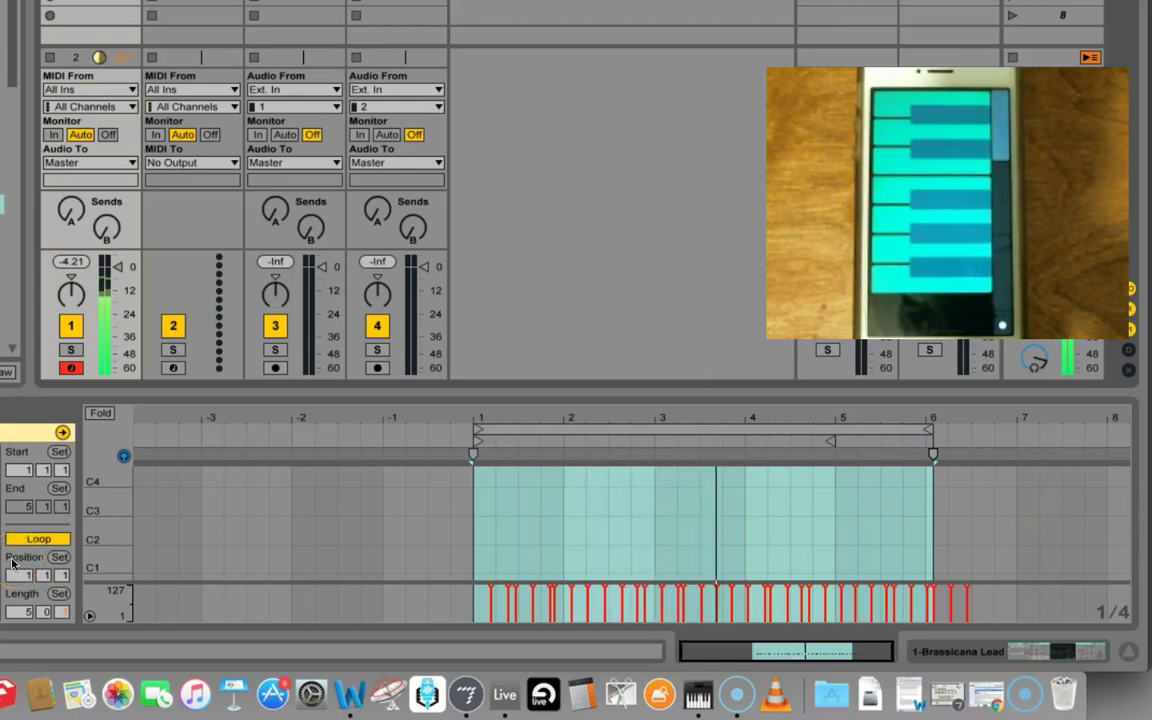
left_click(28, 565)
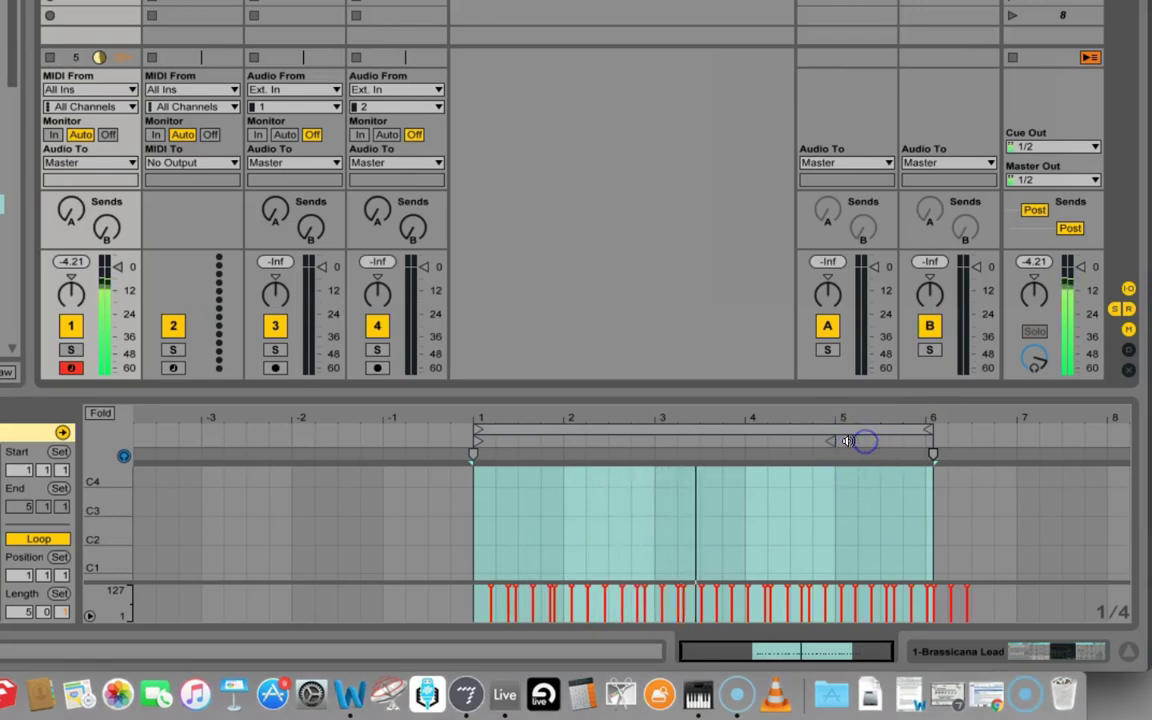
Set the loop end exactly on bar 6 (End 6 1 1) and scroll the editor to the notes.
left_click_drag(830, 441, 922, 441)
left_click(930, 433)
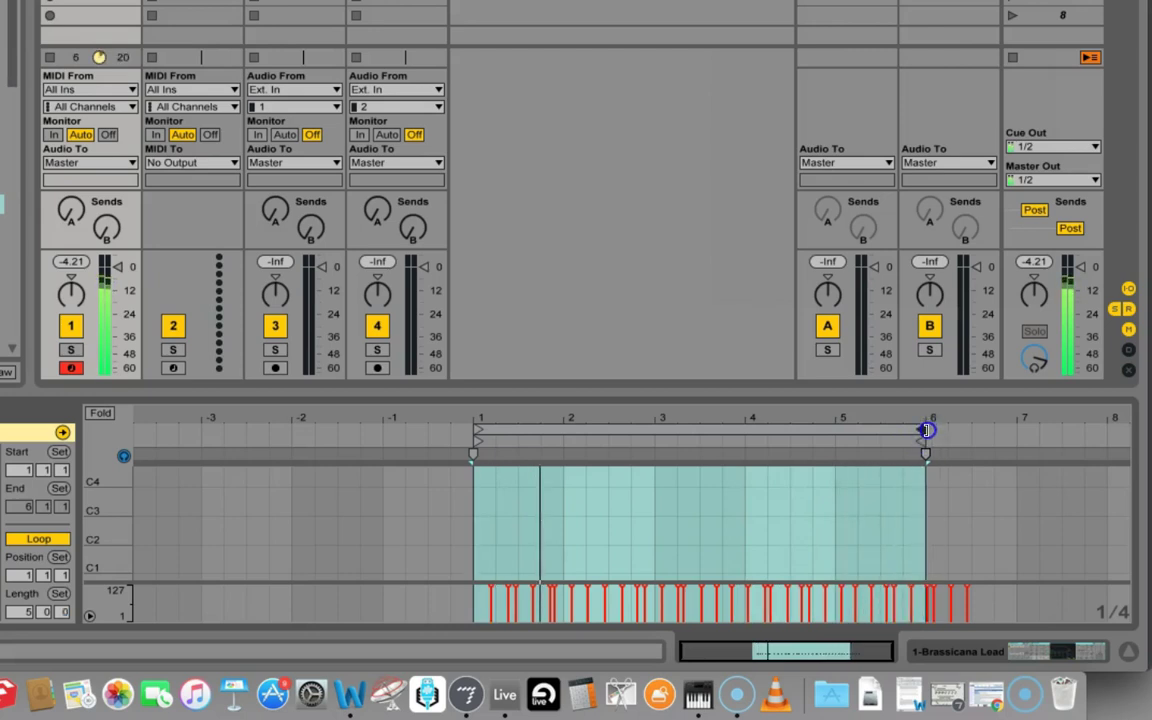
left_click(934, 512)
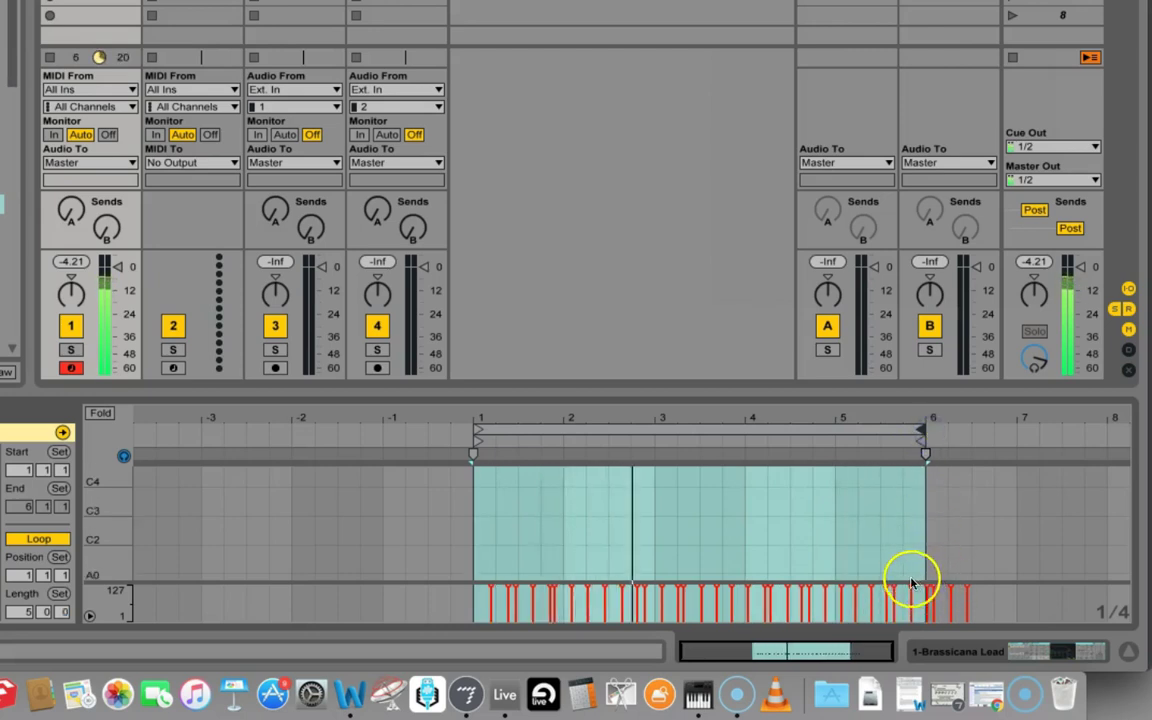
scroll(833, 564, "down", 5)
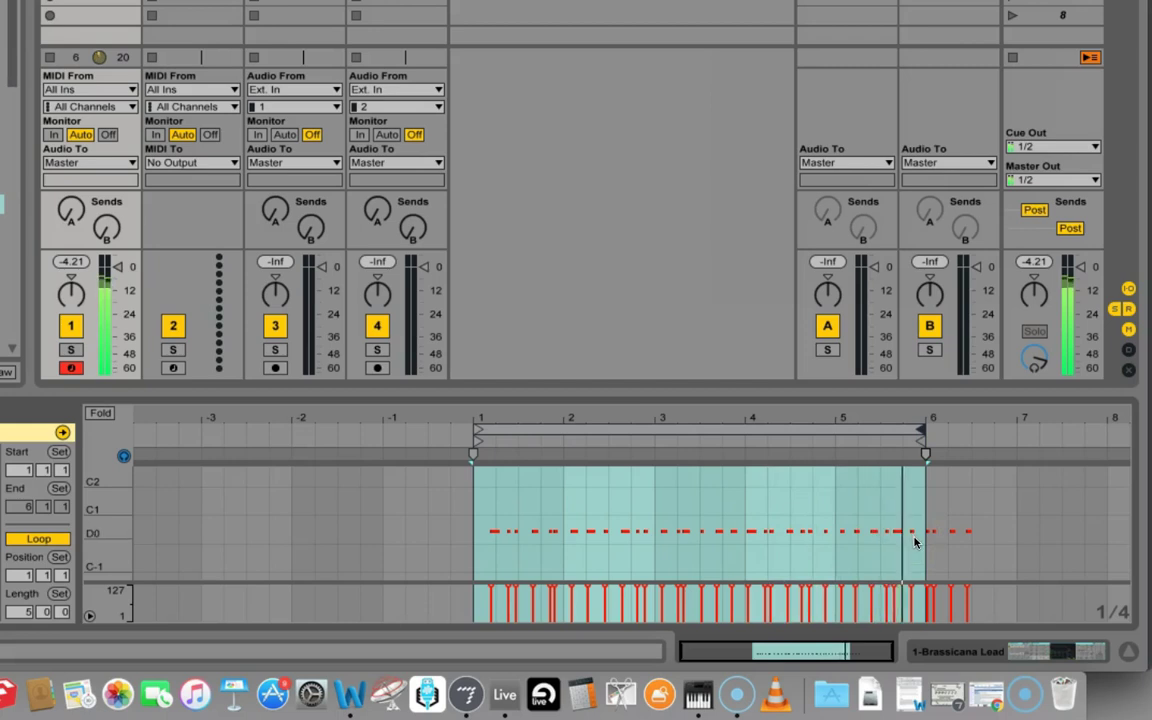
mouse_move(890, 544)
left_mouse_down()
mouse_move(879, 545)
mouse_move(897, 540)
mouse_move(896, 521)
left_mouse_up()
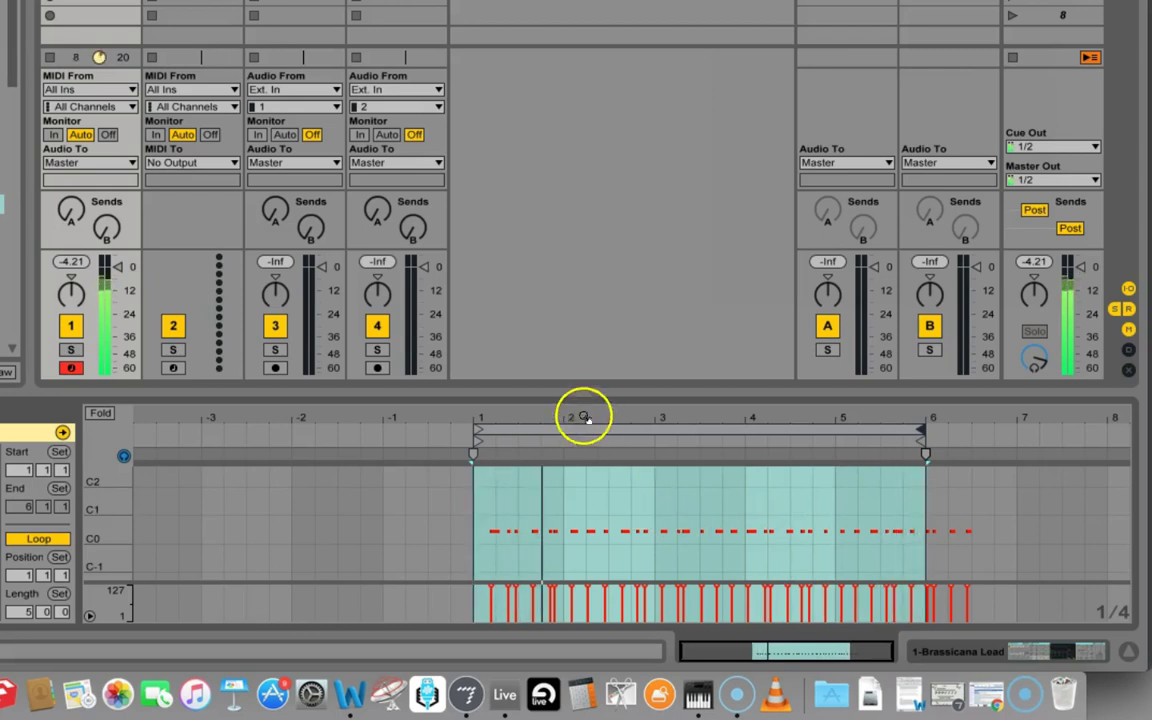
Stop the clip and show the Brassicana Lead rack with its Brassy Tone Operator device.
left_click(51, 62)
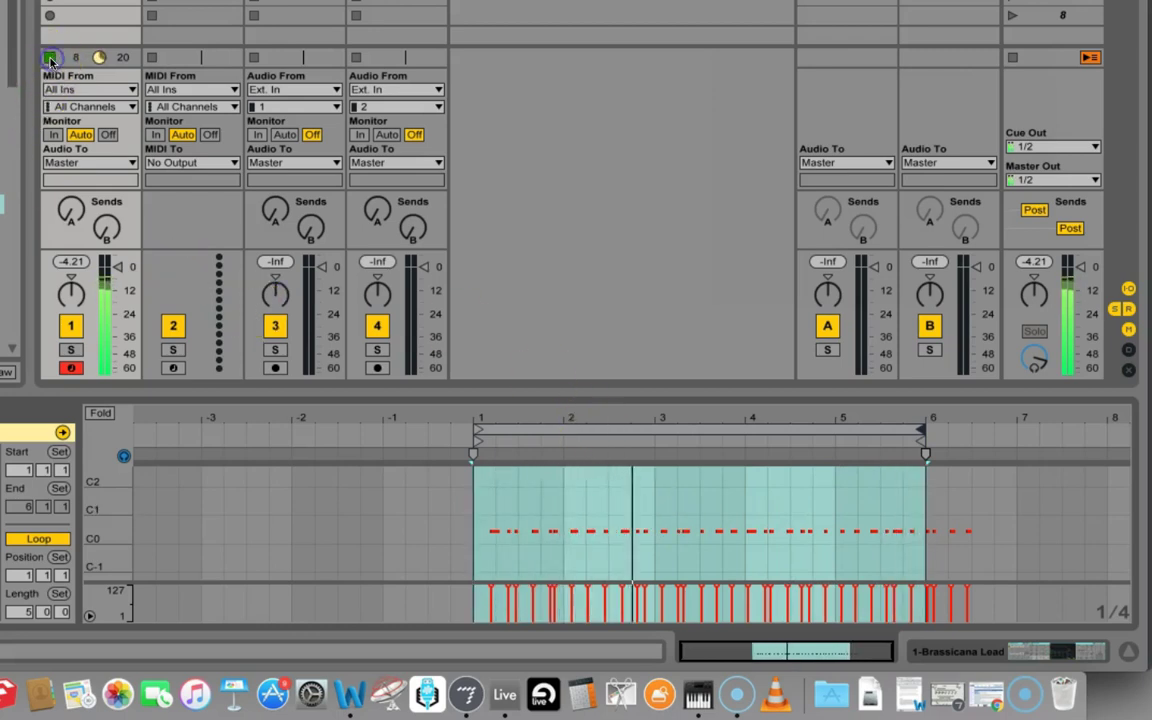
left_click(206, 163)
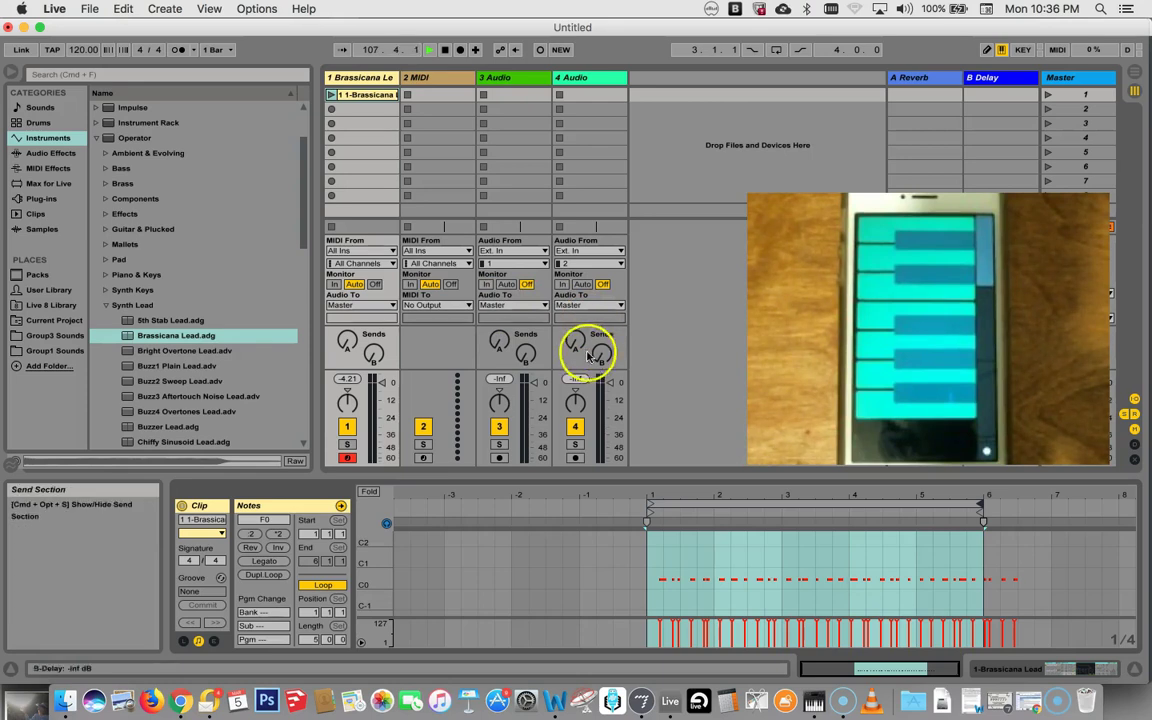
left_click(1003, 670)
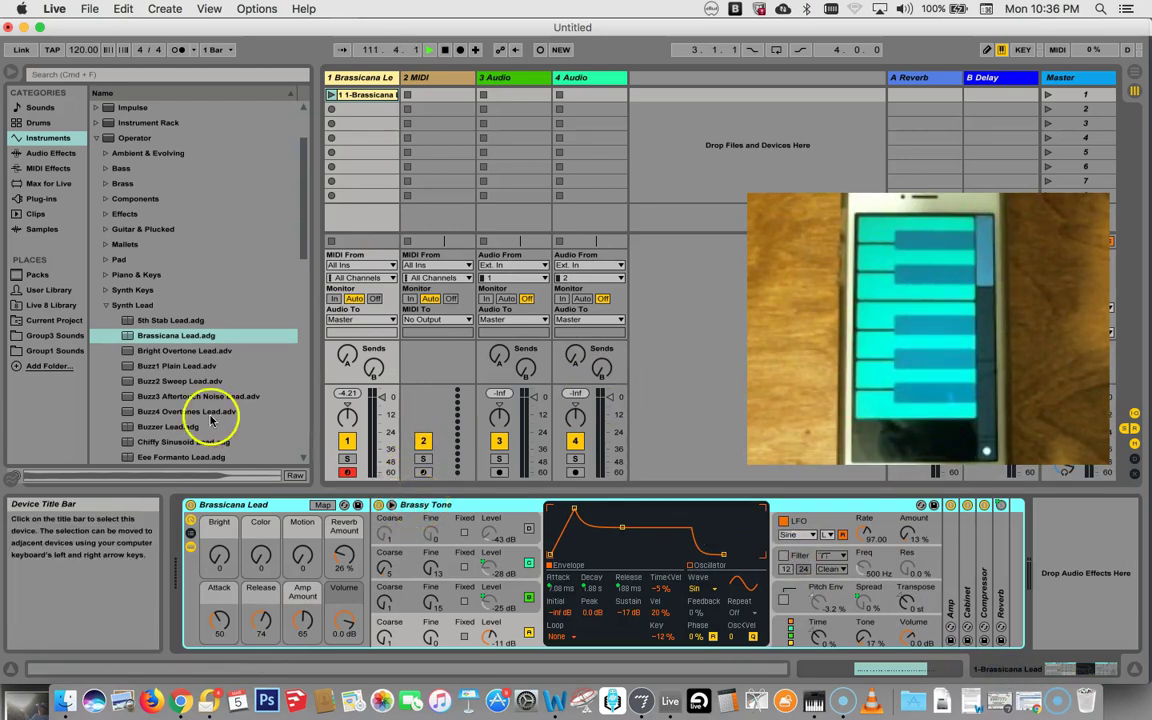
Add the Stereo Vibrato audio effect preset after the Brassicana Lead rack.
left_click(106, 307)
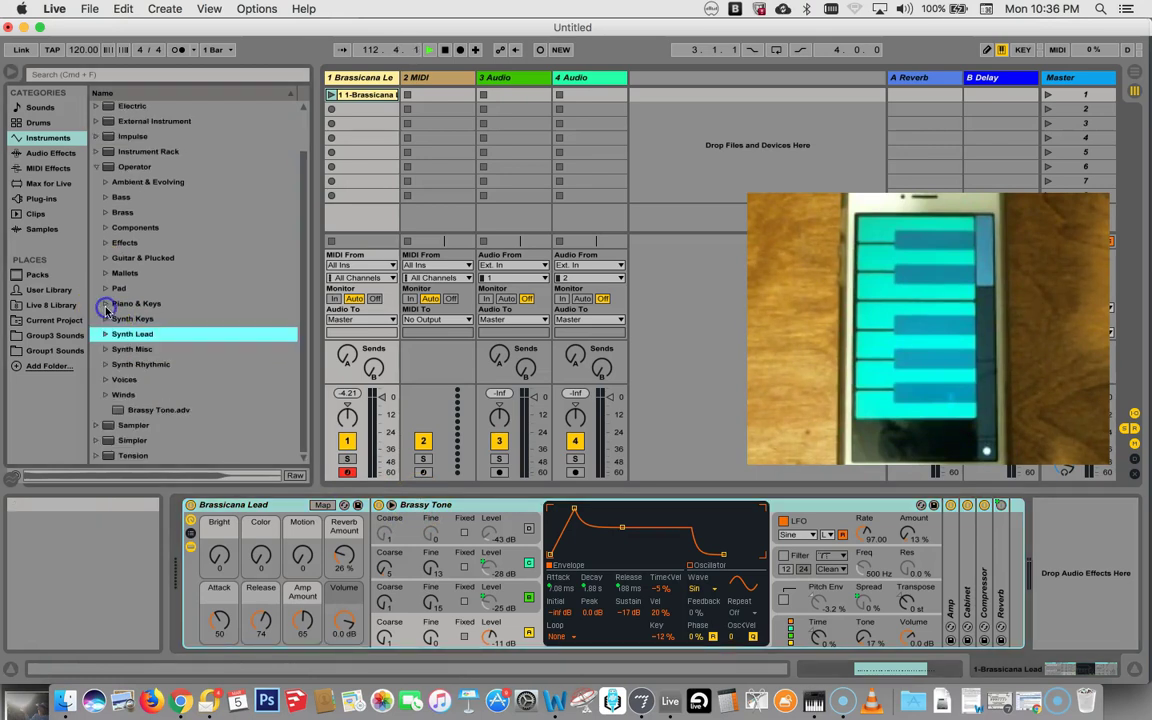
left_click(96, 167)
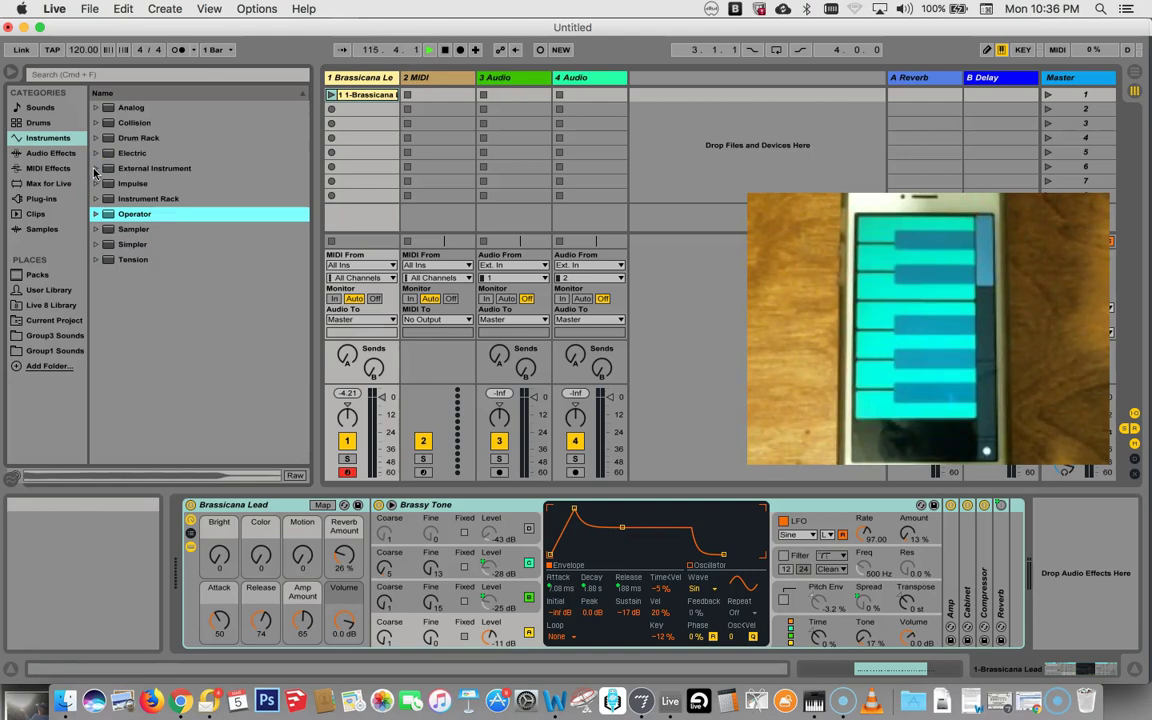
left_click(50, 153)
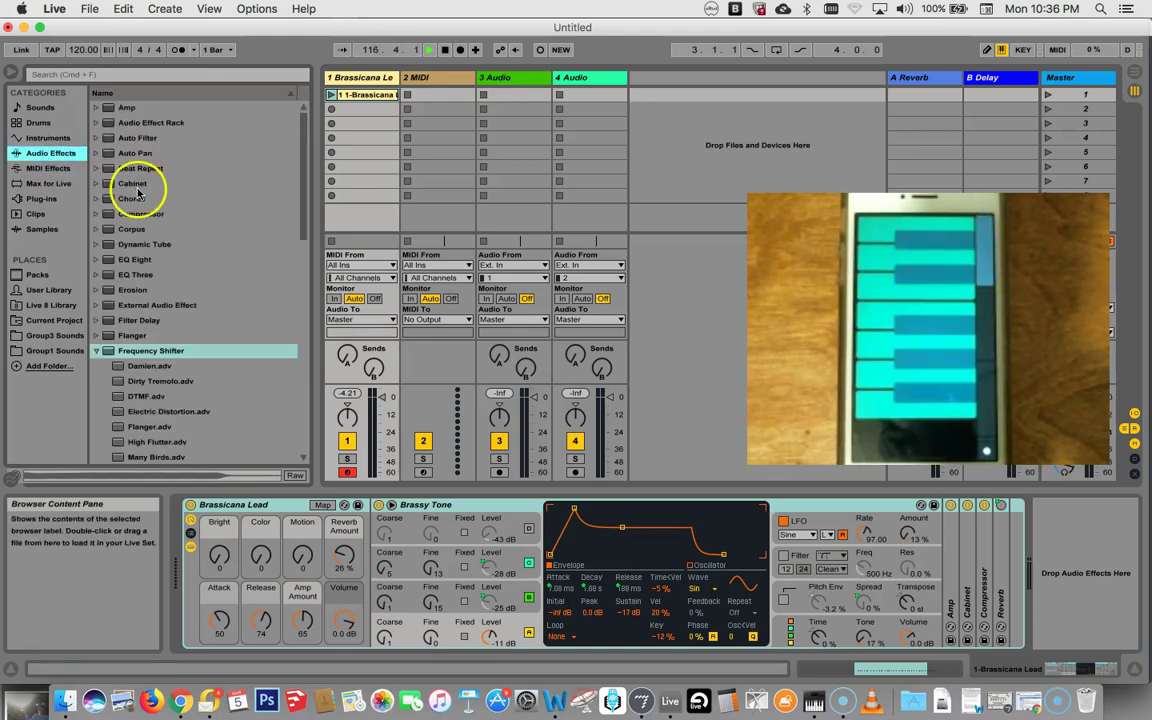
scroll(142, 326, "down", 5)
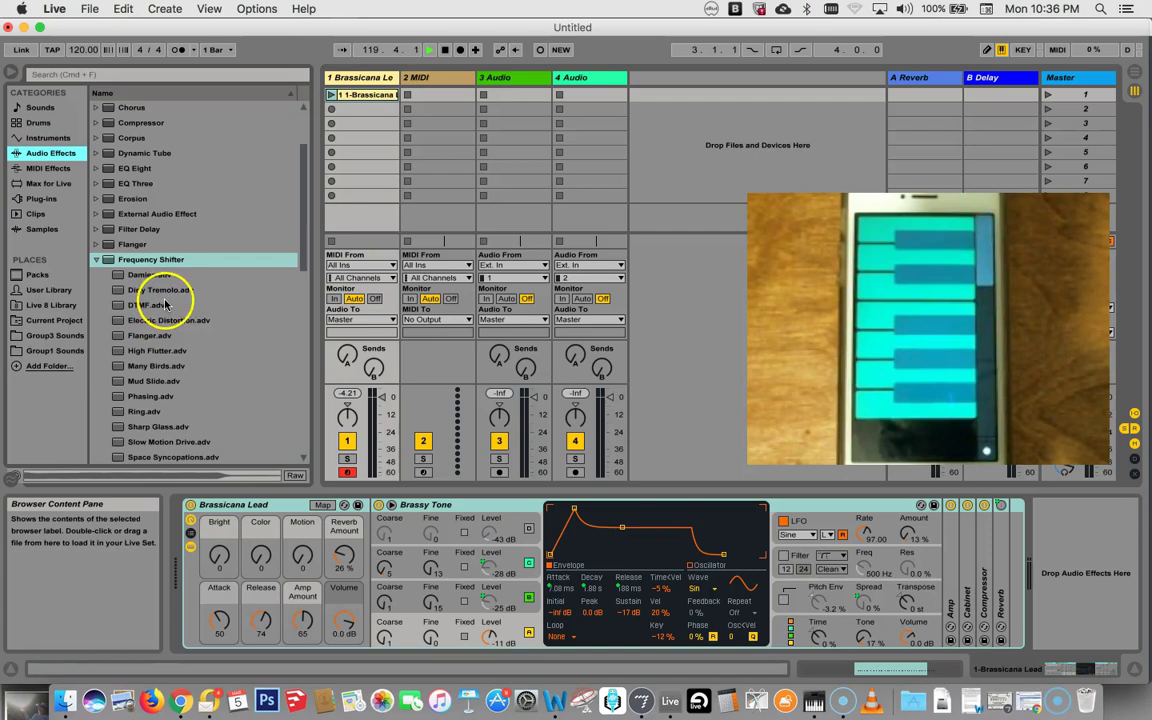
scroll(168, 320, "down", 4)
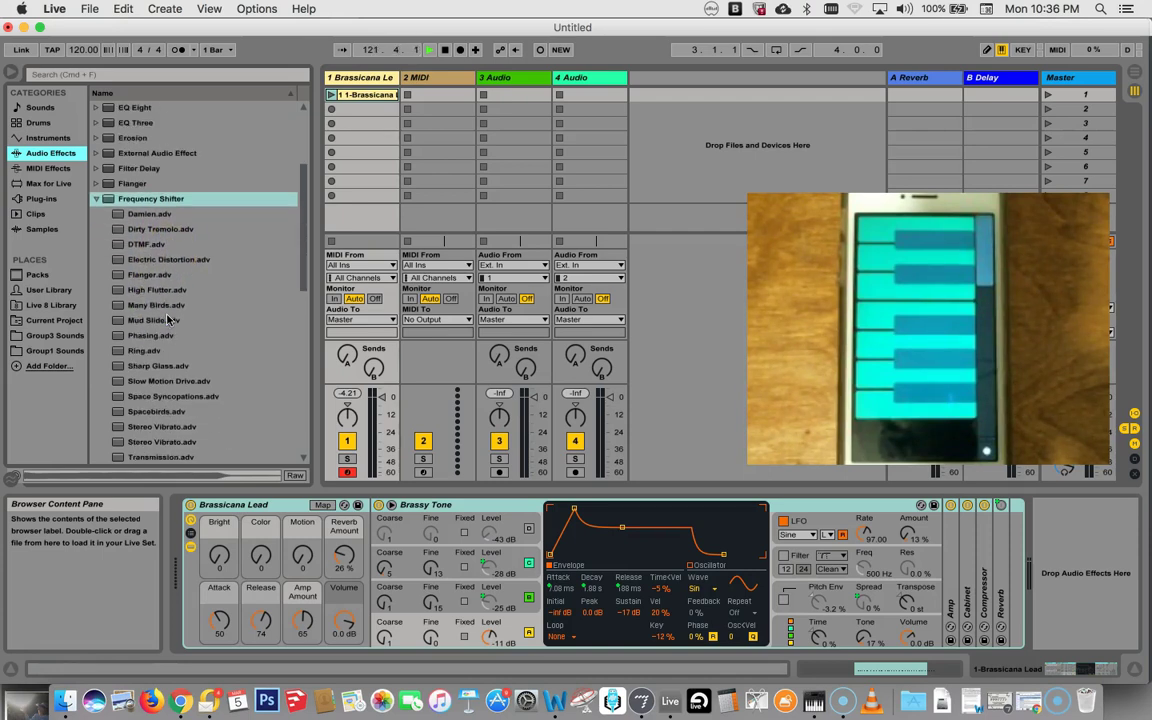
left_click(118, 427)
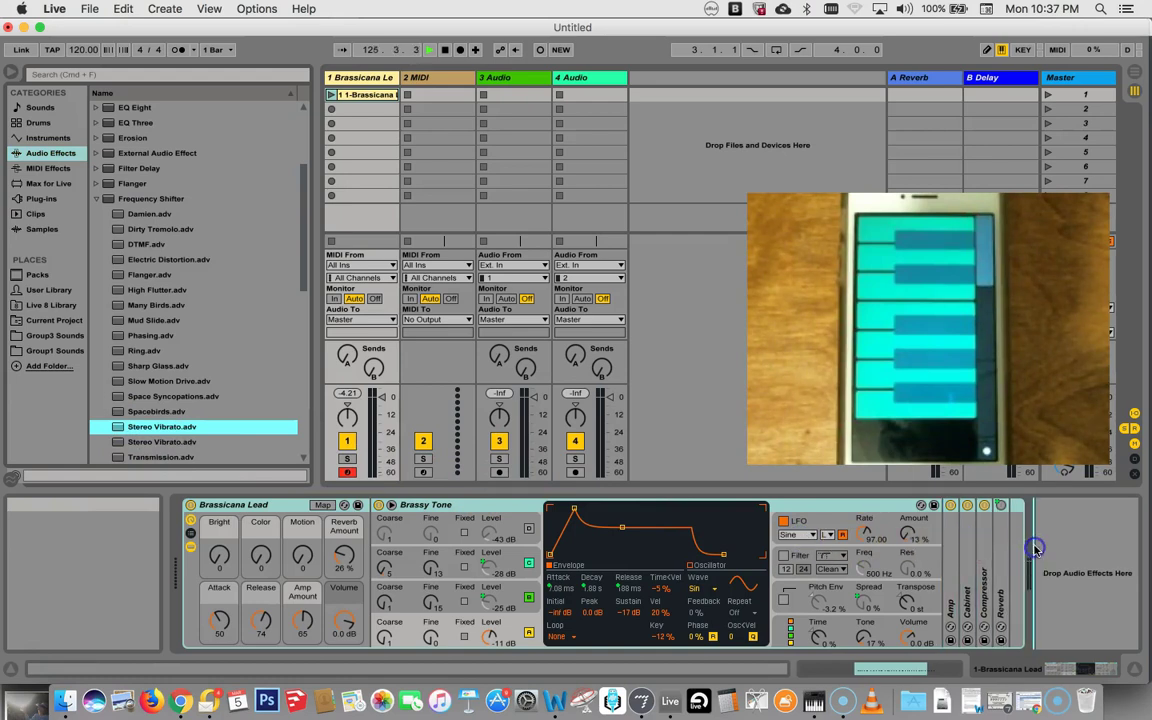
left_click_drag(1033, 546, 1034, 547)
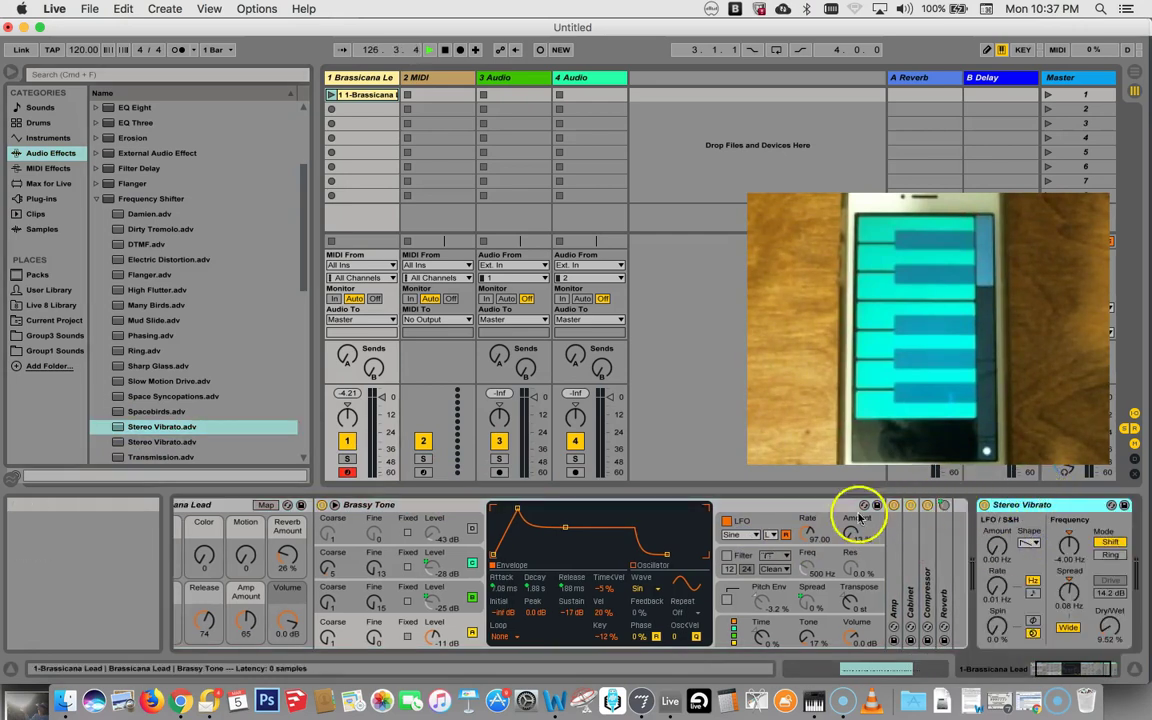
Fold the rack and add the Oct+Six Mod vocoder preset after Stereo Vibrato.
double_click(399, 506, "alt")
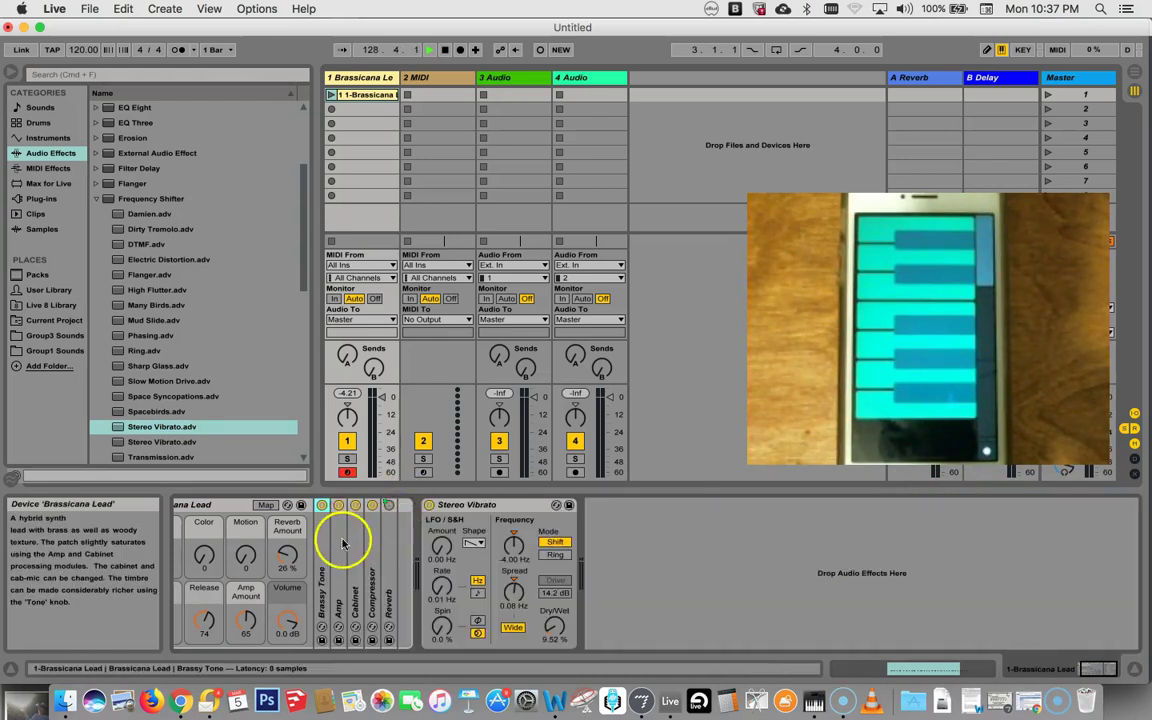
scroll(340, 540, "left", 3)
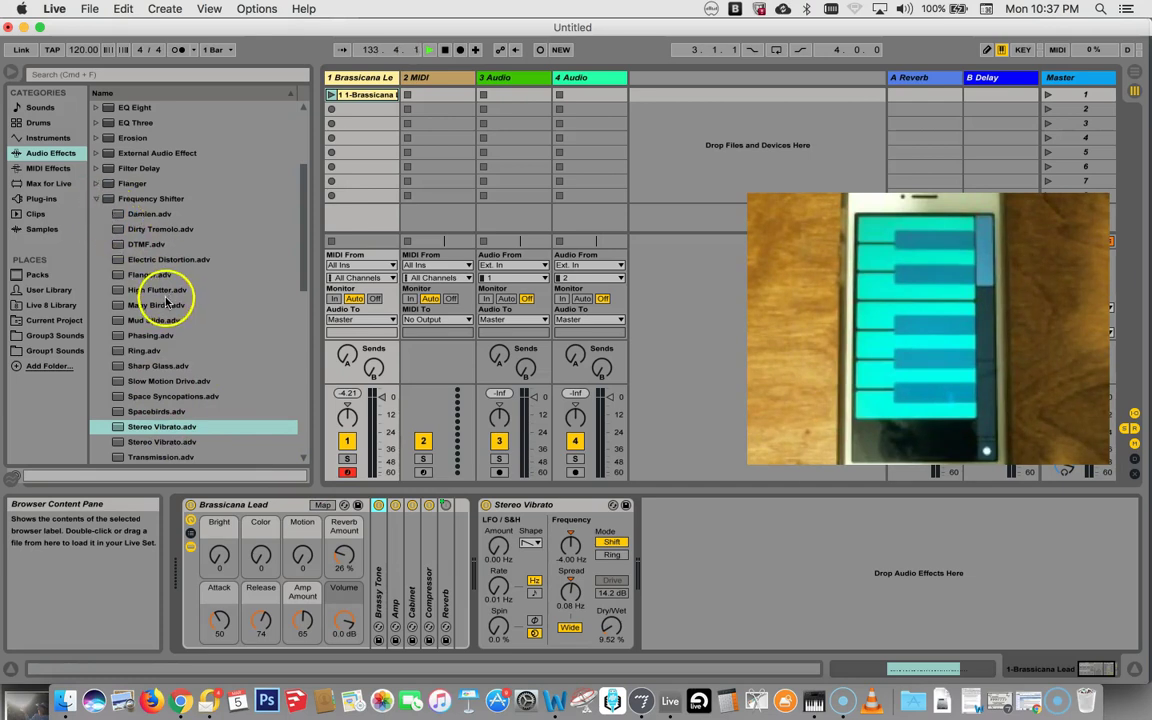
left_click(97, 199)
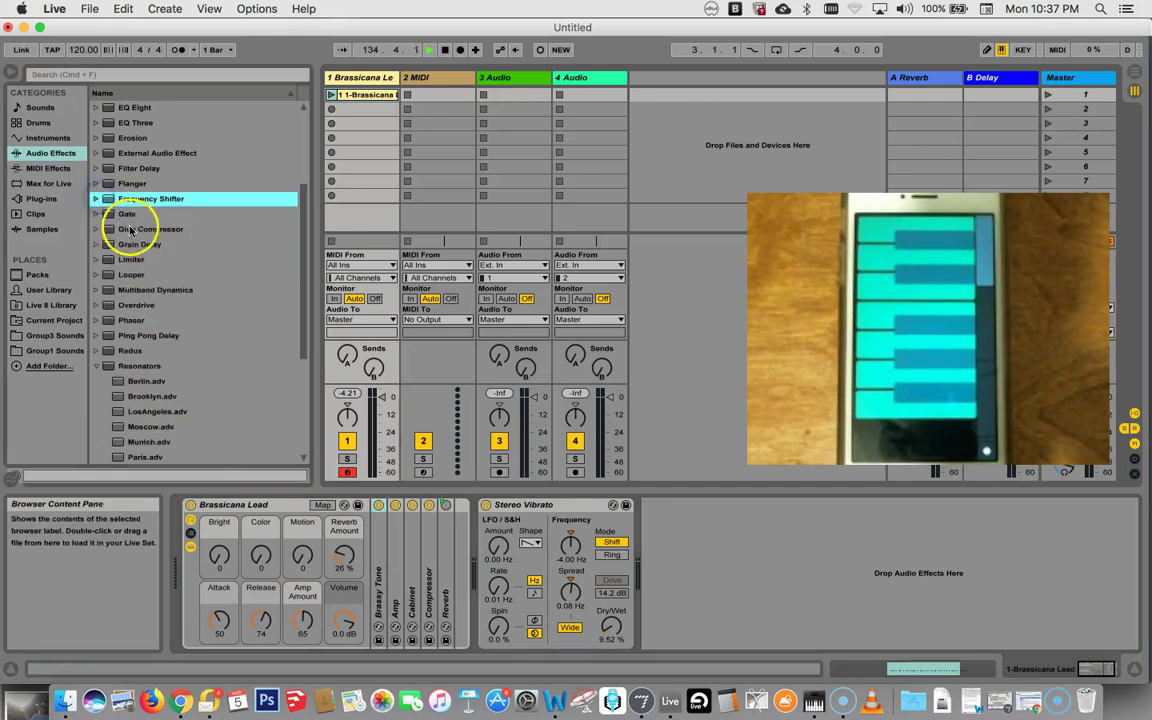
left_click(97, 366)
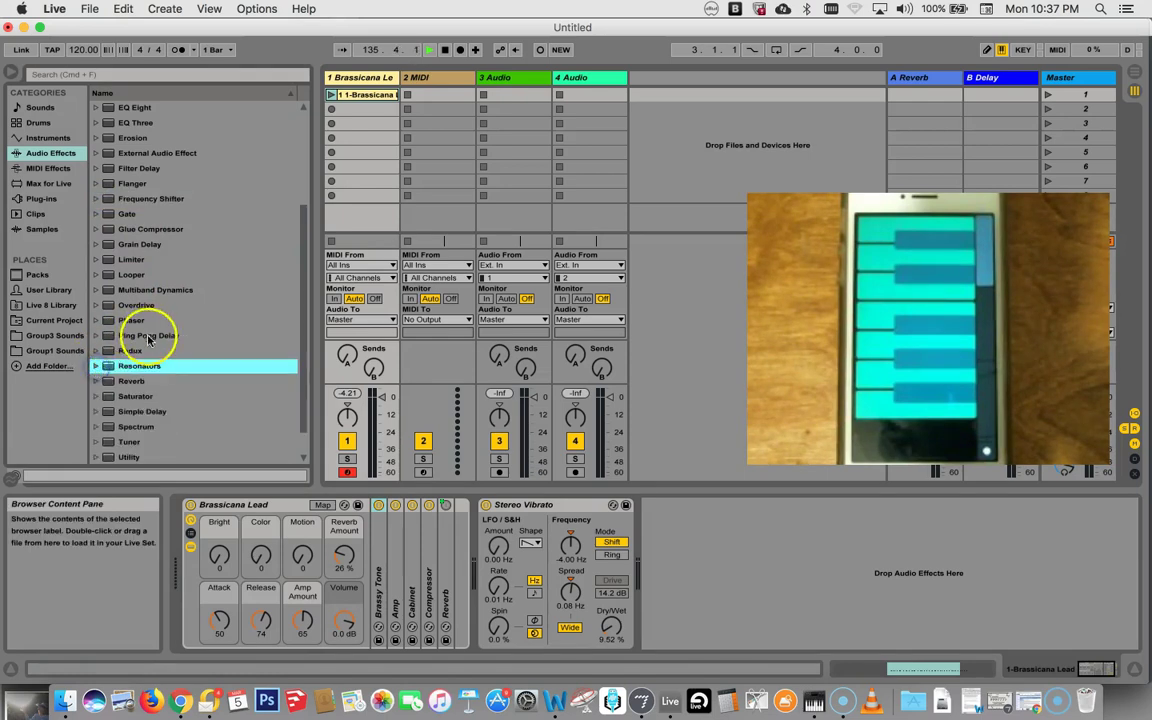
scroll(148, 343, "down", 2)
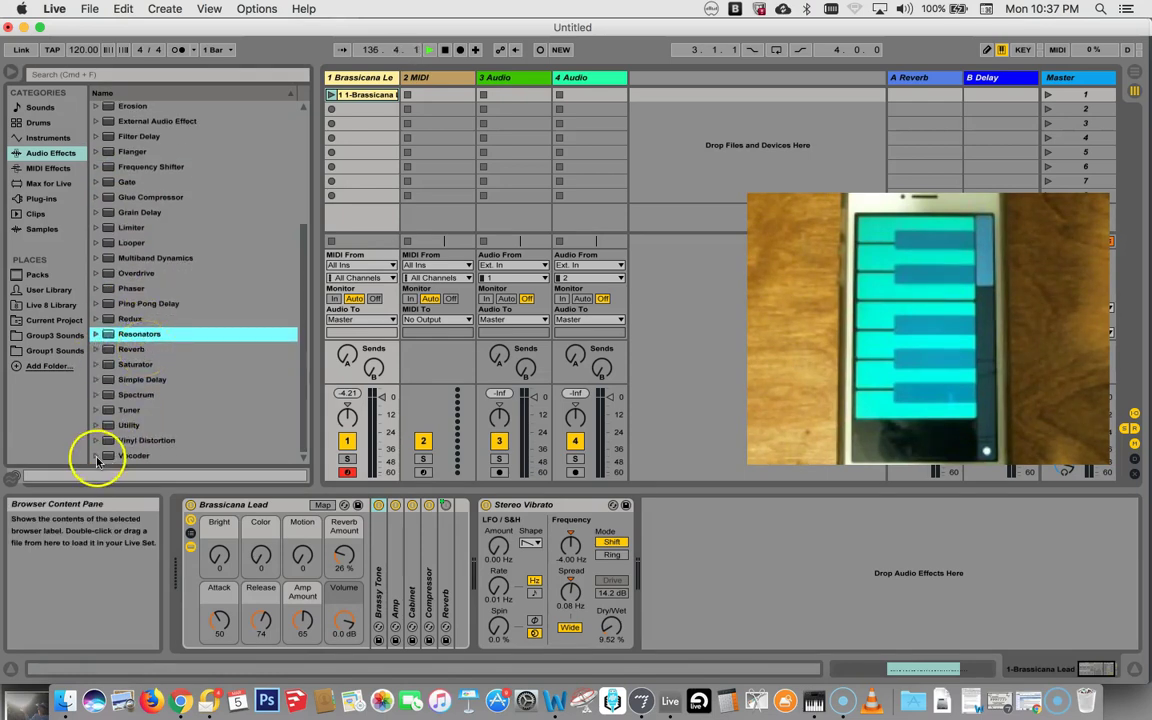
left_click(97, 458)
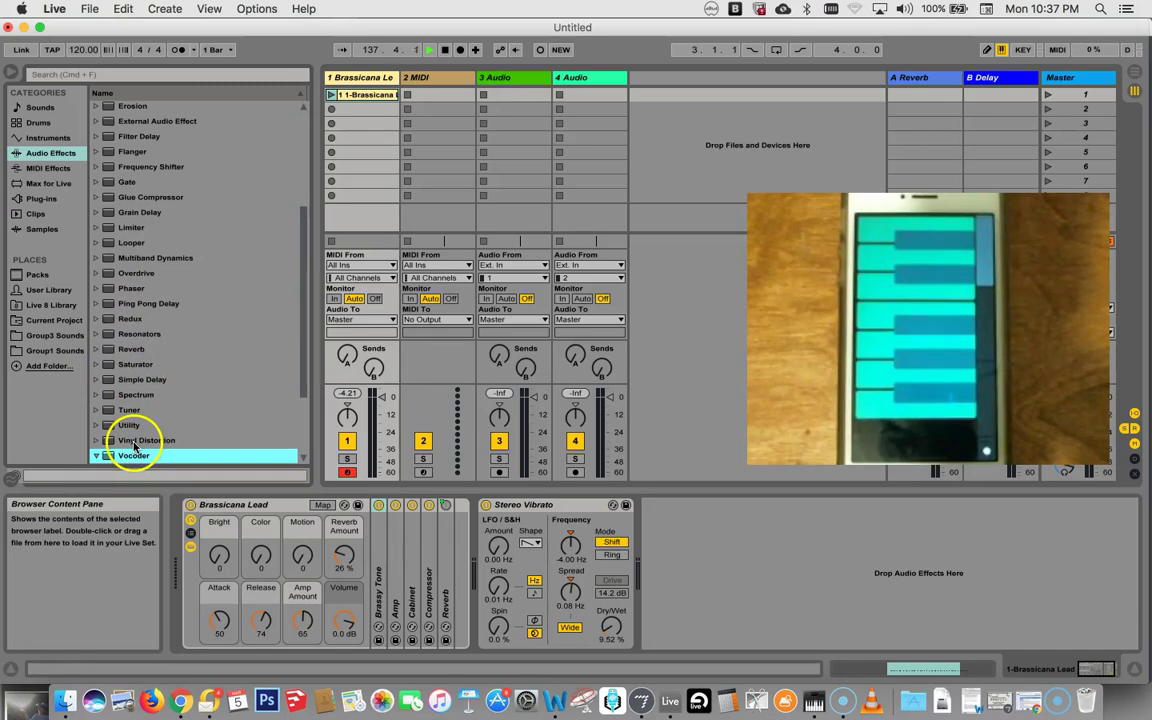
scroll(135, 445, "down", 6)
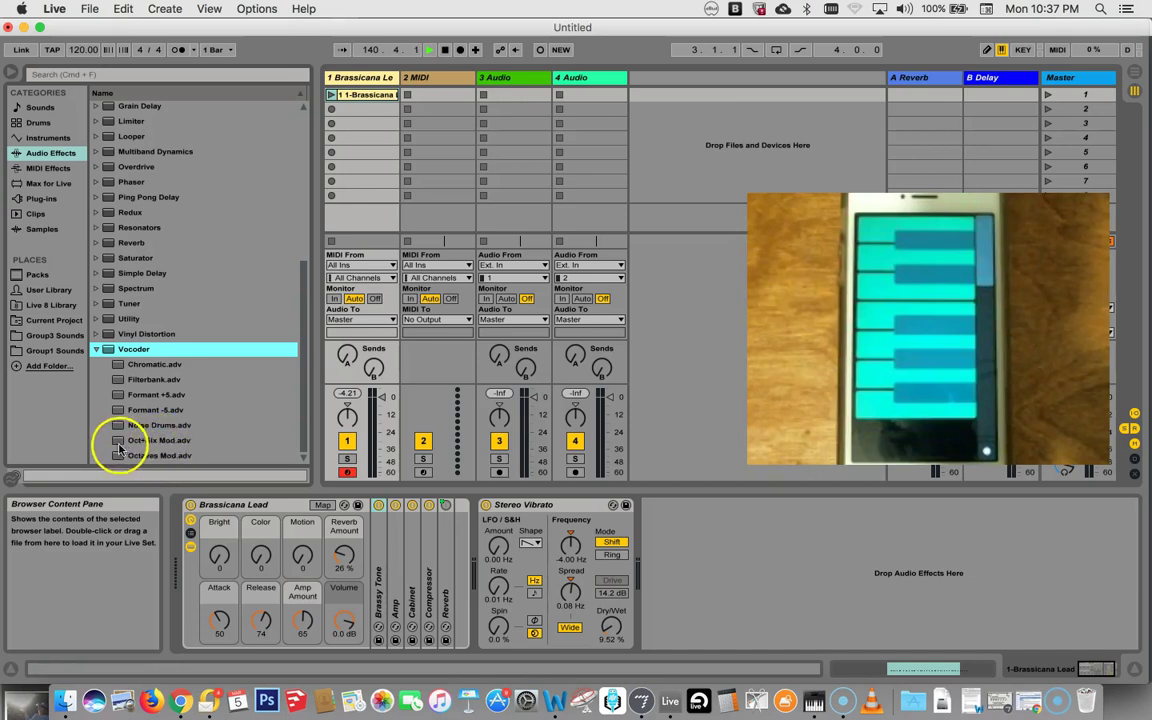
left_click(118, 441)
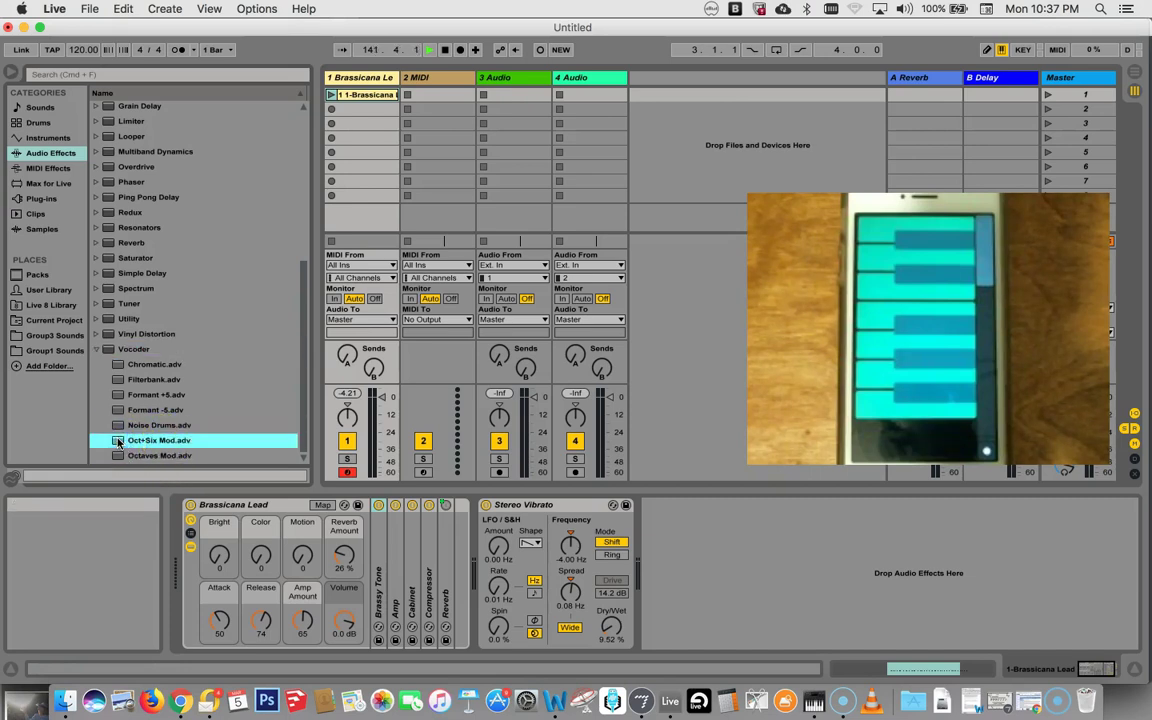
left_click_drag(118, 441, 645, 578)
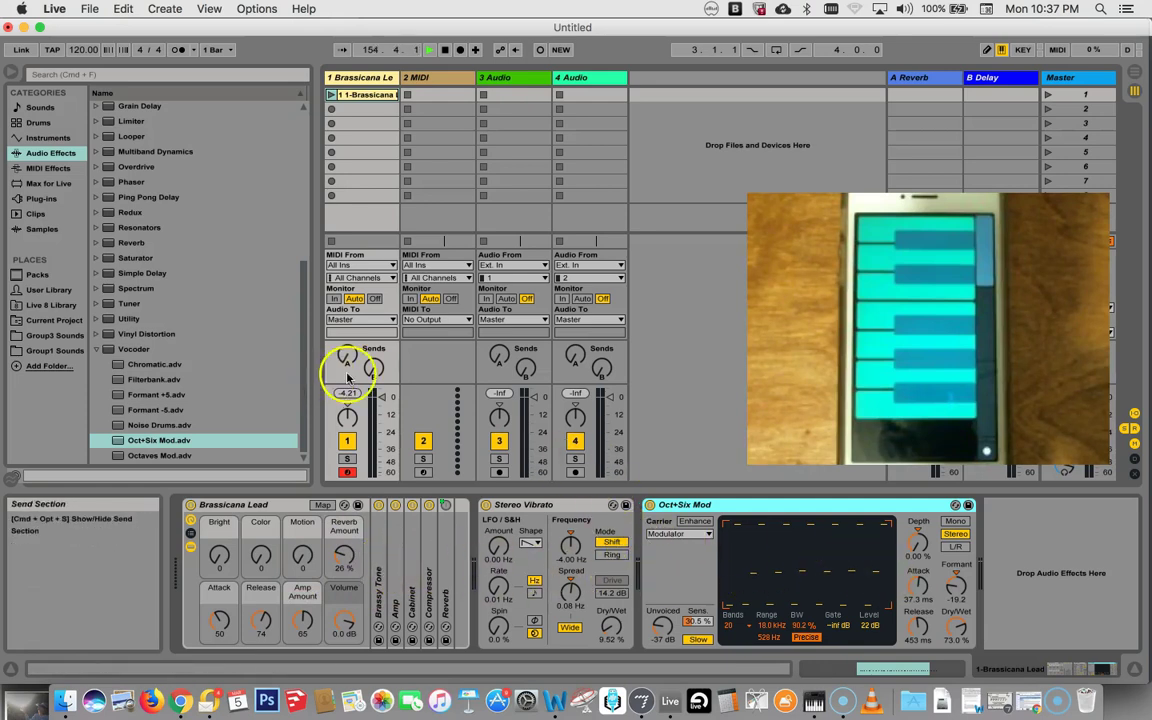
Insert the Forced Jazz Random MIDI effect before Brassicana Lead in track 1's chain.
left_click(50, 168)
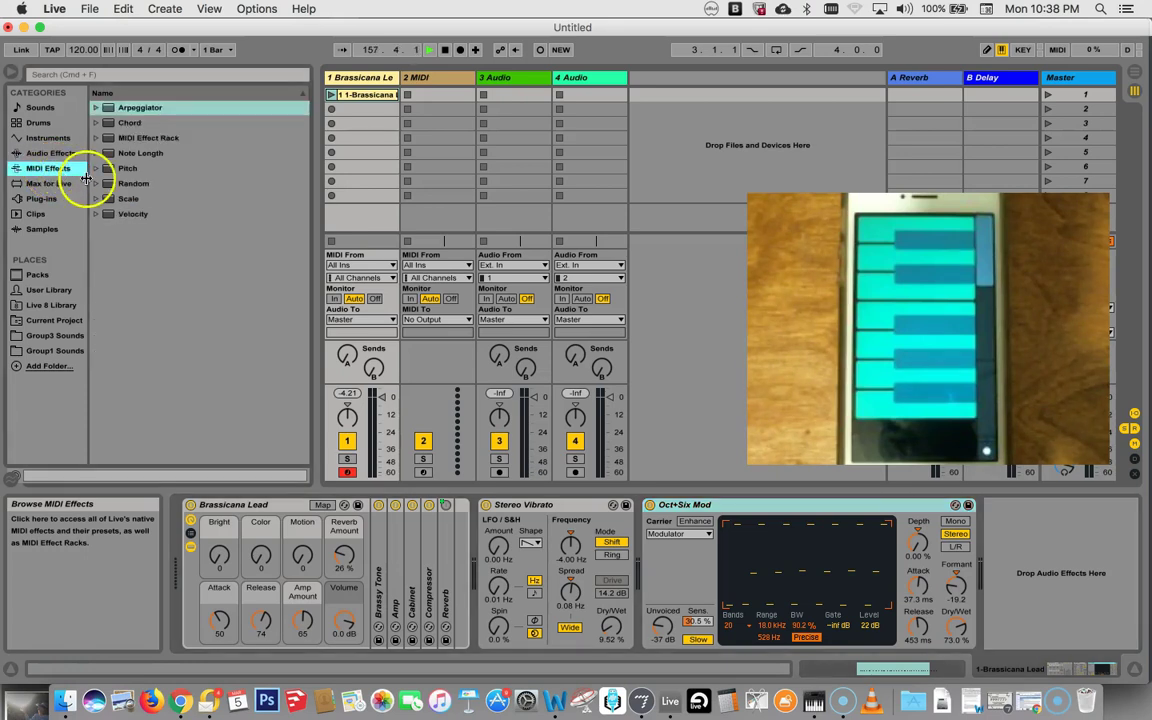
left_click(96, 184)
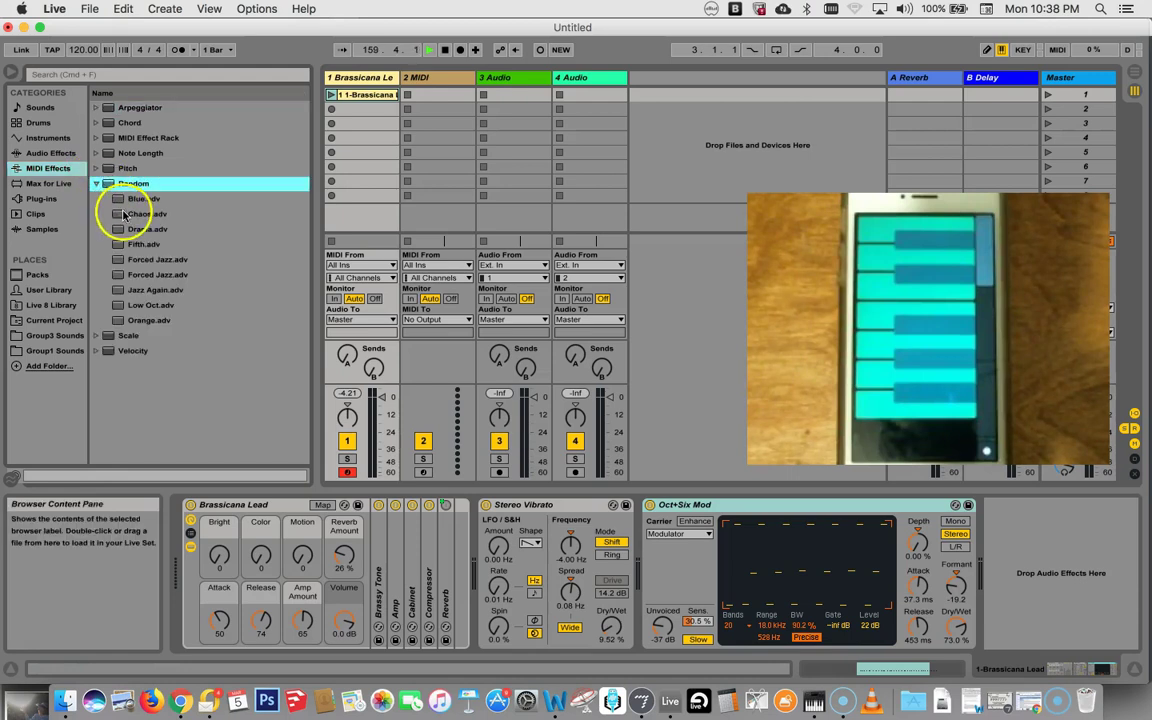
left_click(118, 260)
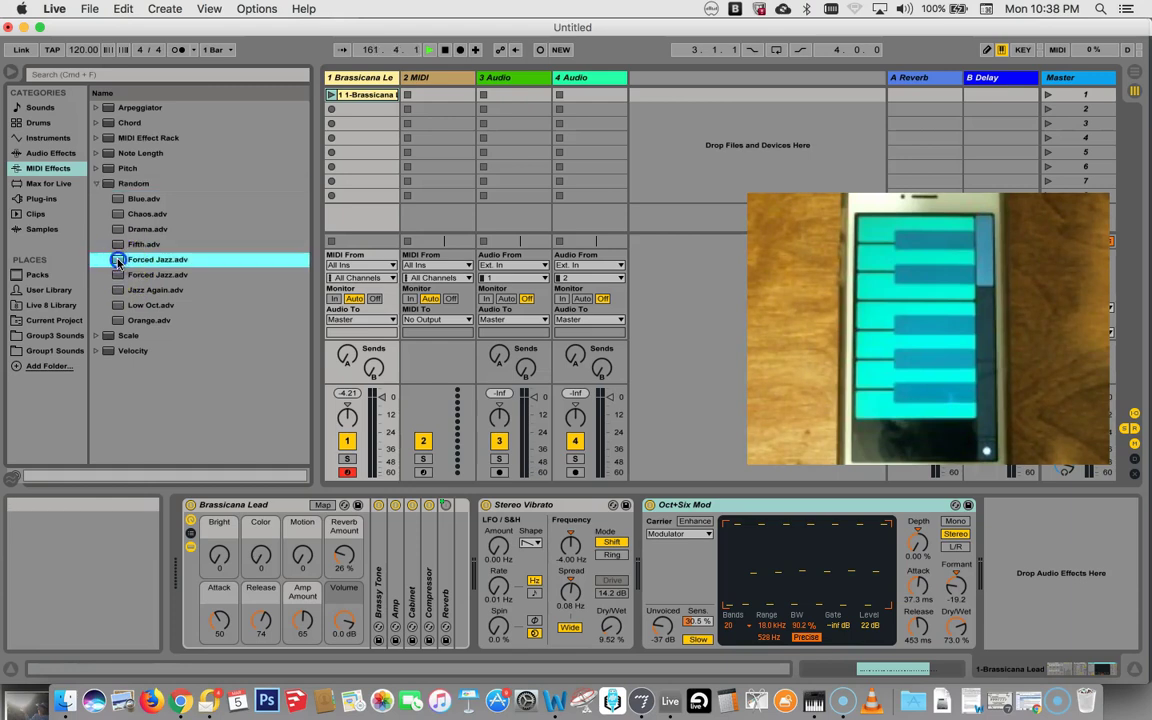
mouse_move(118, 268)
left_mouse_down()
mouse_move(136, 406)
mouse_move(177, 520)
left_mouse_up()
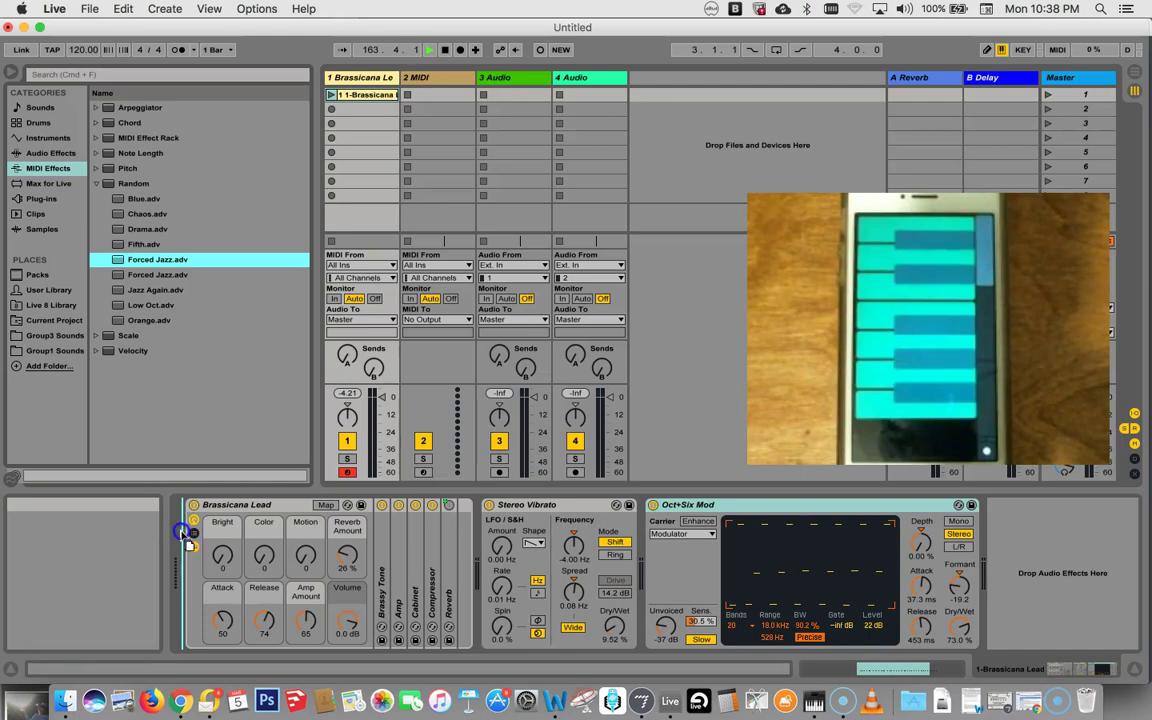
left_click_drag(188, 533, 189, 535)
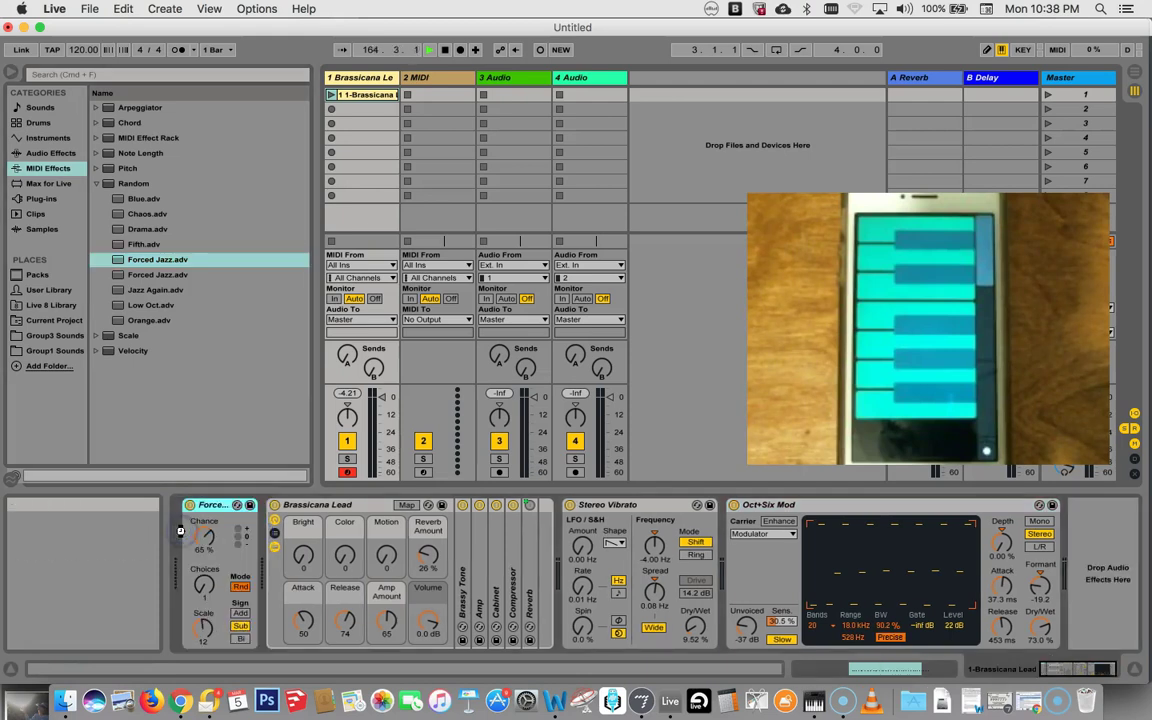
left_click(225, 566)
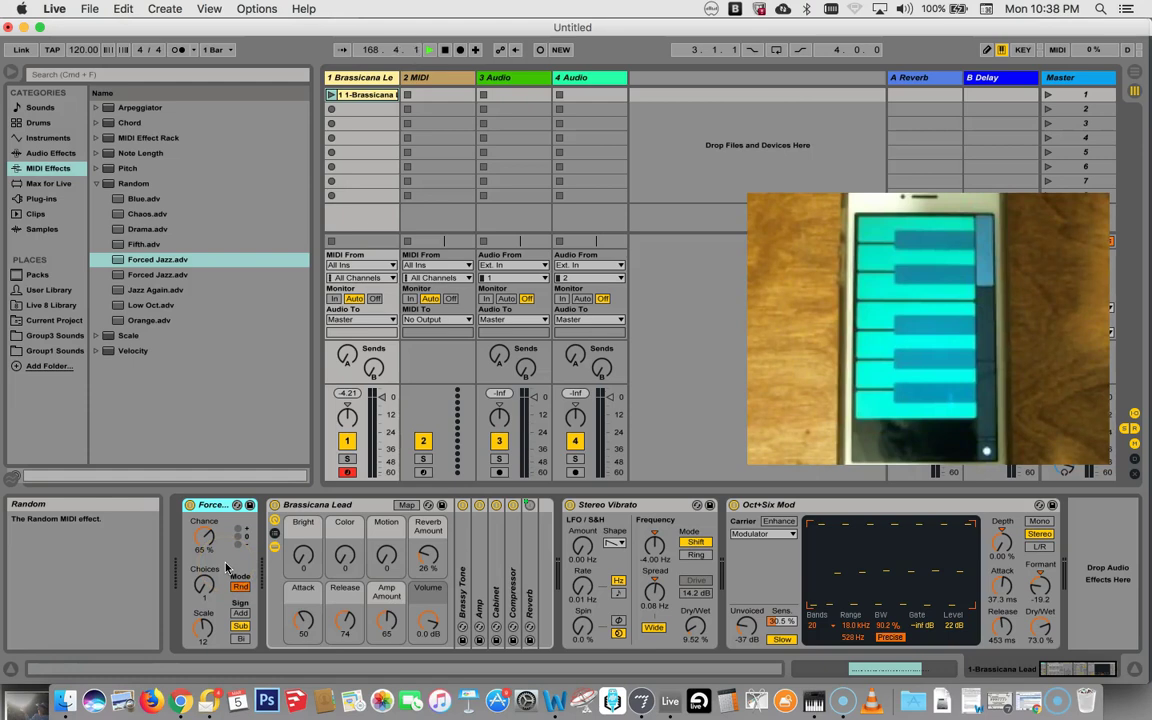
left_click(220, 550)
Switch off Stereo Vibrato and Oct+Six Mod, turn on Forced Jazz, and adjust its Chance.
left_click(226, 541)
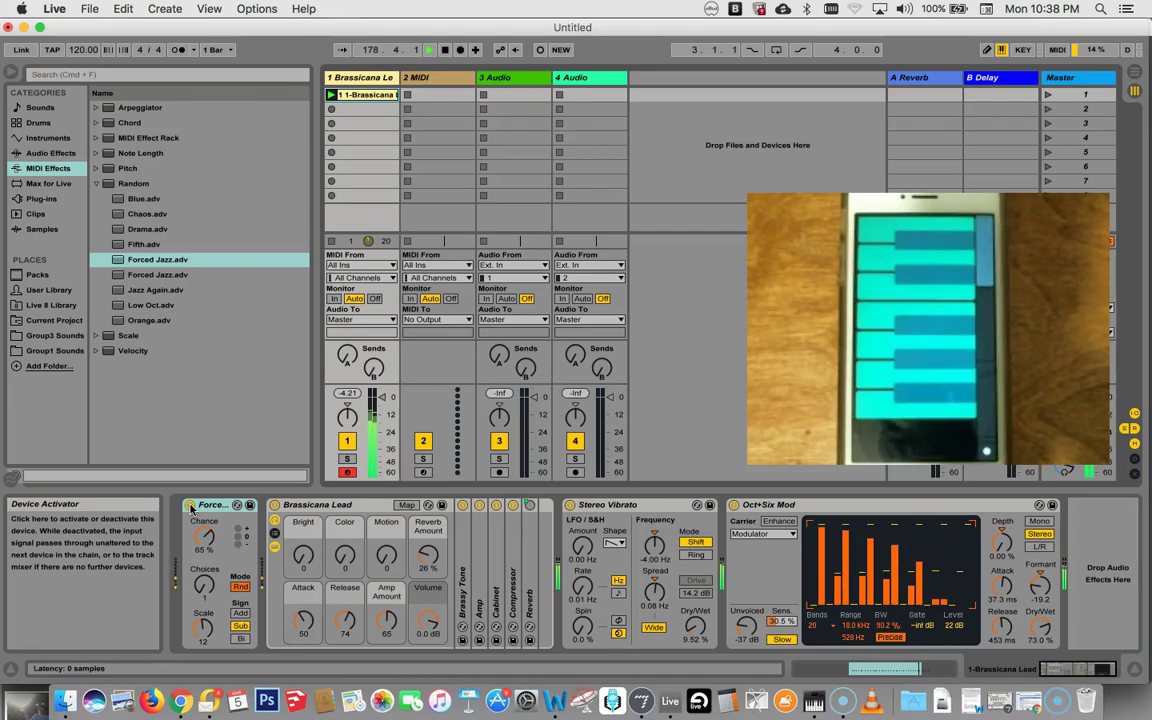
left_click(570, 504)
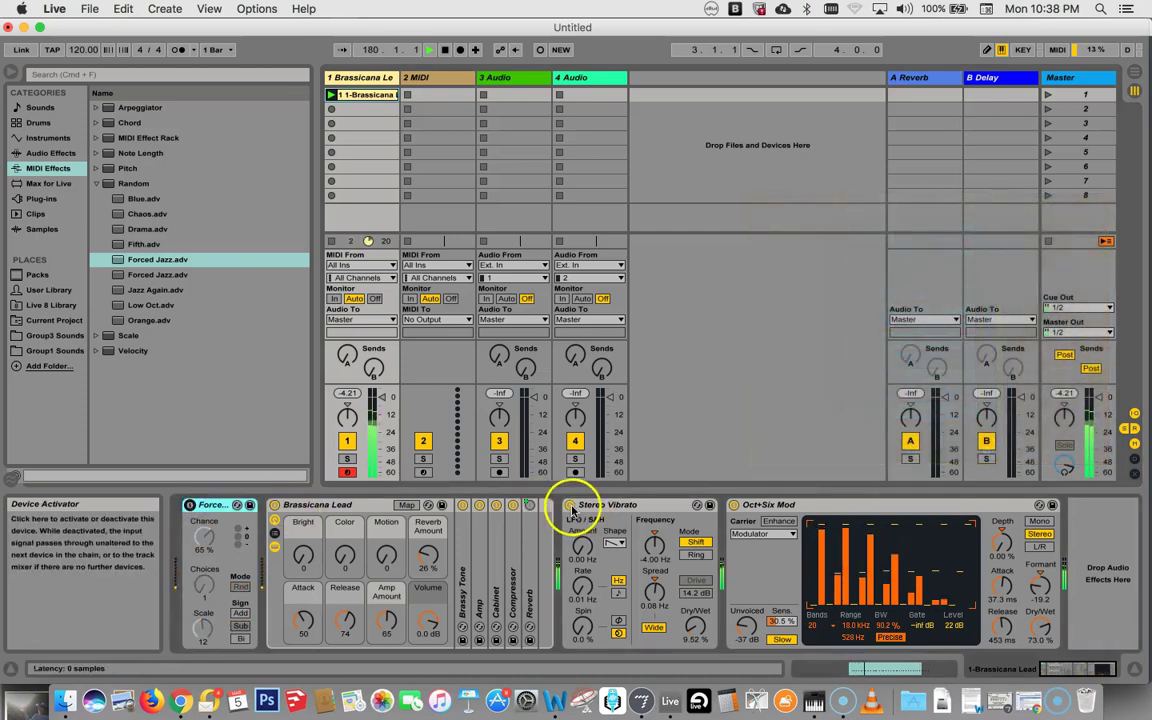
left_click(734, 505)
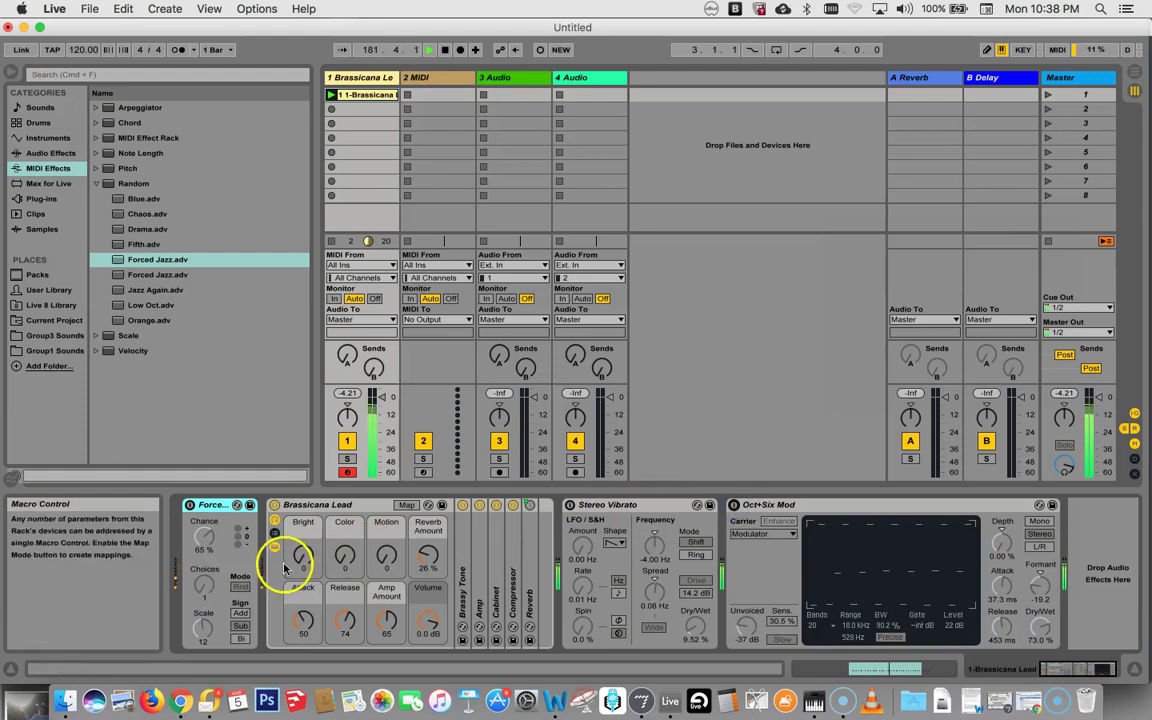
left_click(190, 506)
left_click(204, 538)
left_click(204, 538)
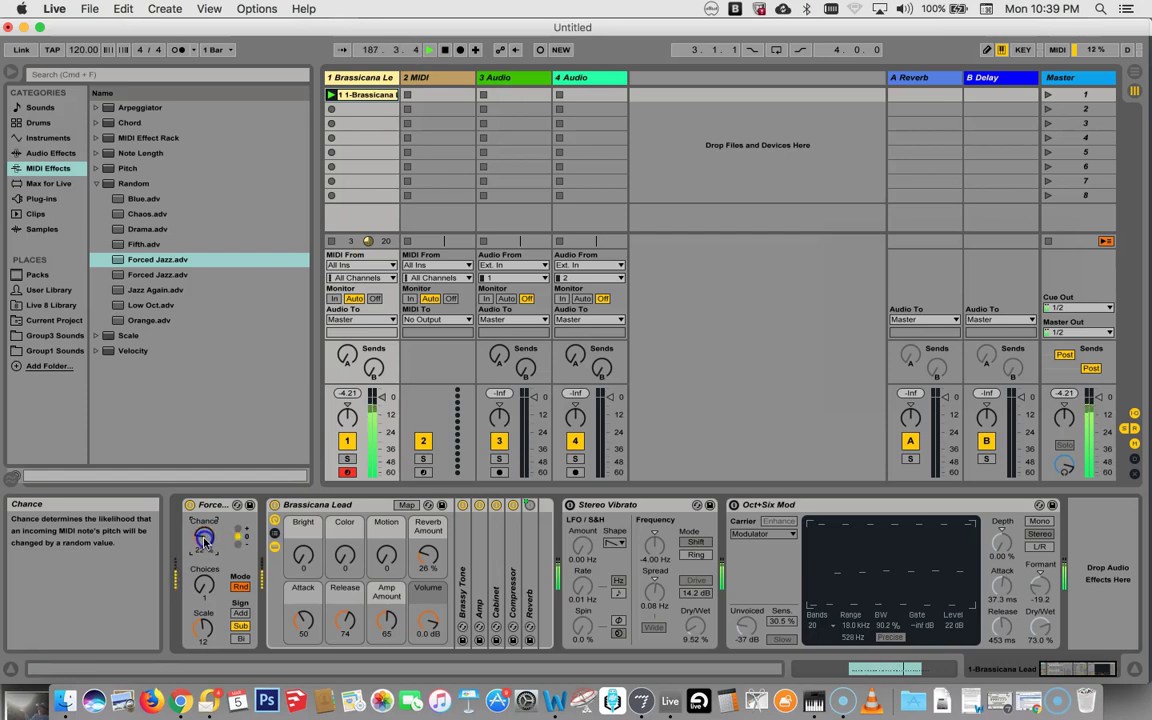
Add the +12 Pitch preset at the chain's start, launch the clip, and set Pitch to +18 st.
left_click_drag(140, 183, 180, 540)
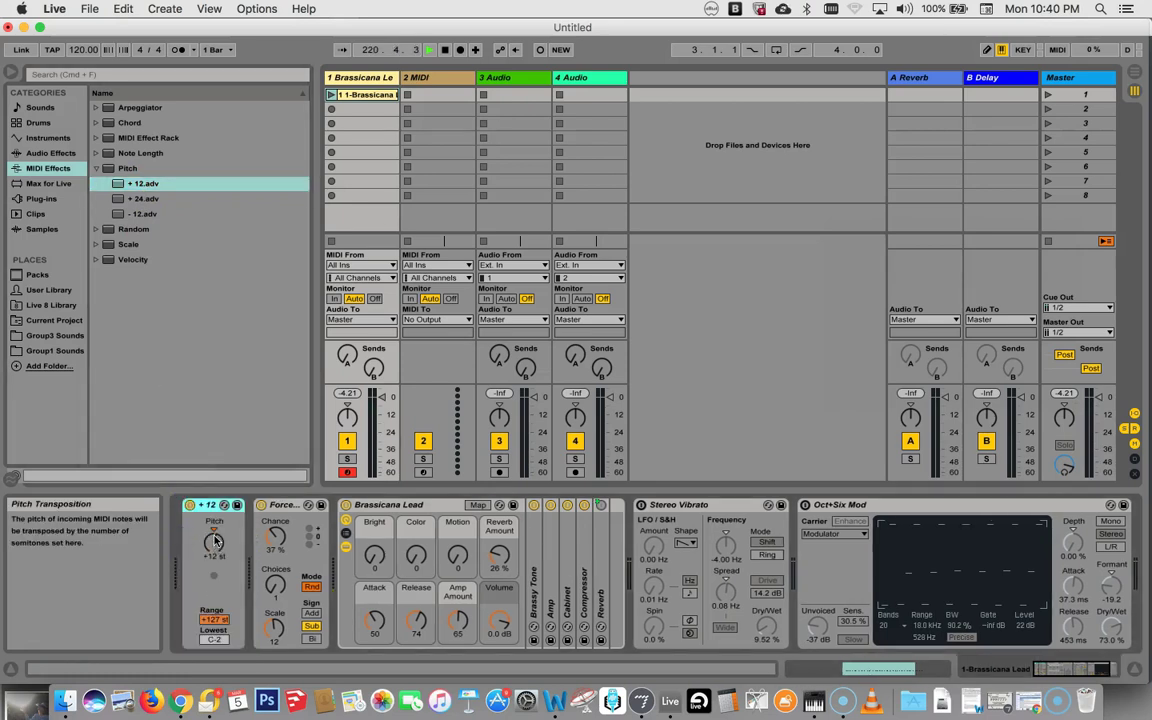
left_click(331, 95)
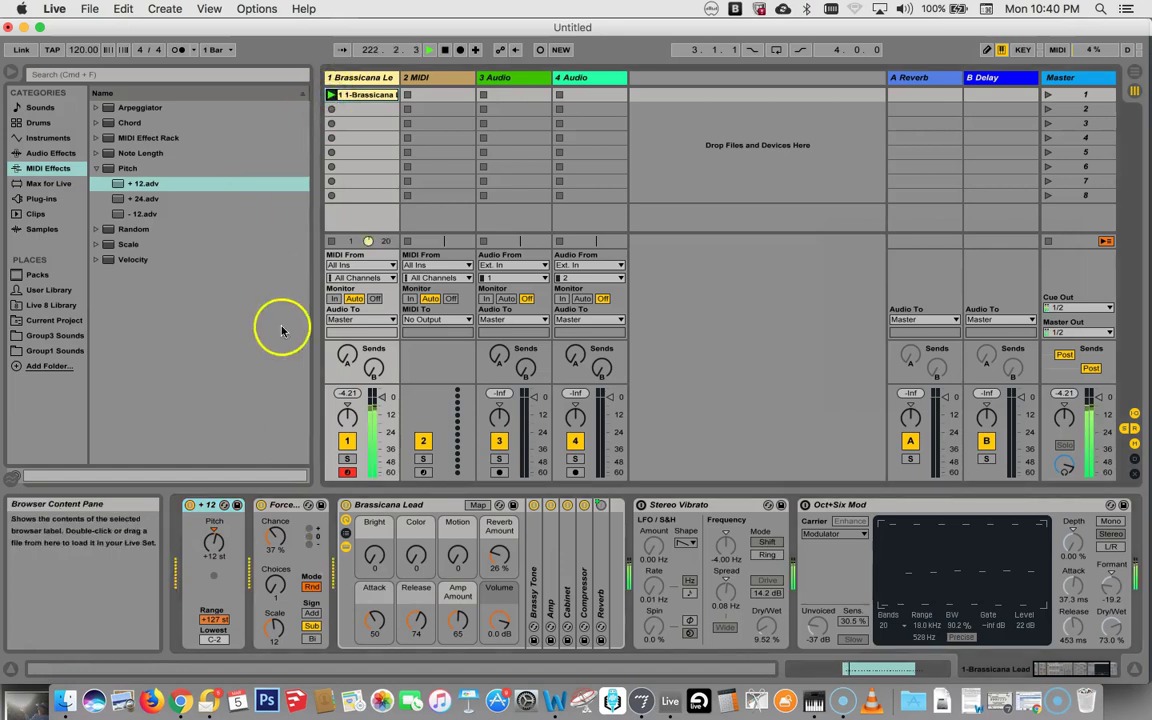
left_click(214, 545)
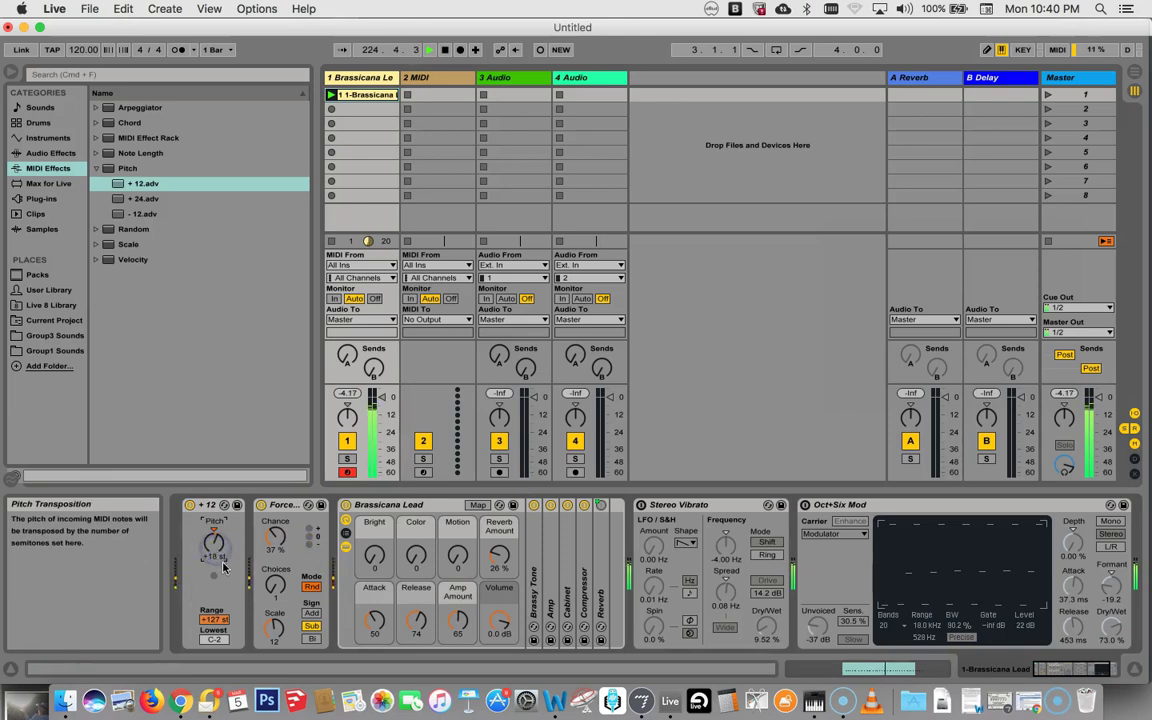
left_click(215, 543)
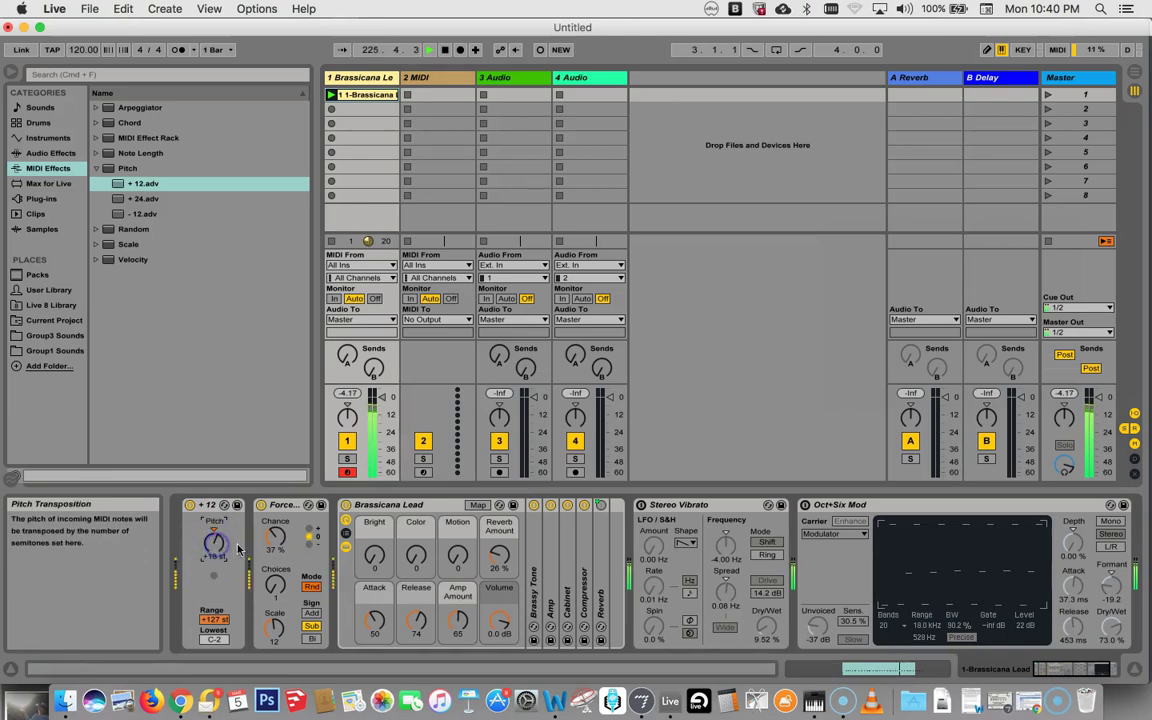
Set the Random effect to Chance 41 %, Choices 4, Scale 9, and Bi sign mode.
left_click(274, 537)
left_click_drag(274, 537, 272, 465)
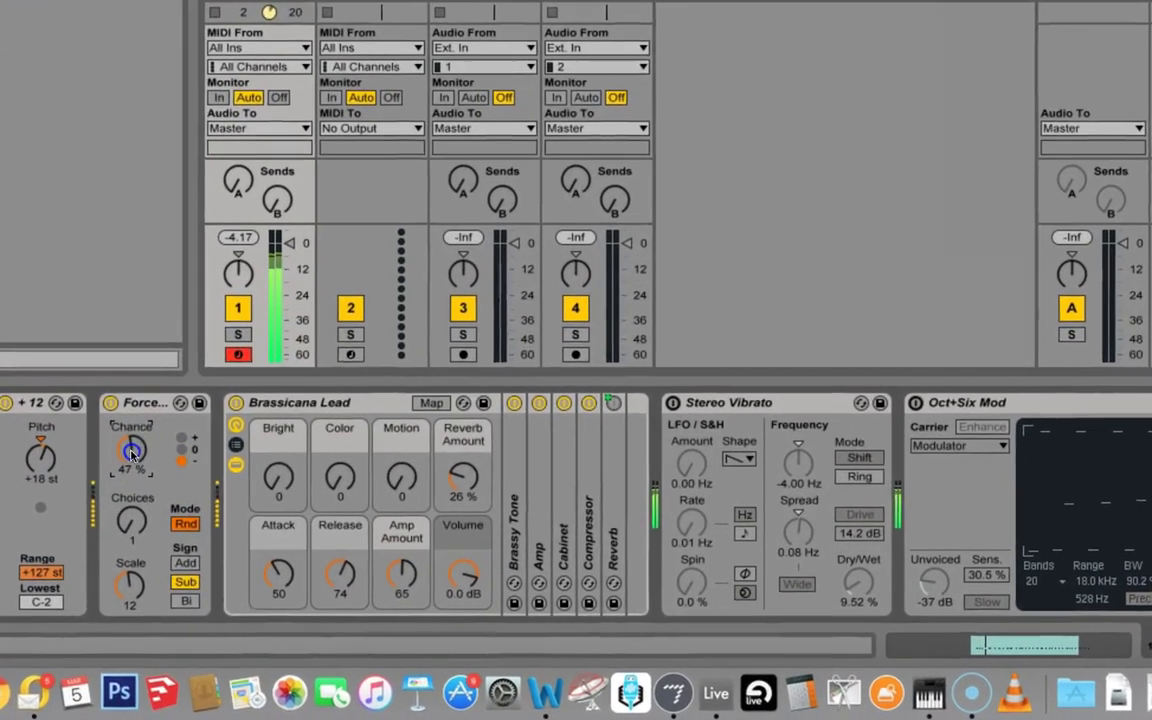
left_click_drag(131, 453, 126, 449)
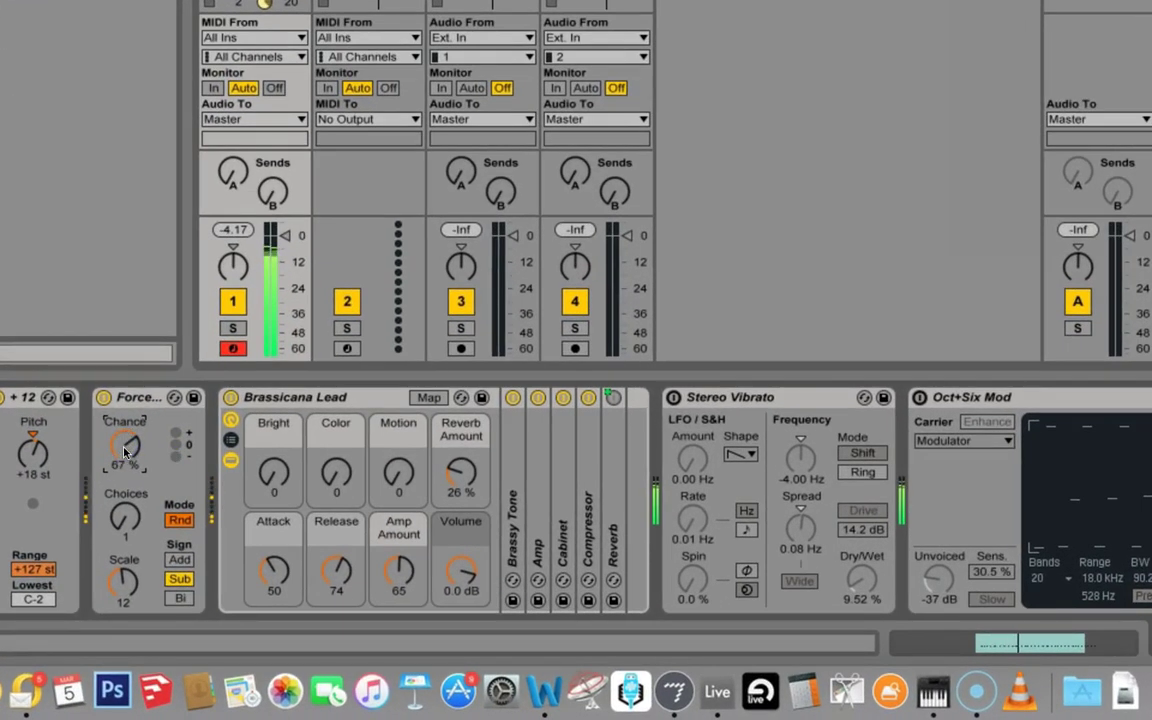
left_click(123, 517)
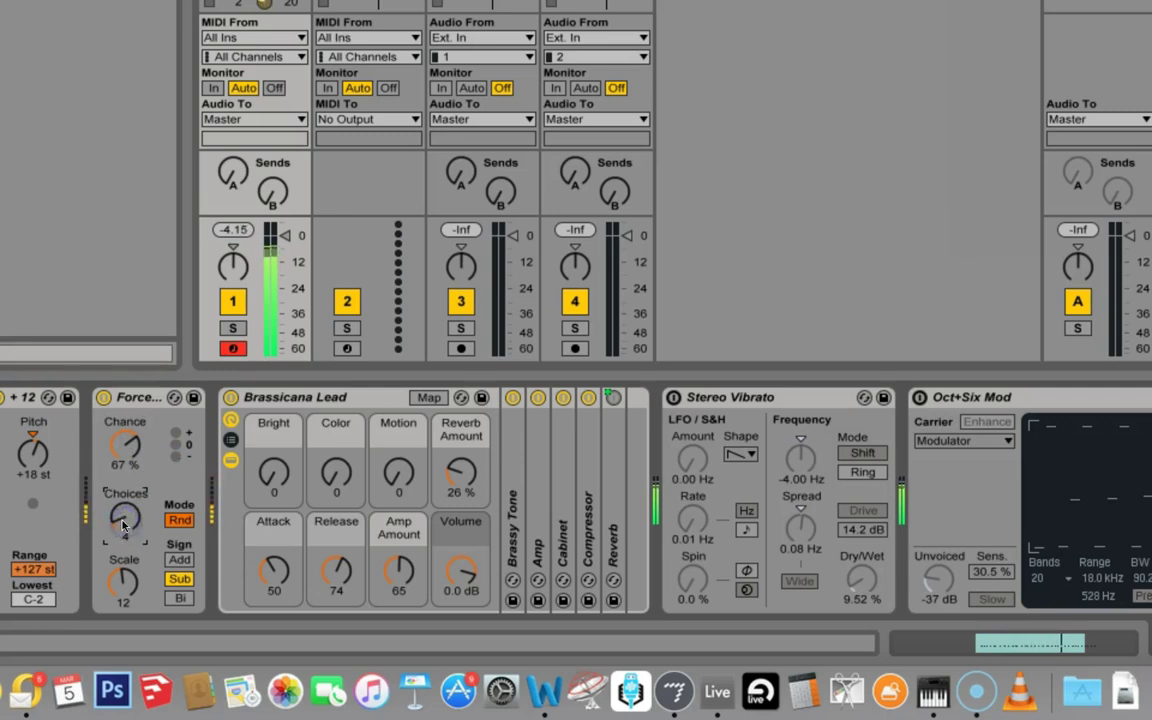
mouse_move(128, 527)
left_mouse_down()
mouse_move(118, 517)
mouse_move(118, 597)
mouse_move(130, 587)
left_mouse_up()
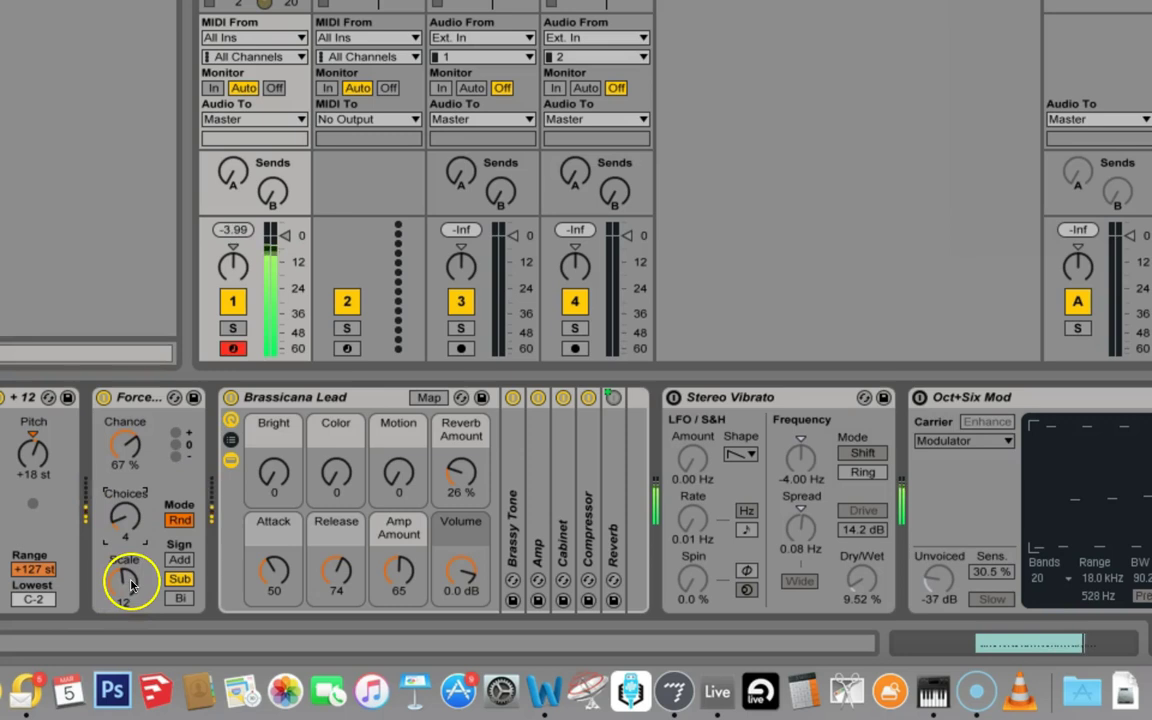
left_click(125, 582)
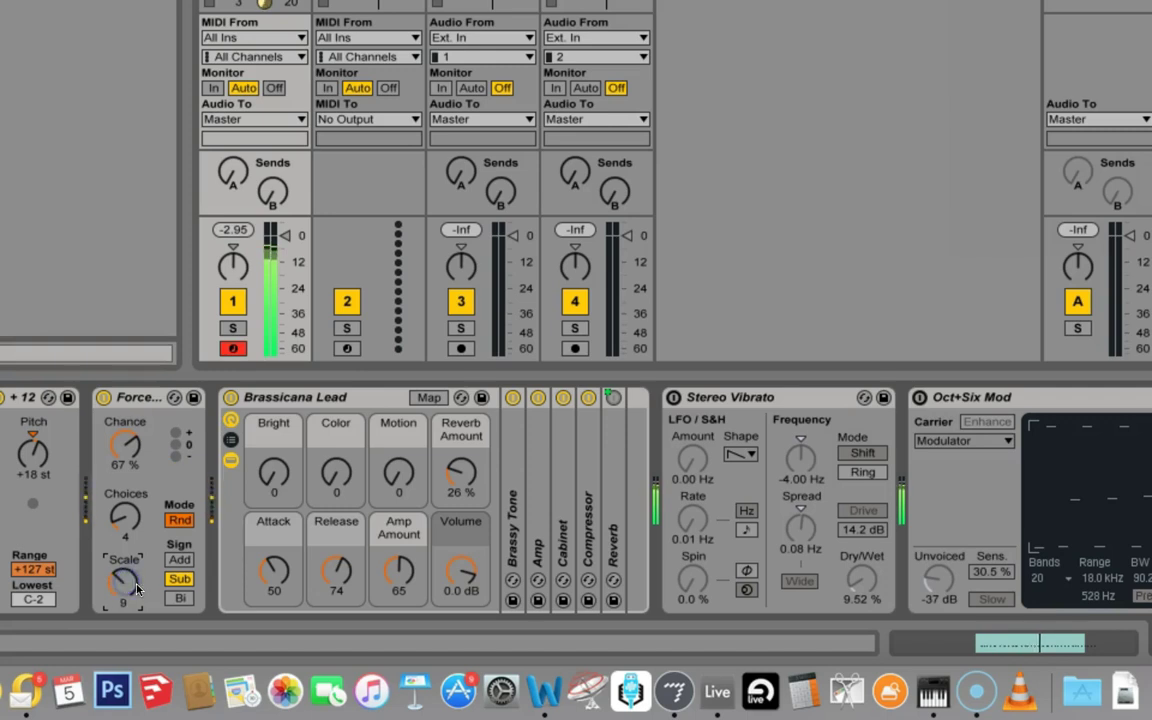
left_click(178, 579)
left_click(181, 599)
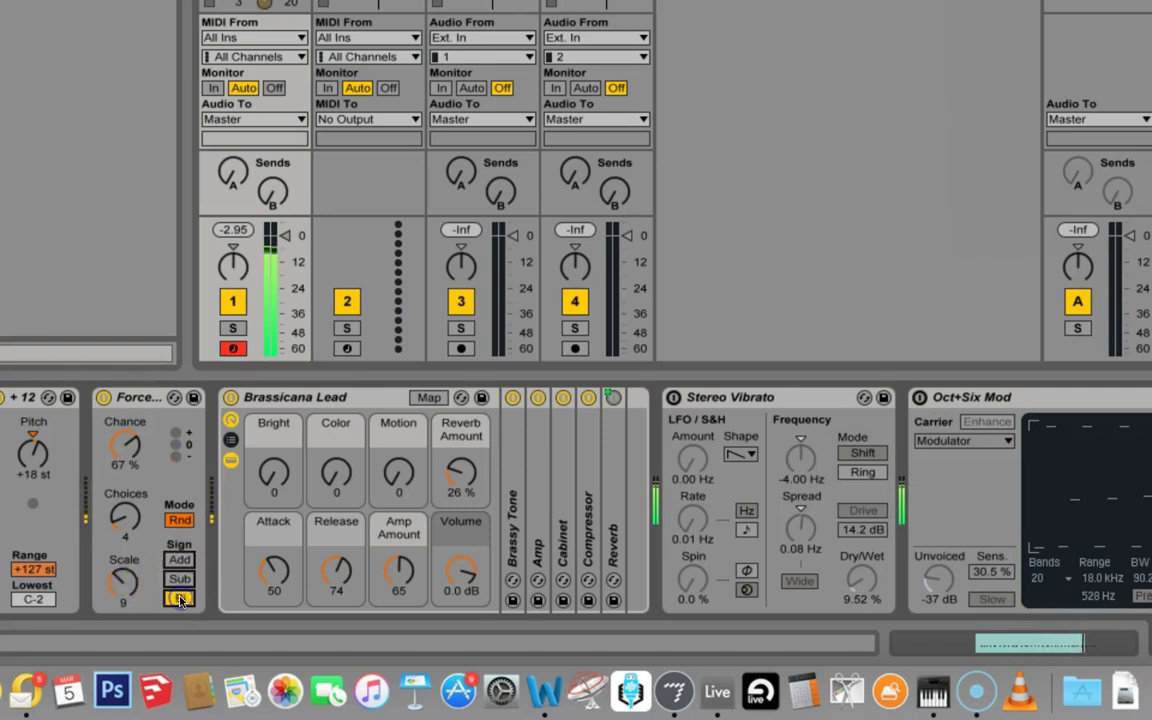
left_click(125, 448)
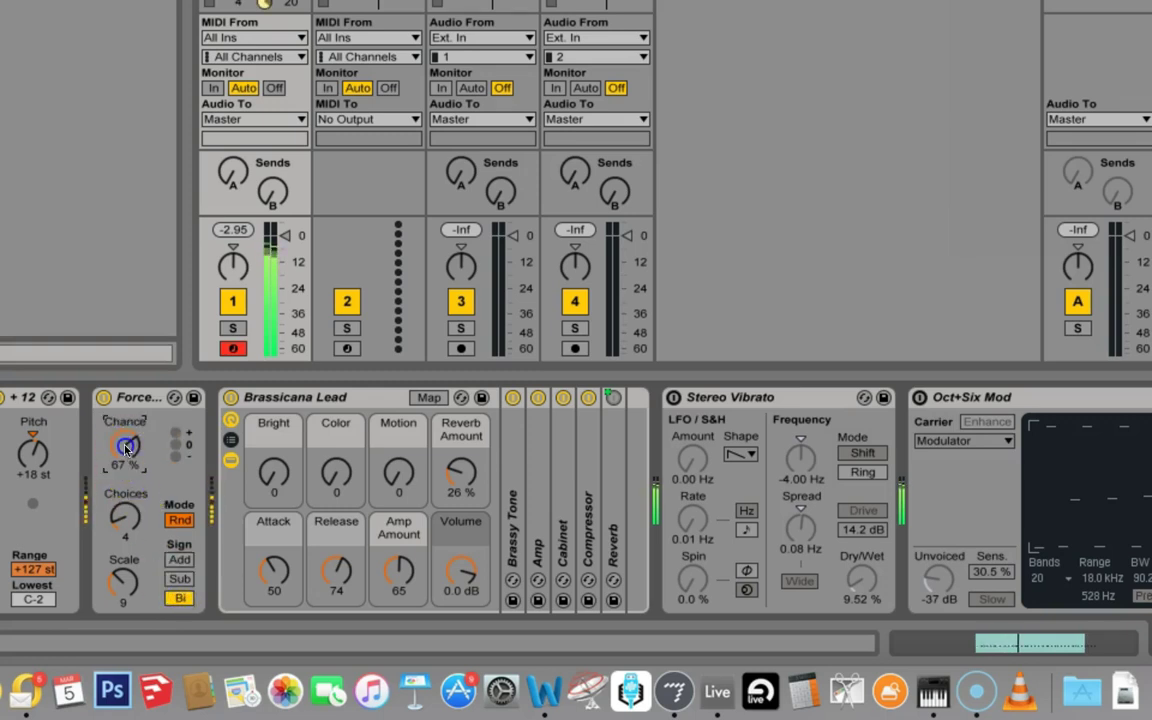
Switch off Forced Jazz and turn the Stereo Vibrato device back on.
left_click(103, 398)
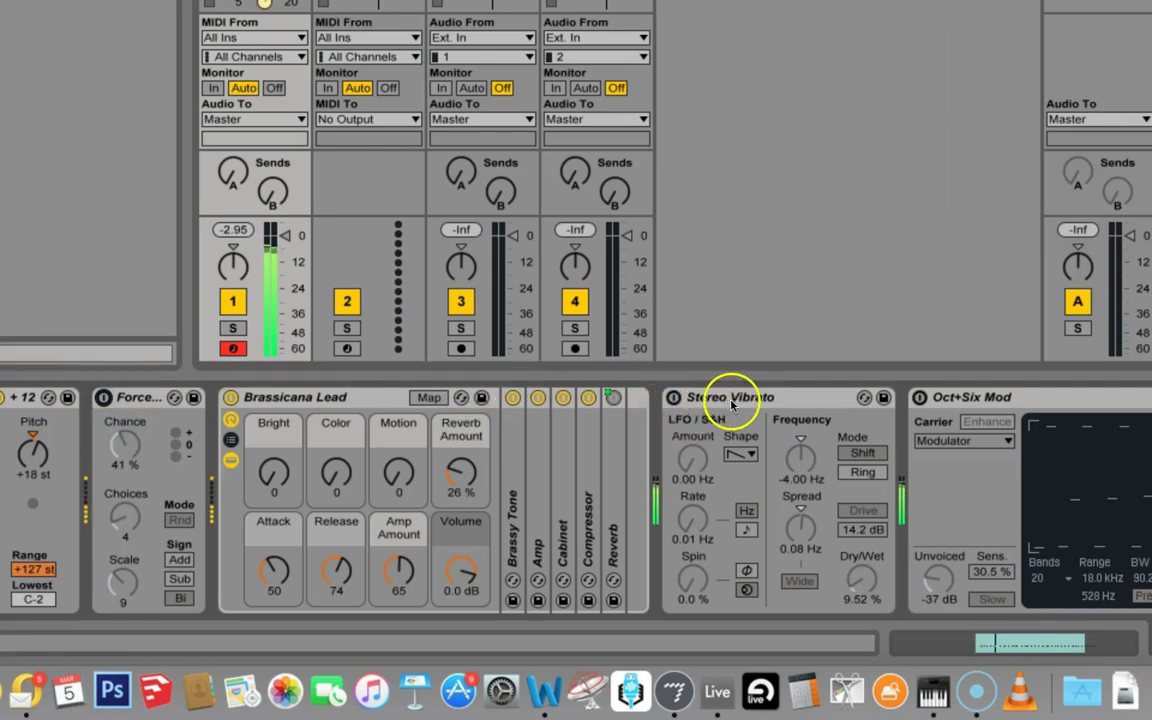
left_click(674, 398)
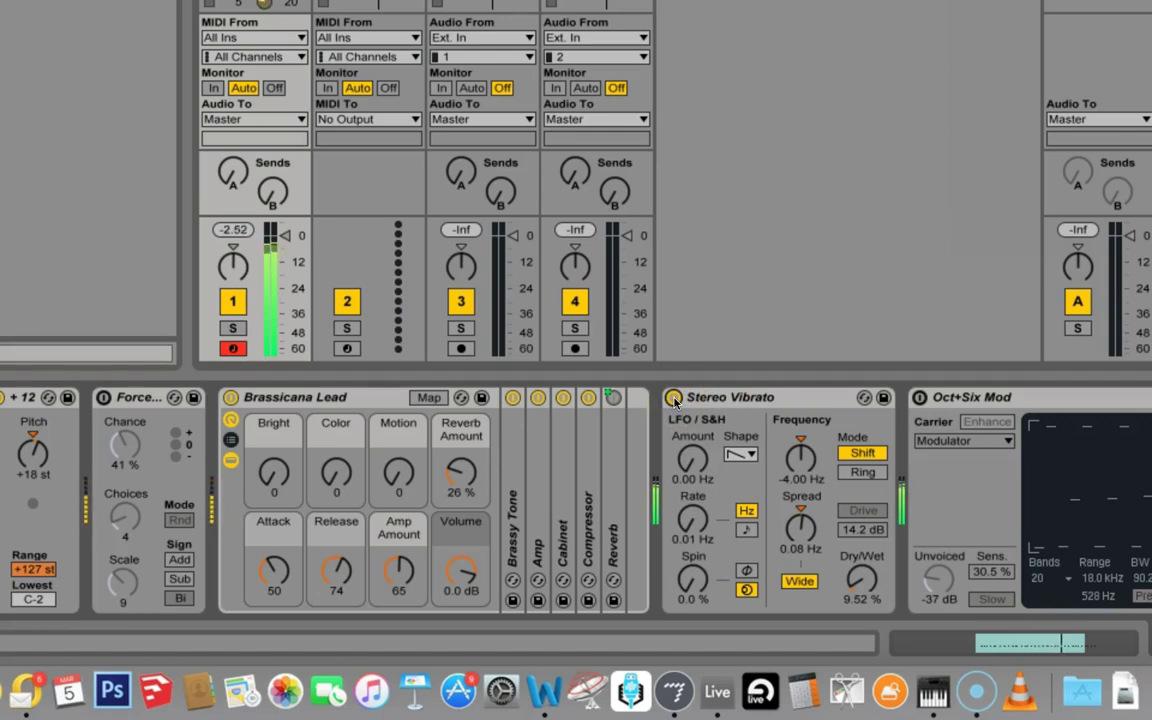
left_click(694, 399)
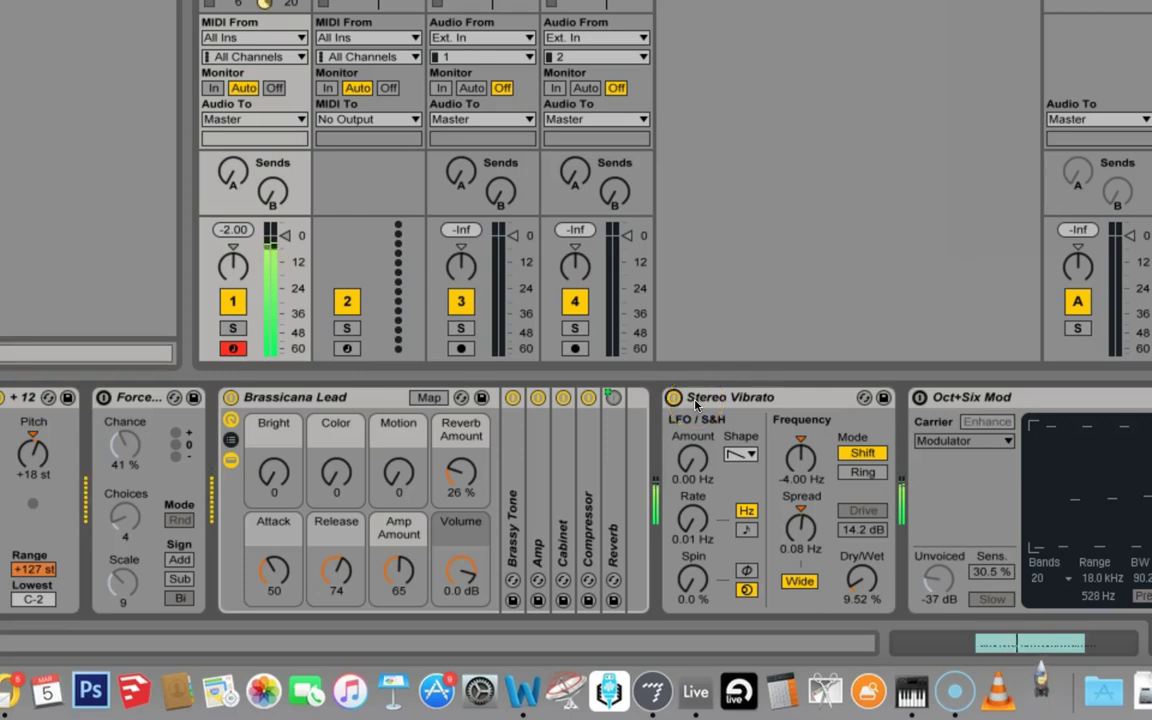
Set the vibrato LFO Amount to 257 Hz and Frequency to 0.00 Hz.
left_click(692, 460)
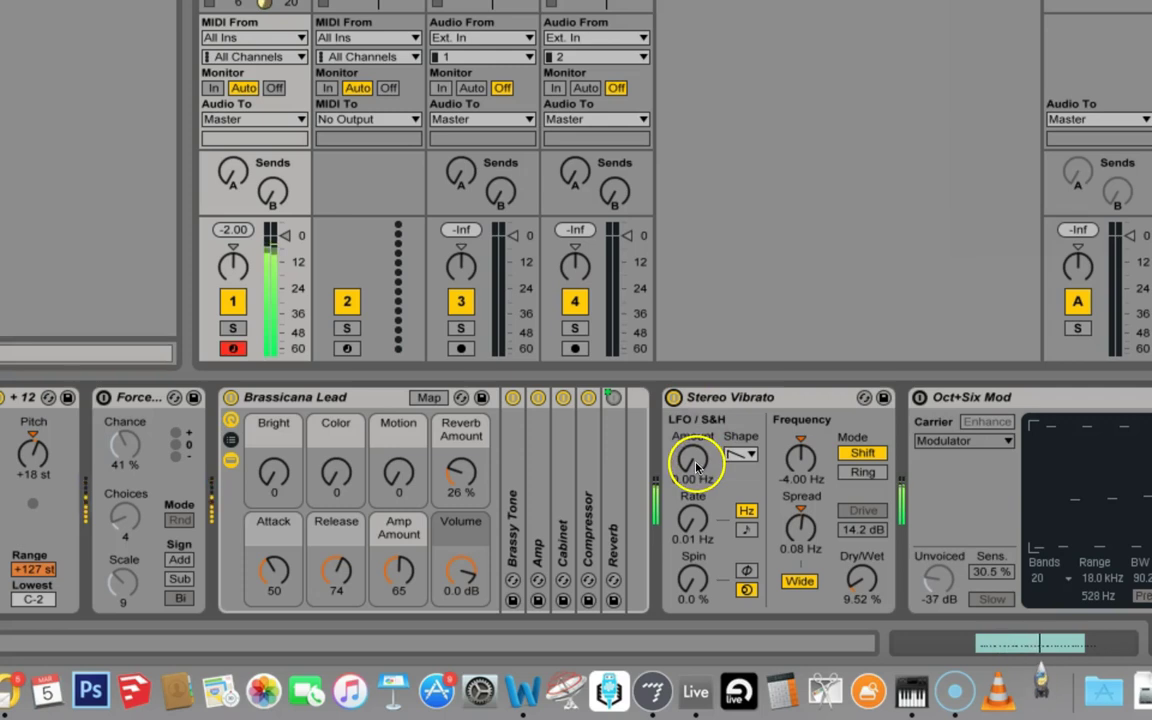
left_click(692, 462)
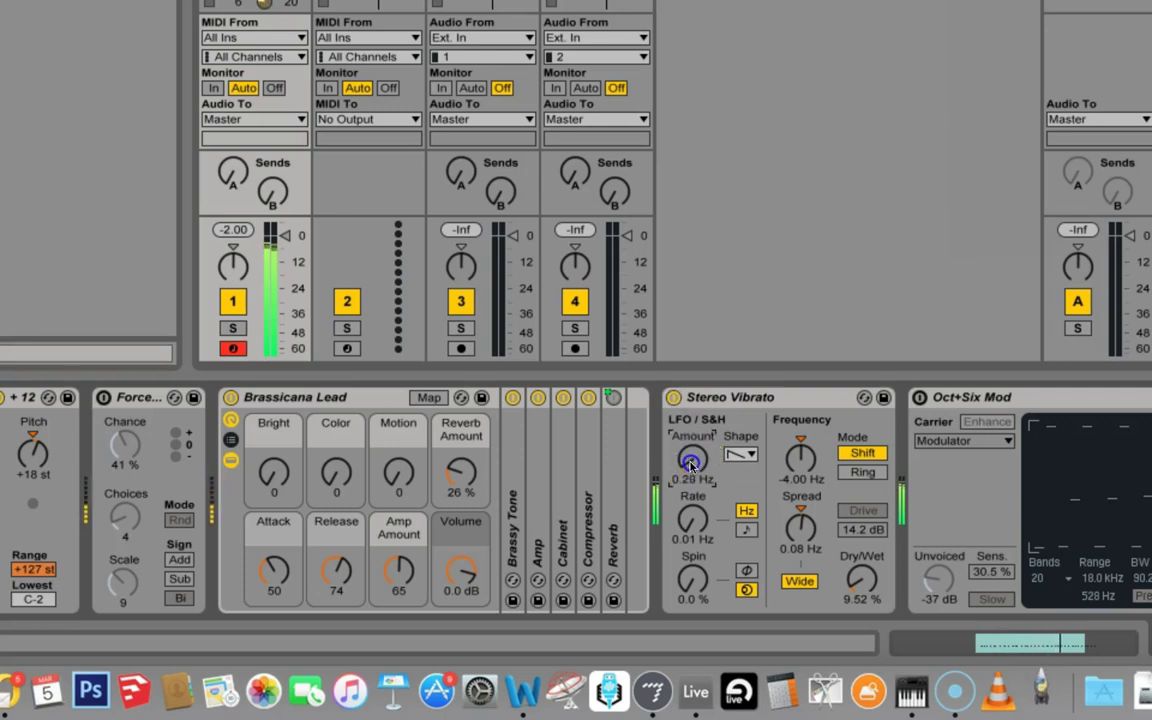
left_click_drag(692, 462, 692, 468)
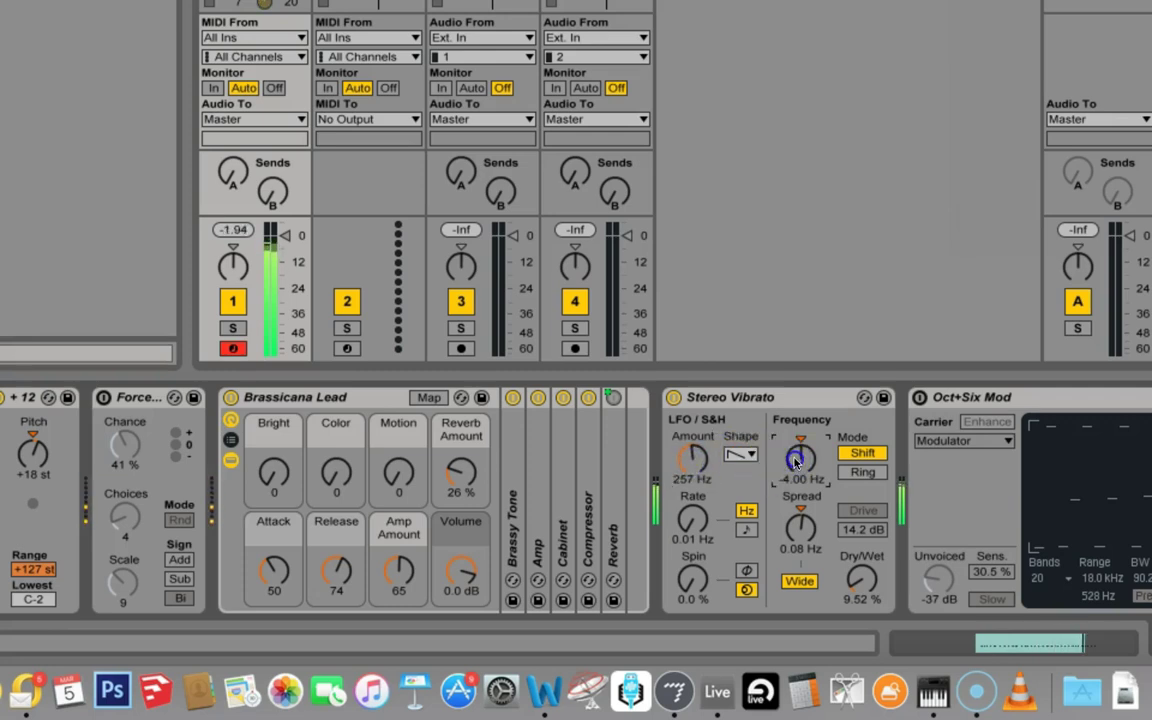
scroll(796, 461, "up", 10)
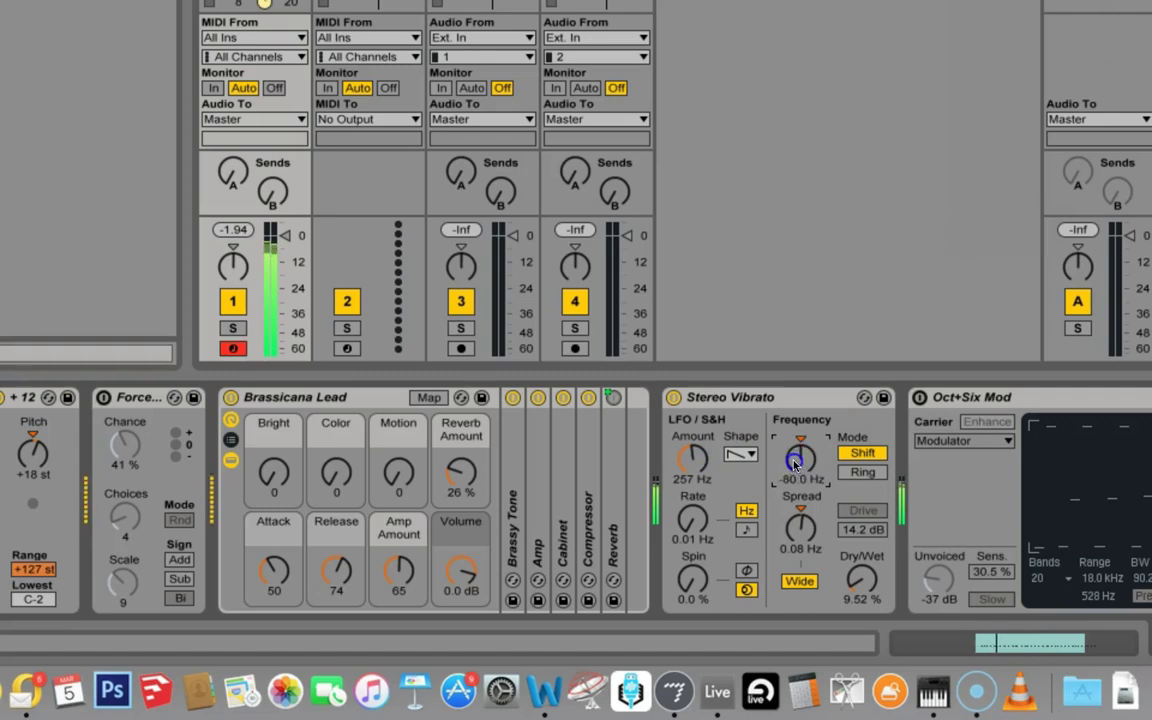
scroll(796, 462, "down", 10)
Switch Stereo Vibrato off and turn on the Oct+Six Mod effect.
scroll(800, 462, "down", 5)
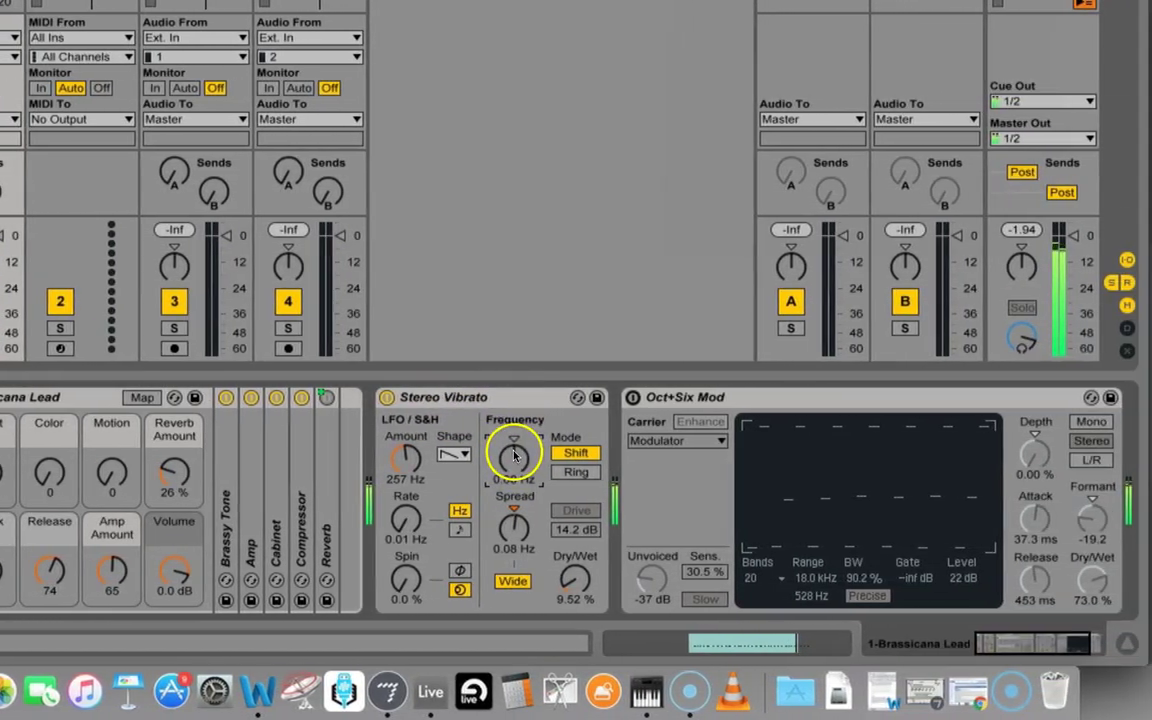
left_click(386, 397)
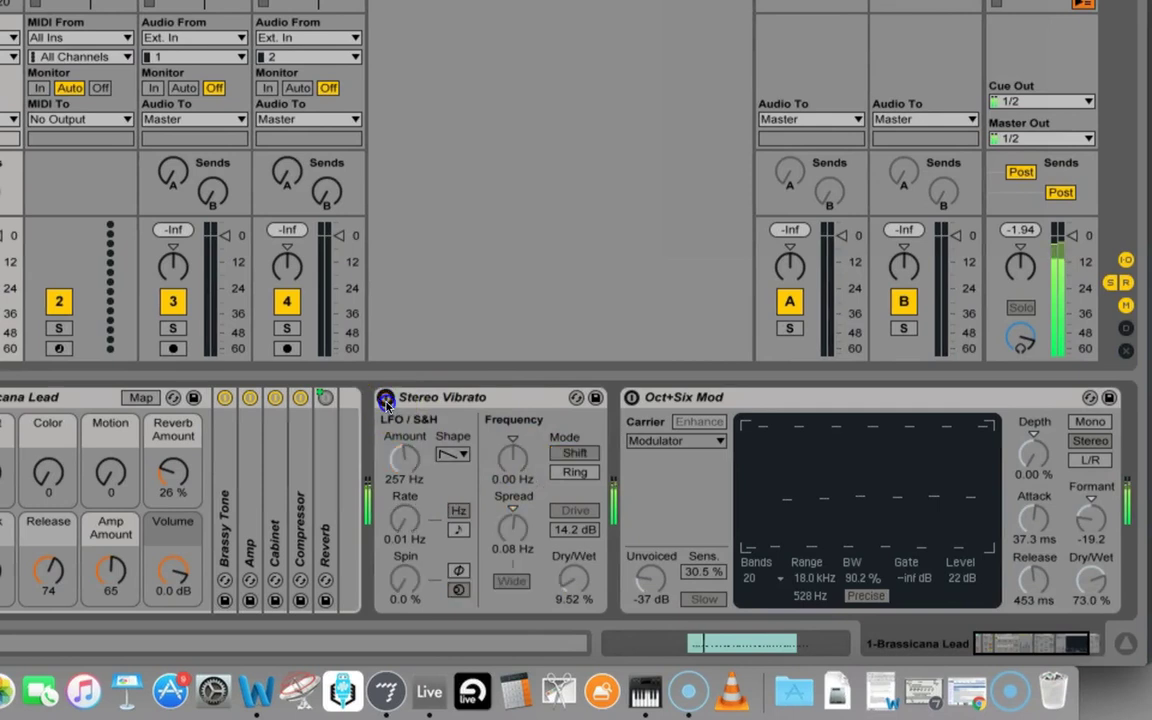
scroll(734, 400, "down", 3)
left_click(687, 405)
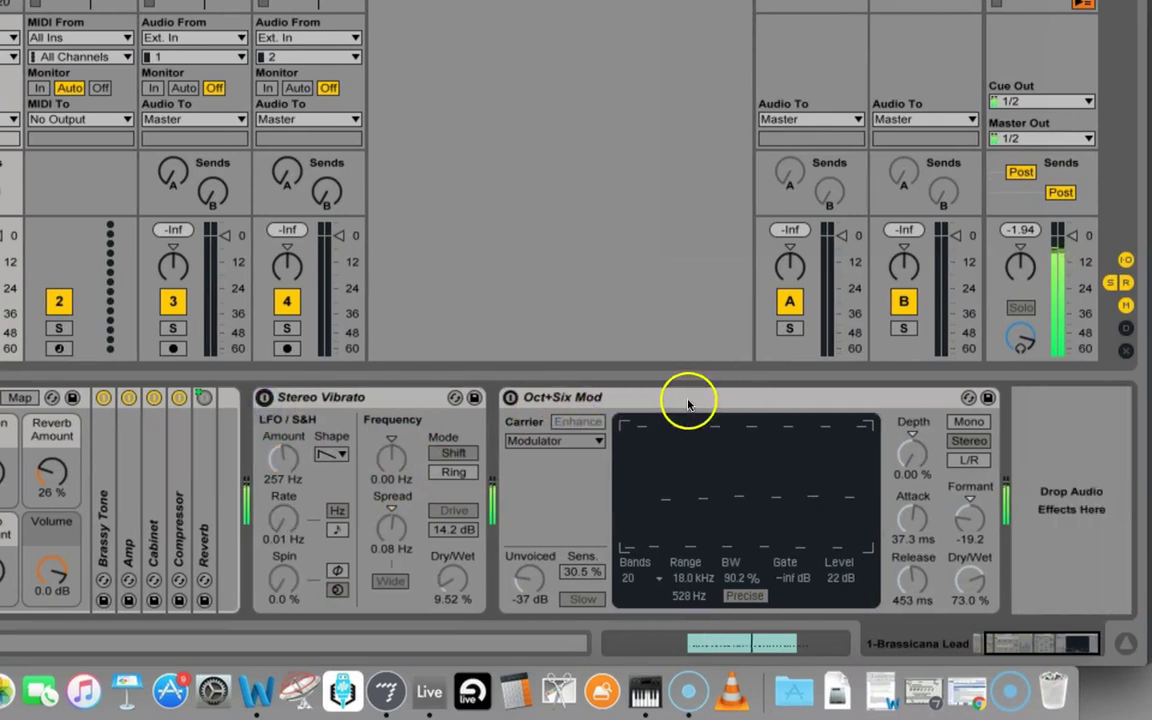
left_click(688, 400)
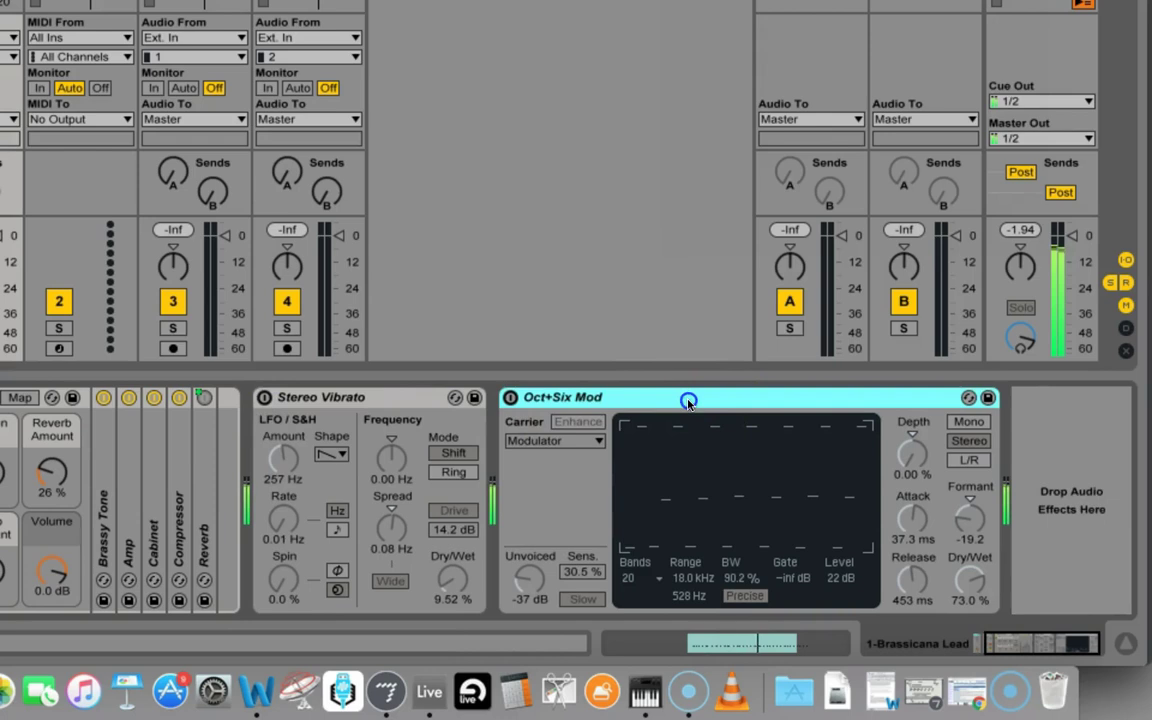
left_click(510, 398)
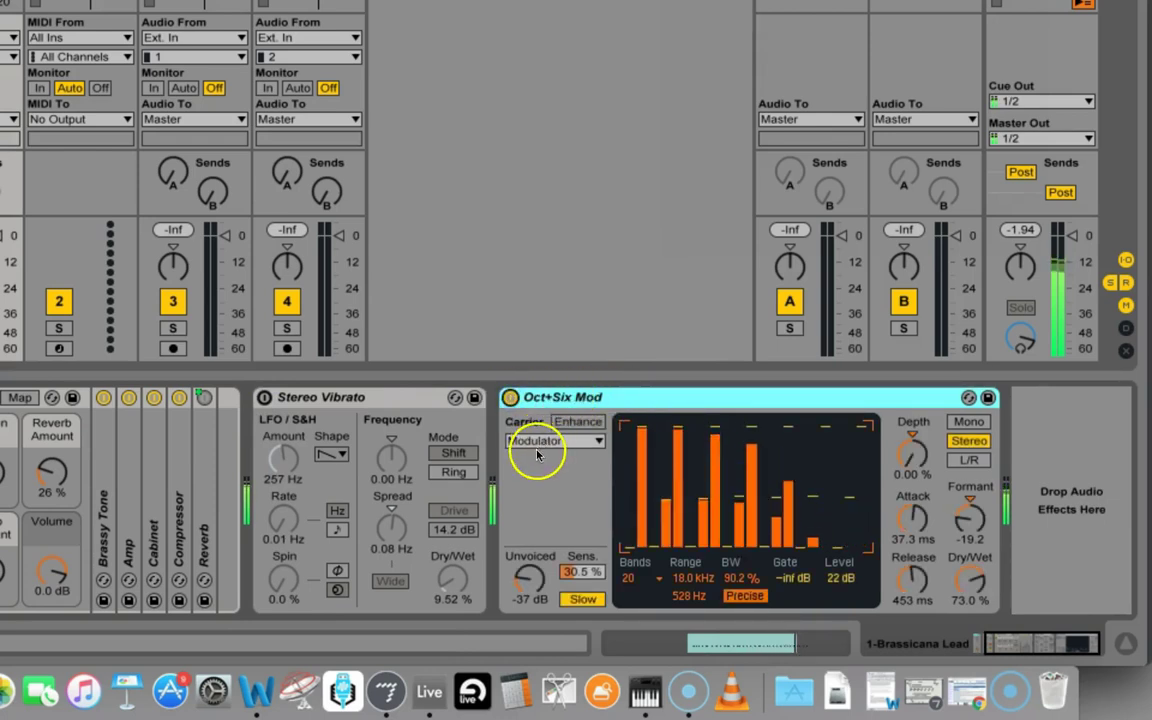
Set Oct+Six Mod Unvoiced to -29 dB, Depth to 28% and Formant to -13.6.
left_click_drag(535, 586, 533, 586)
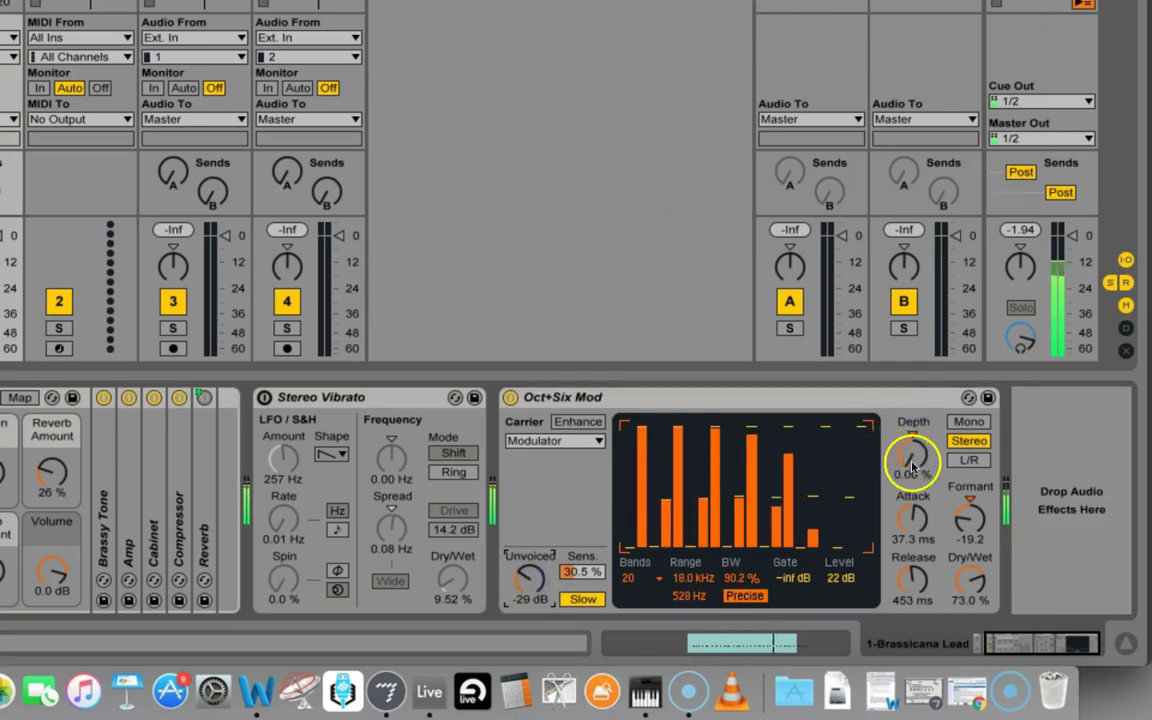
left_click_drag(912, 462, 912, 458)
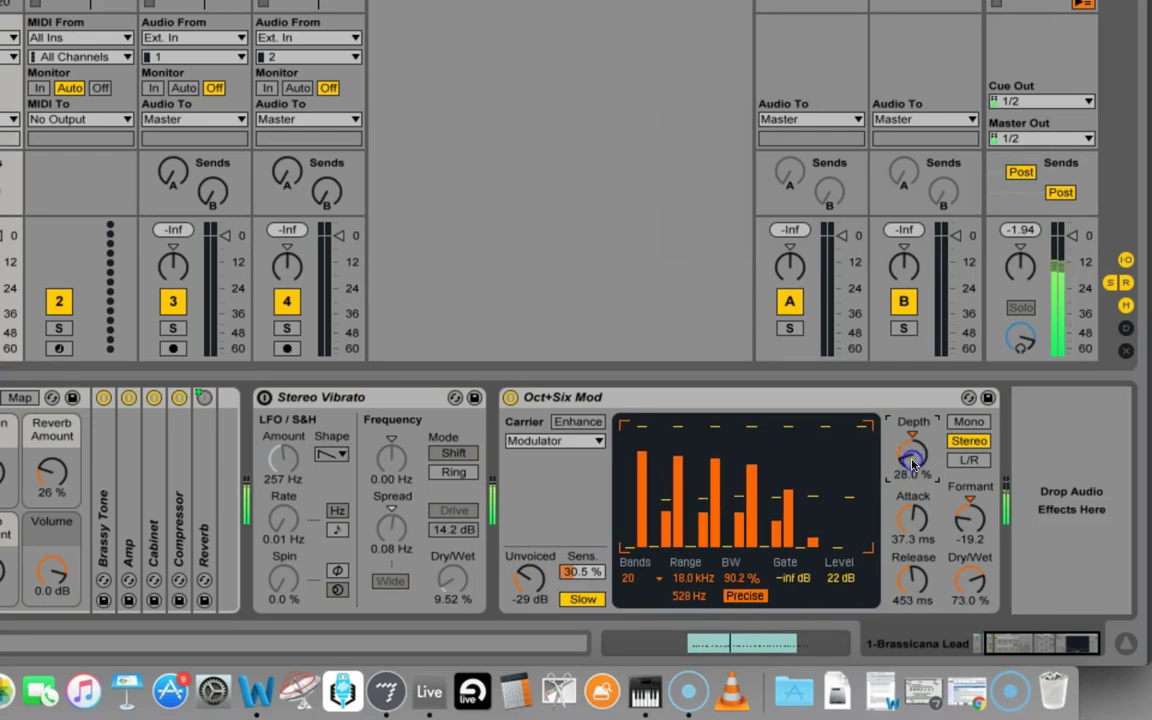
left_click_drag(912, 462, 912, 462)
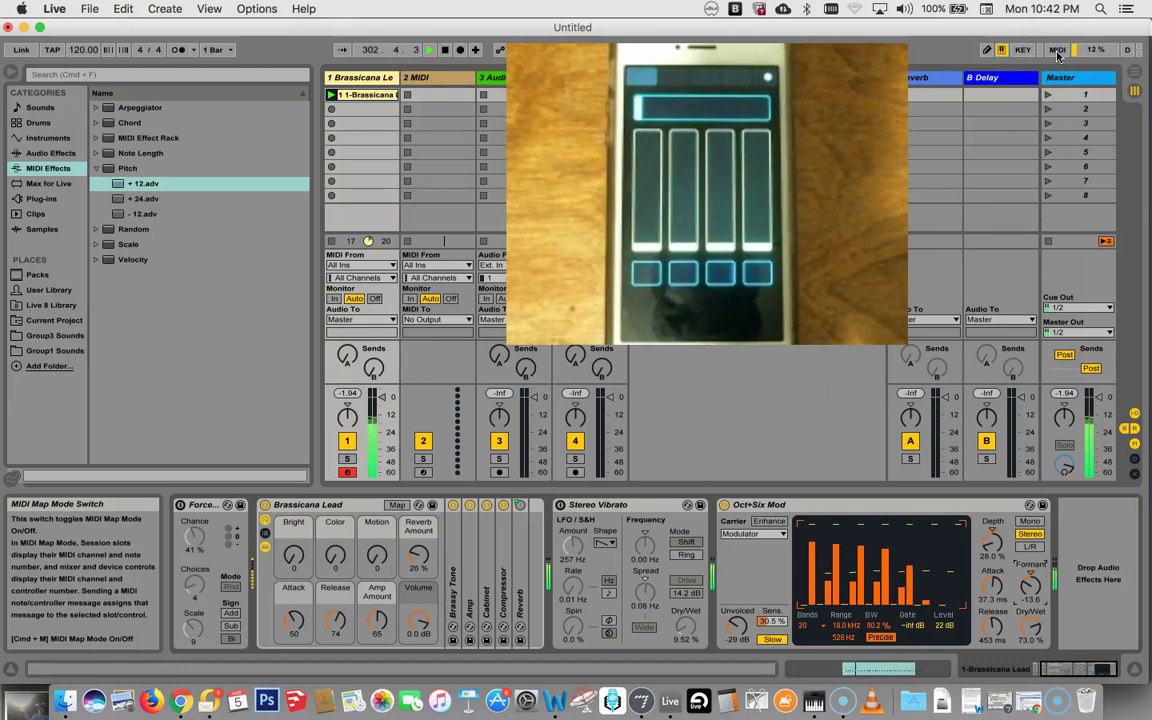
Enable MIDI Map Mode and assign track 1's volume to the phone's horizontal fader (1/4).
left_click(1057, 53)
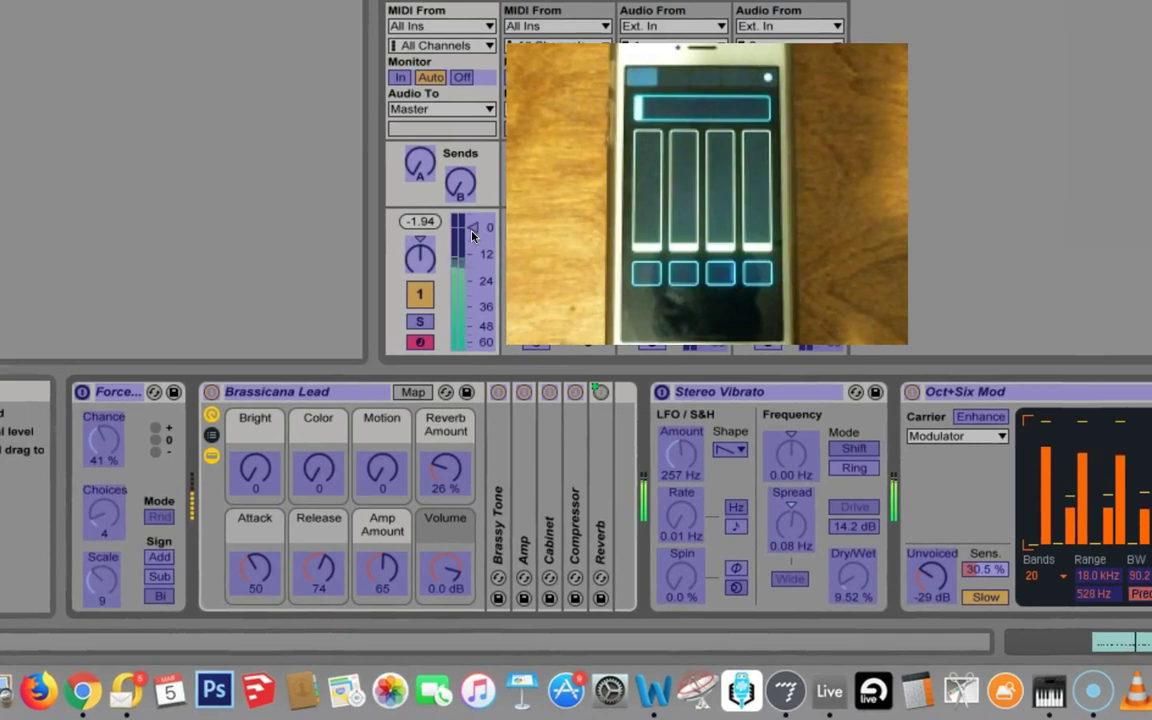
left_click(458, 239)
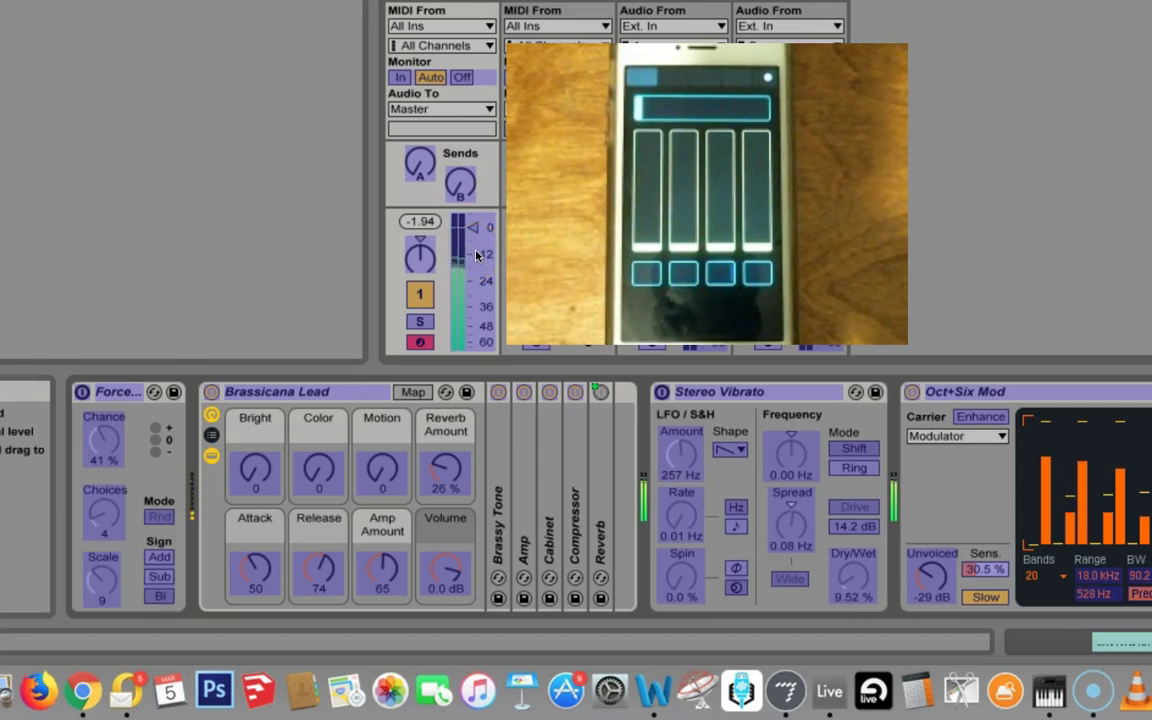
left_click(476, 220)
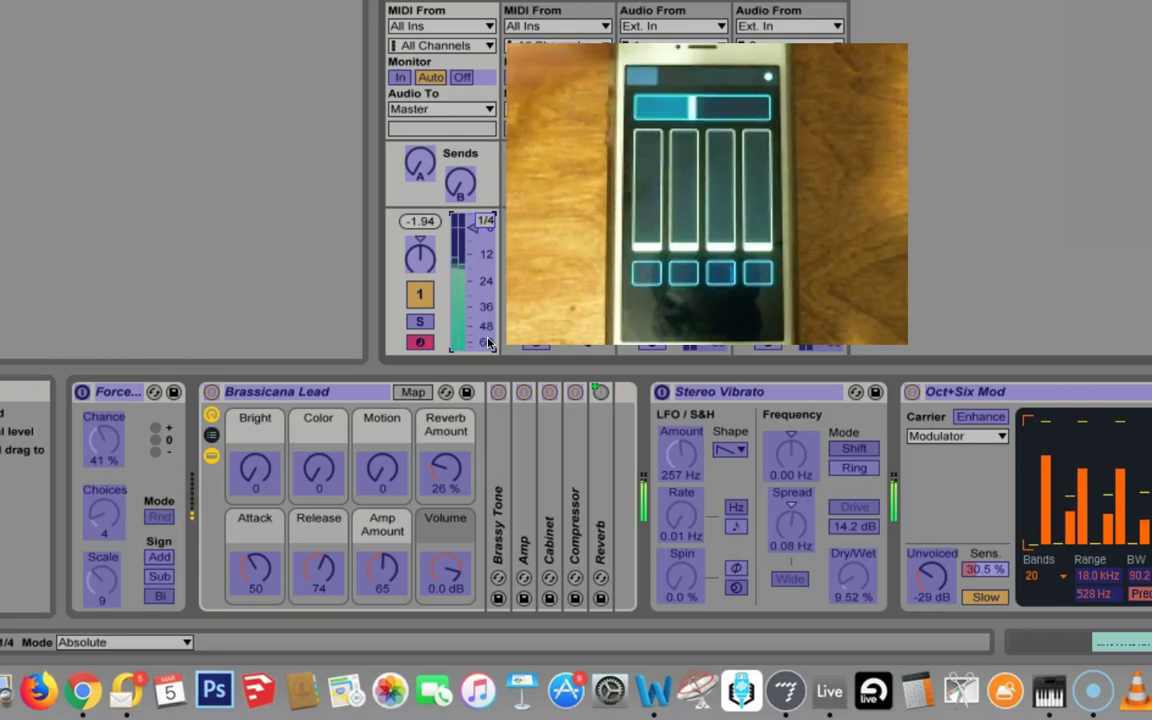
left_click(490, 275)
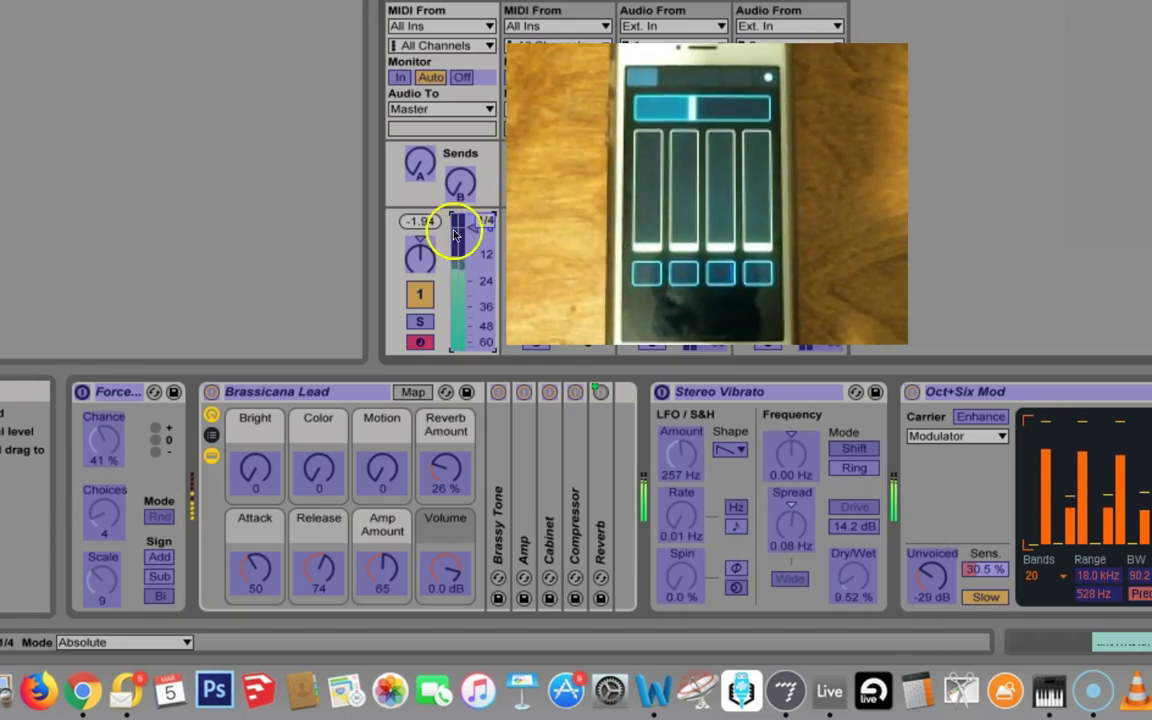
Map Force's on/off switch, Chance knob and Motion macro to phone controls.
left_click(82, 394)
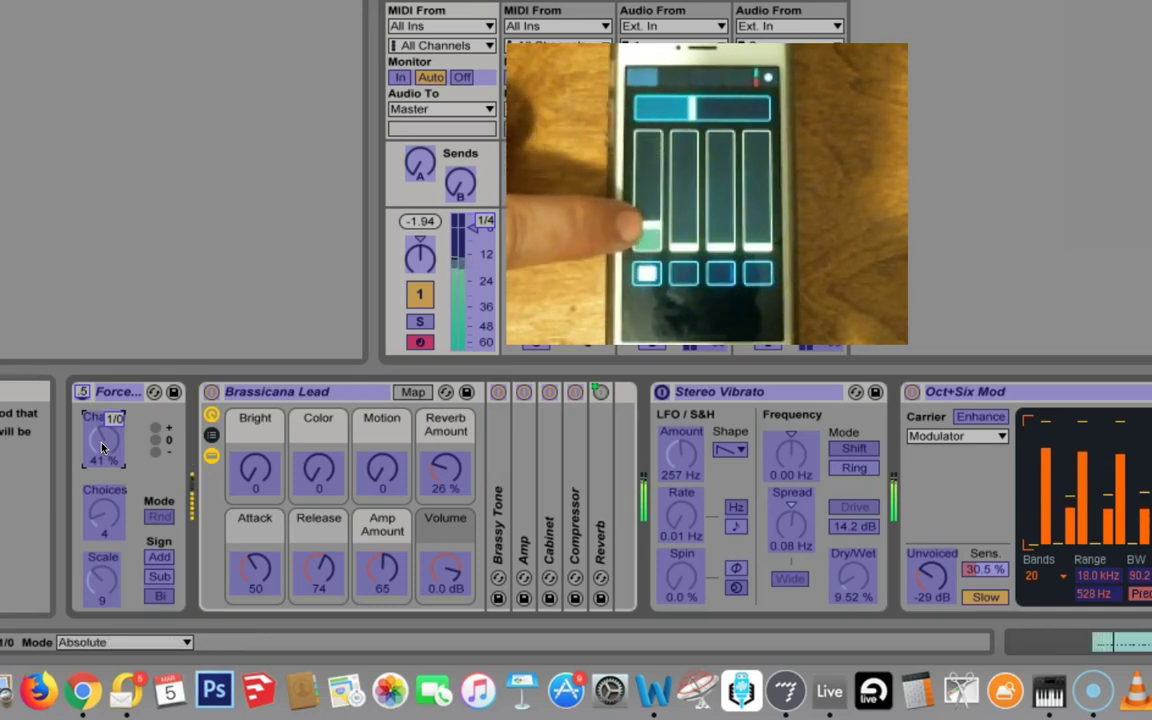
left_click(101, 444)
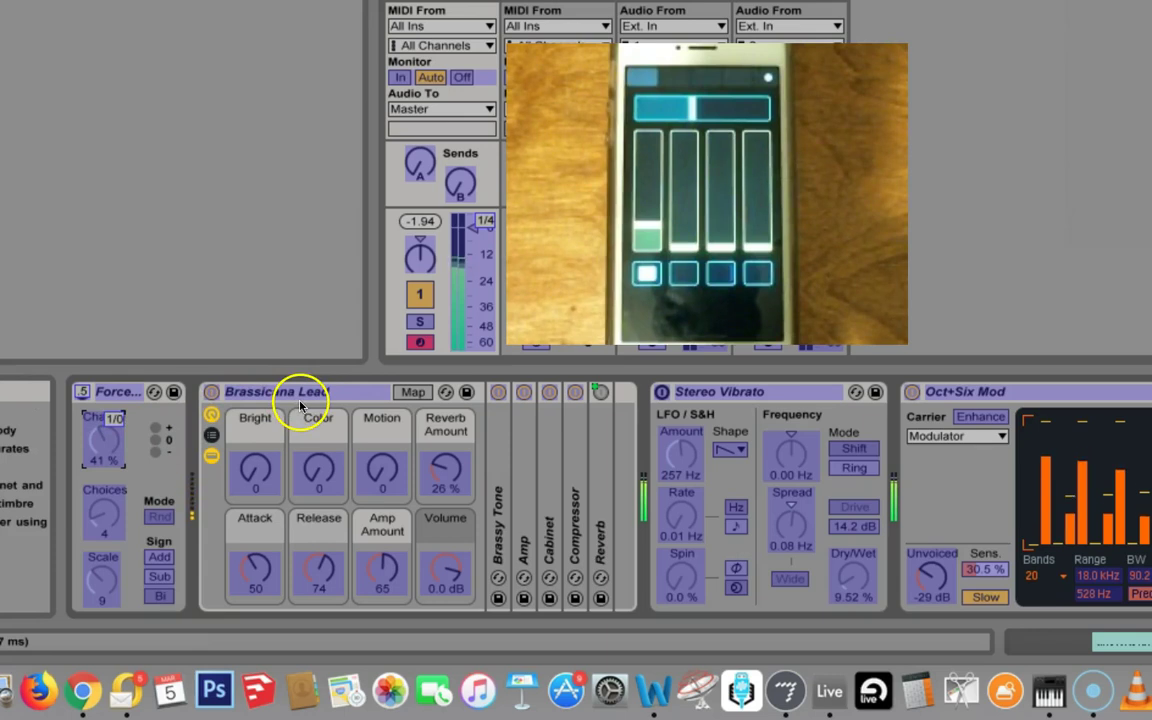
left_click(378, 465)
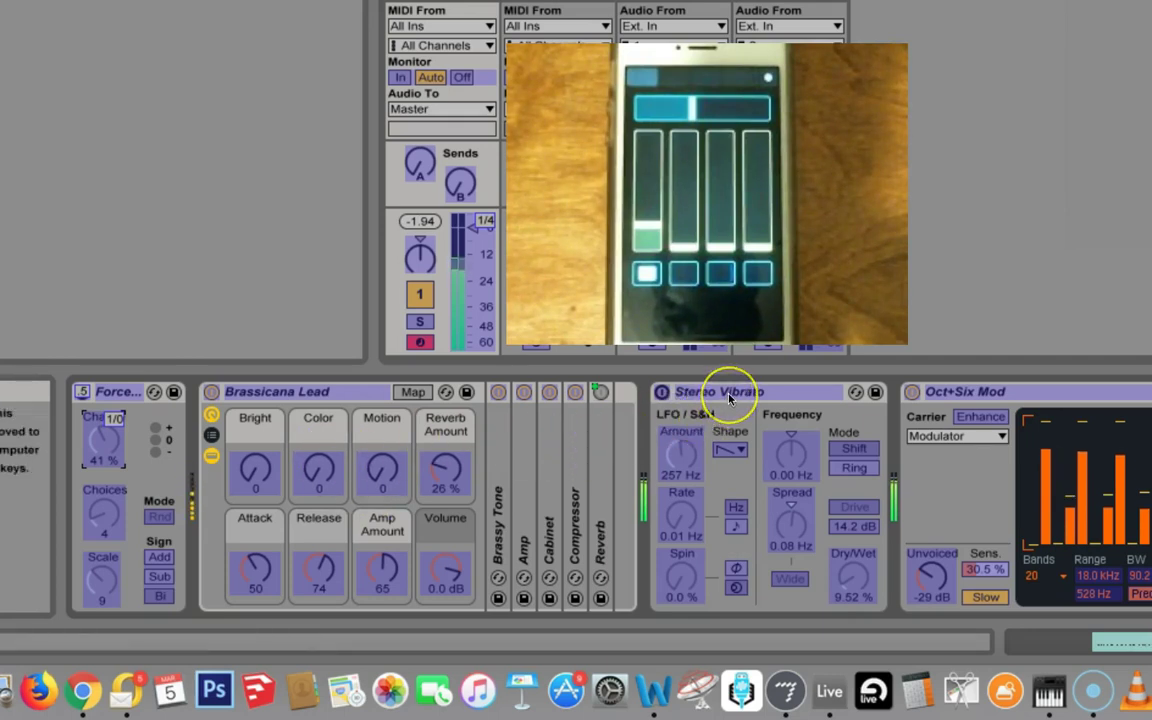
Map Stereo Vibrato's power and Frequency, plus Oct+Six Mod's power, Formant and Depth, to phone controls.
left_click(661, 393)
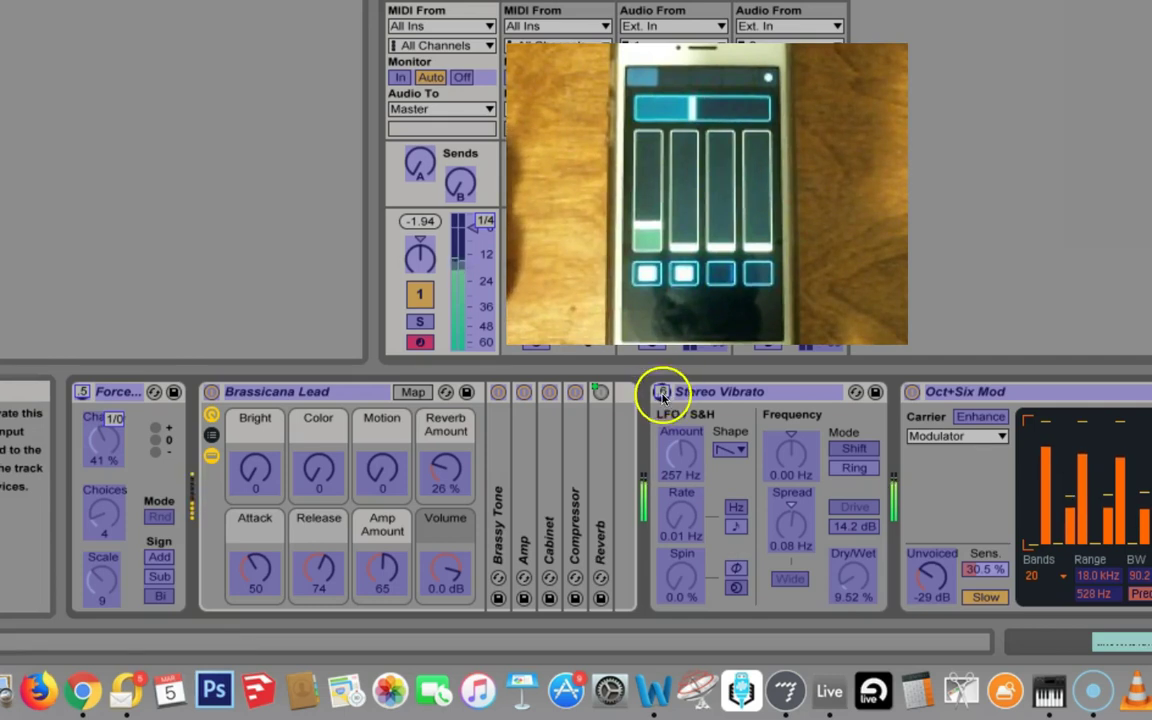
left_click(793, 456)
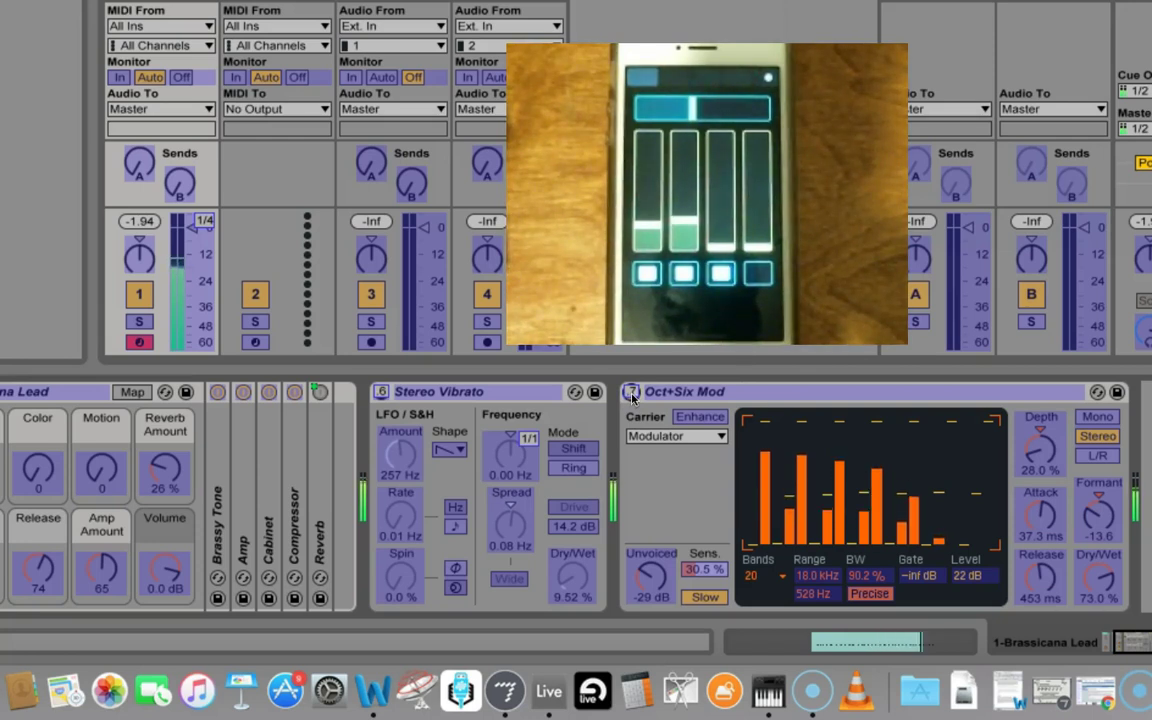
left_click(631, 392)
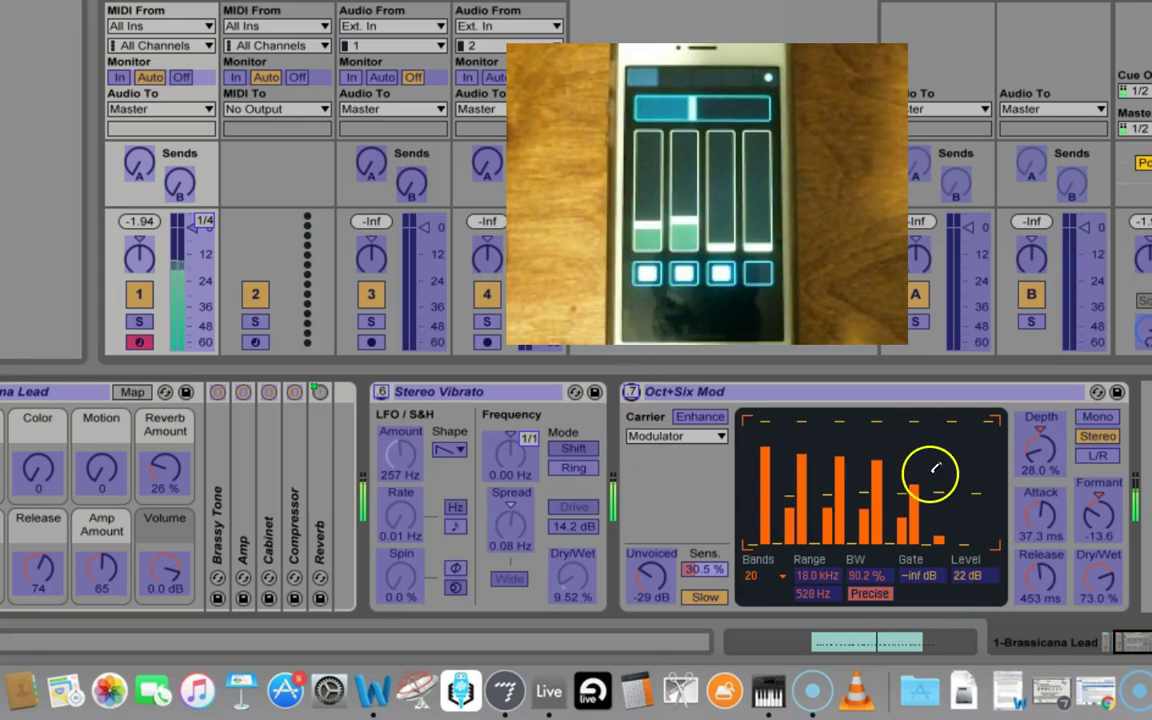
left_click(1096, 518)
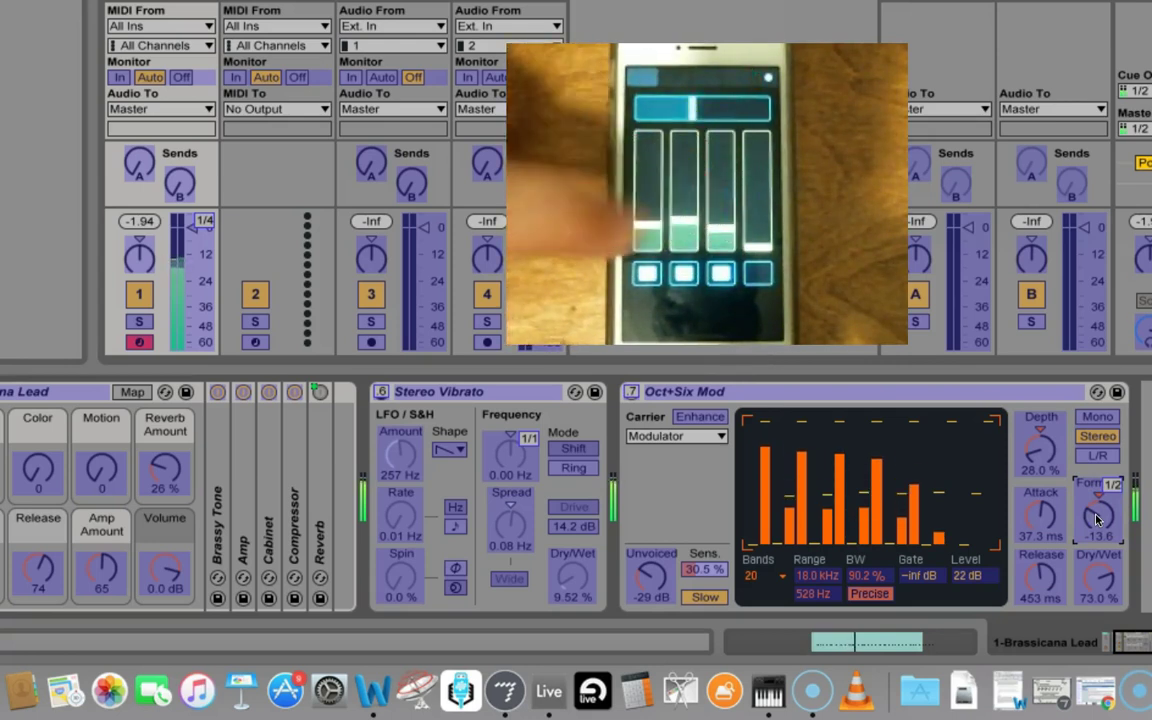
left_click(1040, 443)
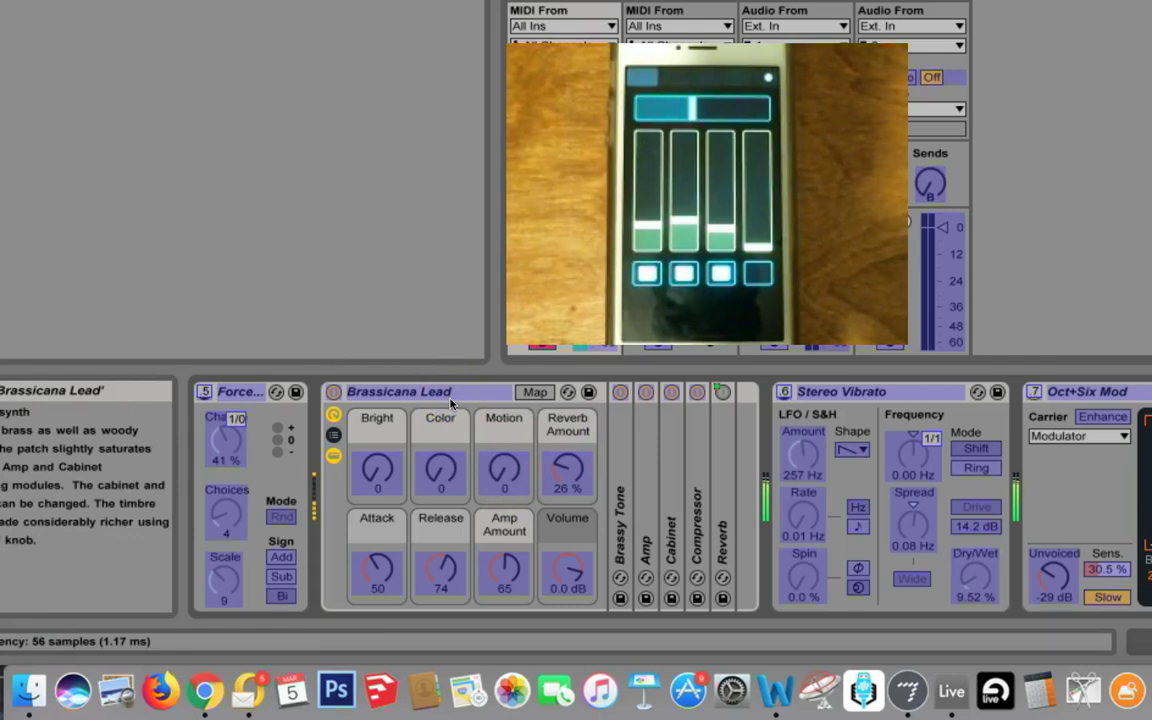
Set the Reverb input filter to 1.04 kHz with width 5.46, then select Reverb for mapping.
left_click(594, 478)
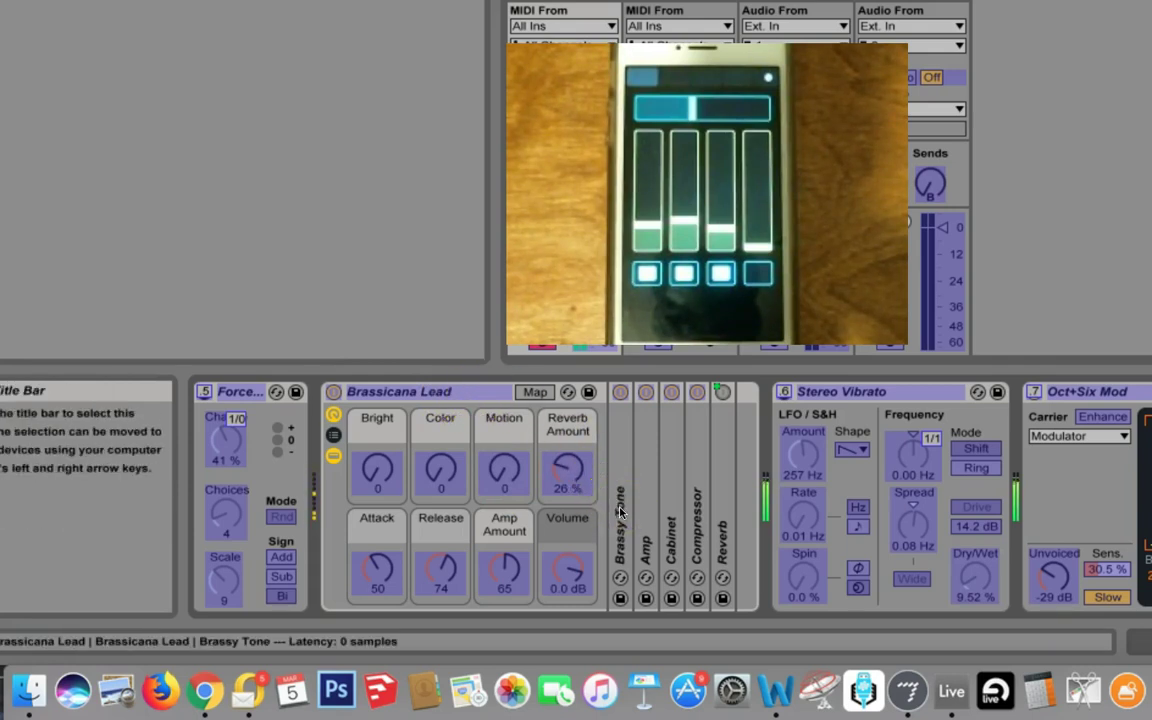
mouse_move(620, 515)
left_mouse_down()
mouse_move(656, 509)
mouse_move(653, 540)
mouse_move(694, 540)
mouse_move(643, 545)
mouse_move(724, 540)
mouse_move(725, 530)
left_mouse_up()
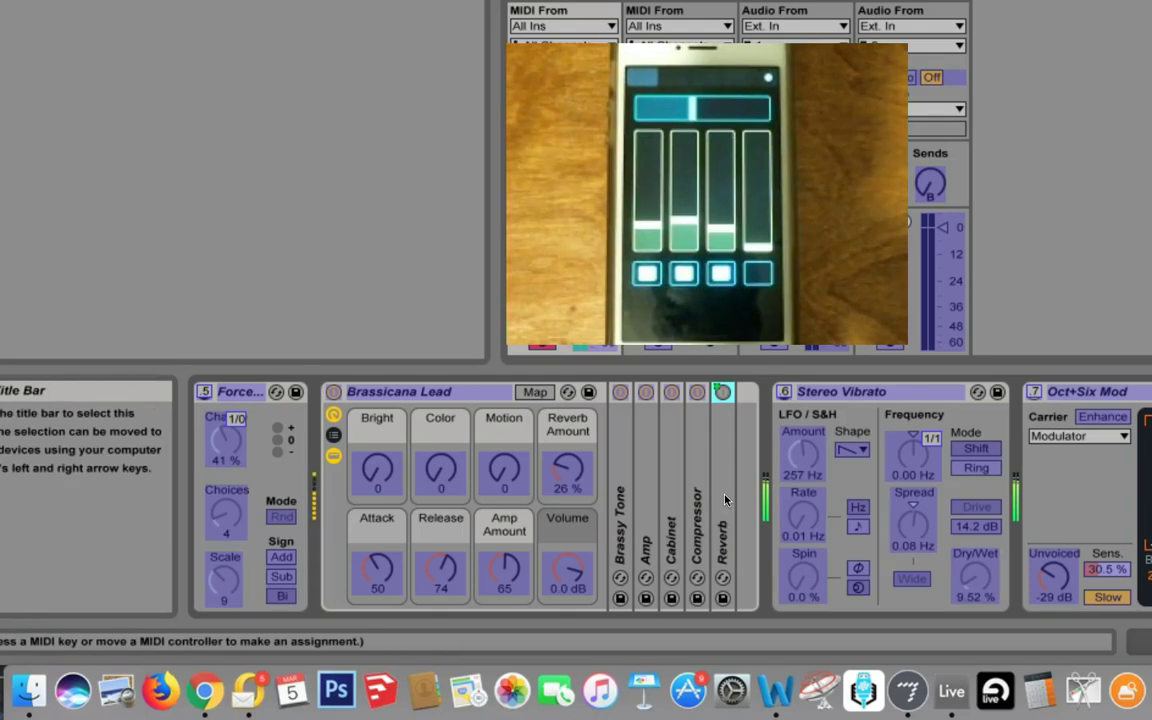
left_click(725, 500)
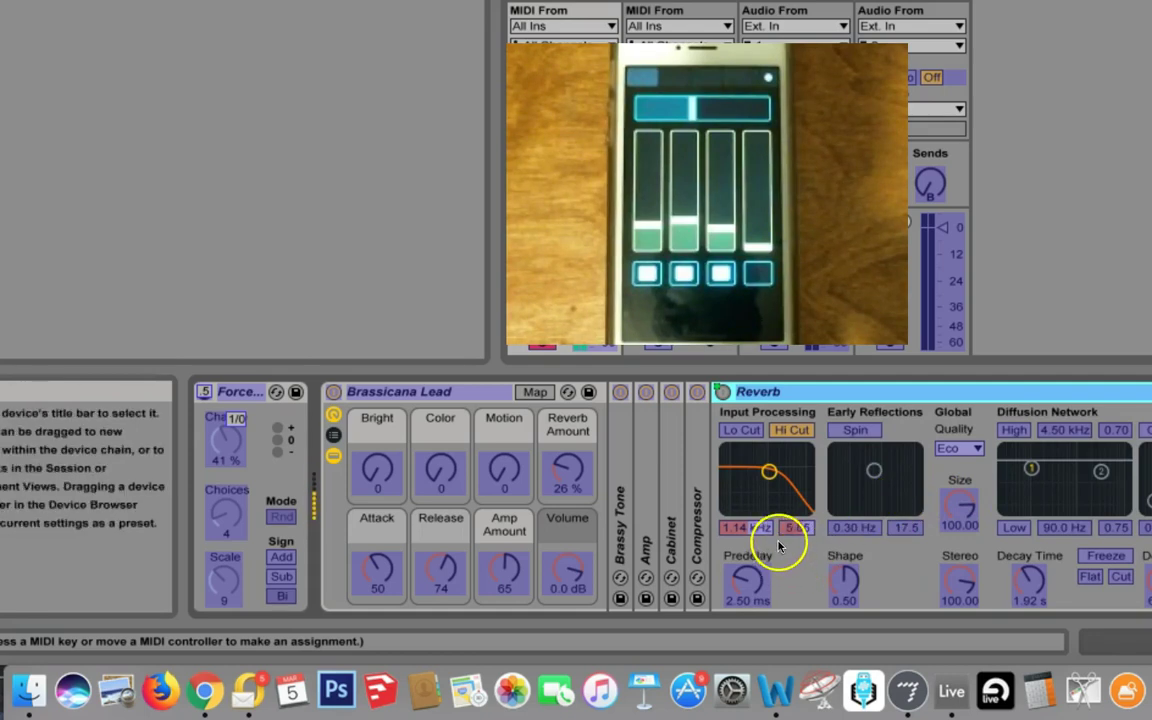
left_click(768, 474)
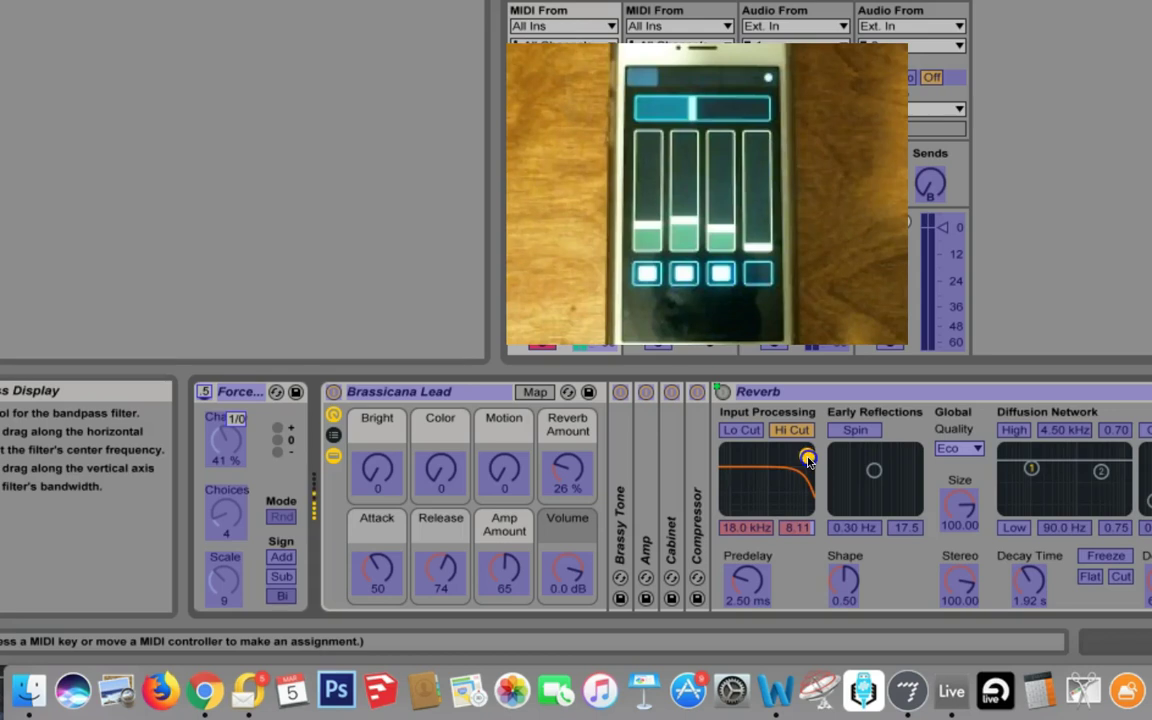
left_click_drag(808, 459, 767, 470)
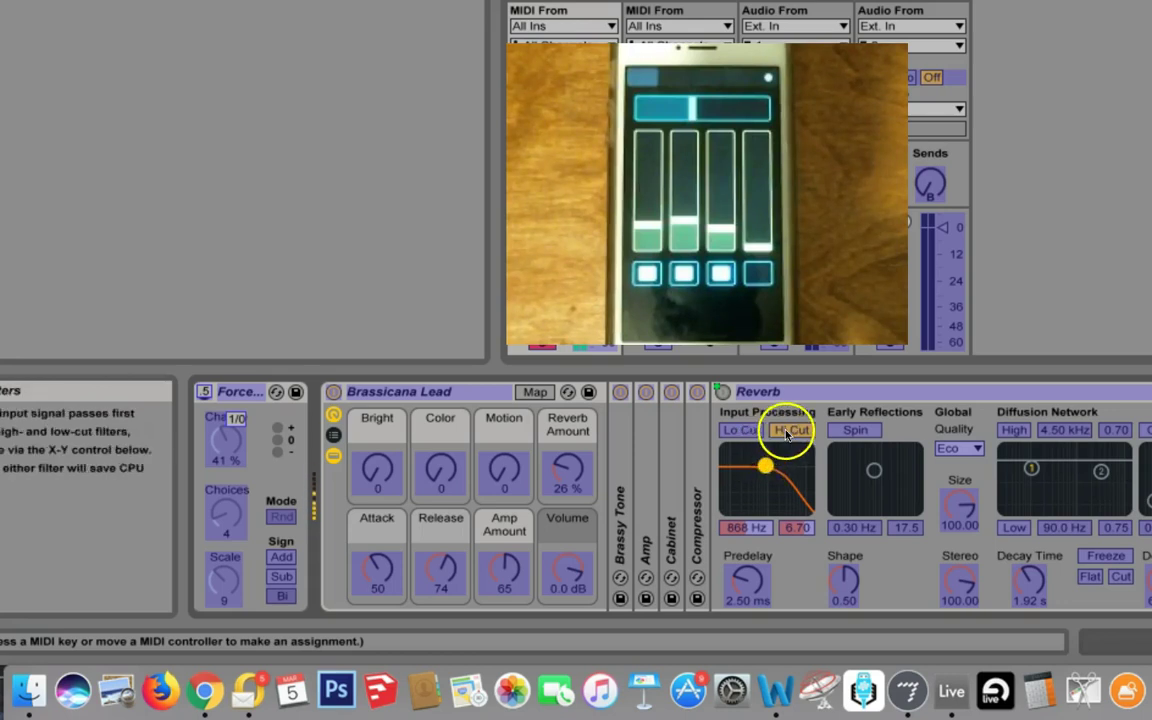
left_click_drag(765, 465, 766, 477)
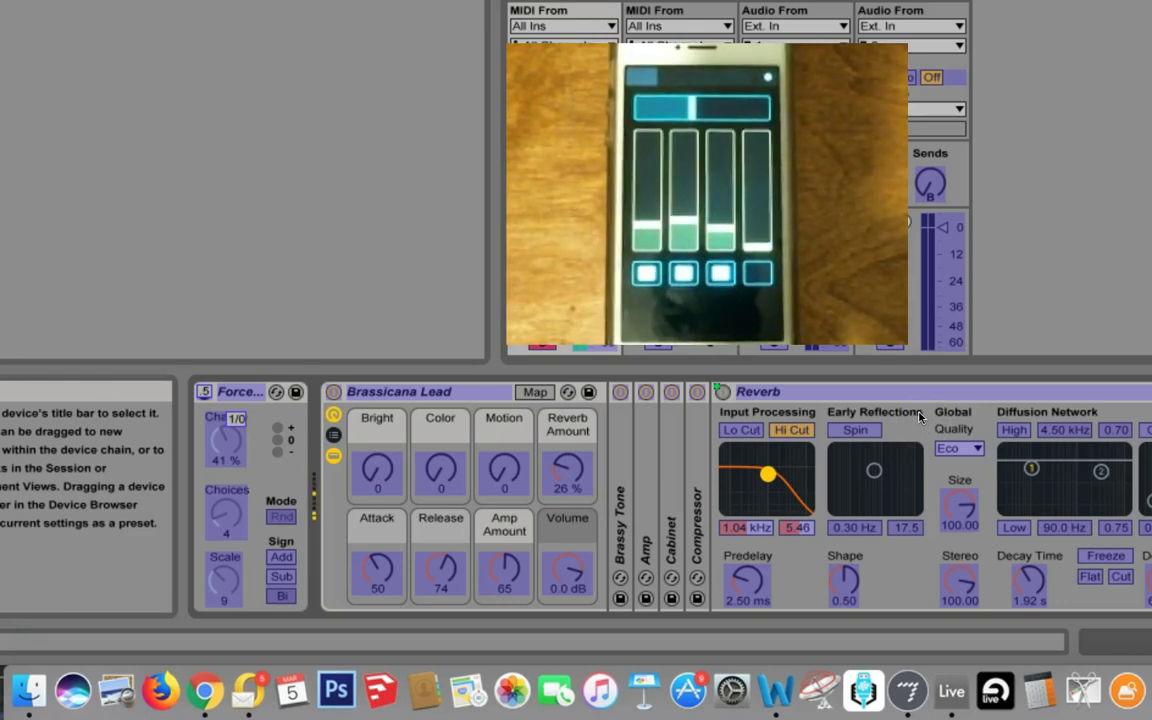
left_click(860, 396)
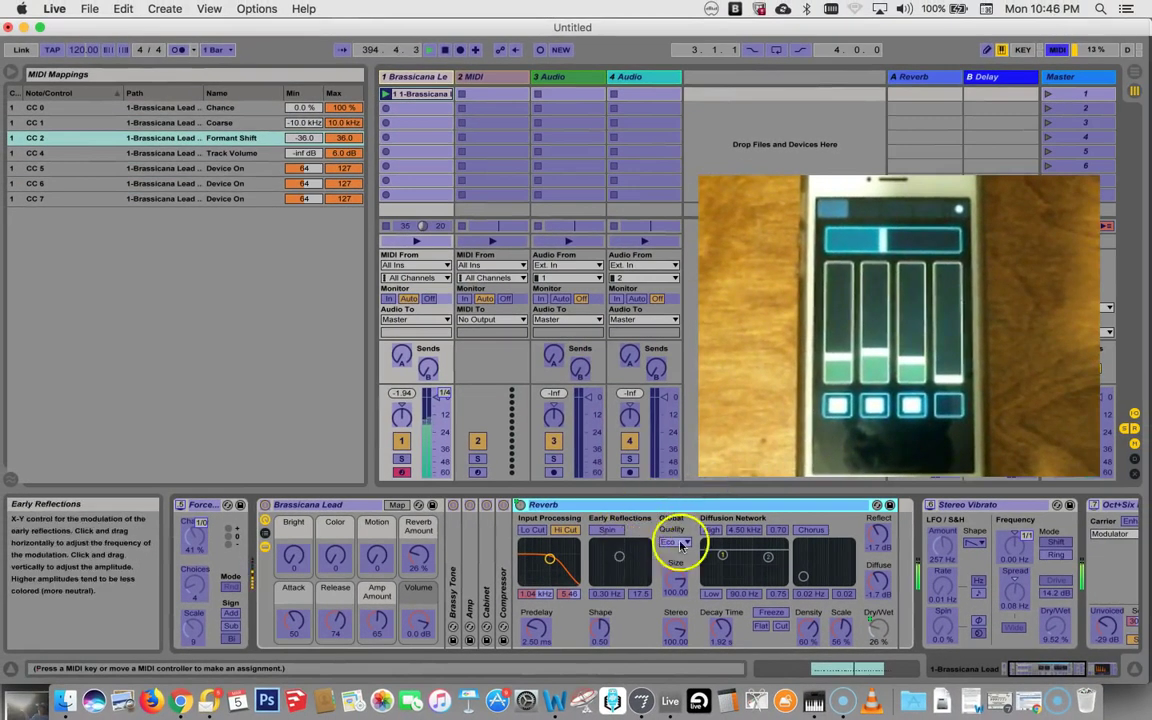
Cancel the pending Reverb assignment, reselect Reverb, and exit MIDI Map Mode with Cmd+M.
left_click(906, 575)
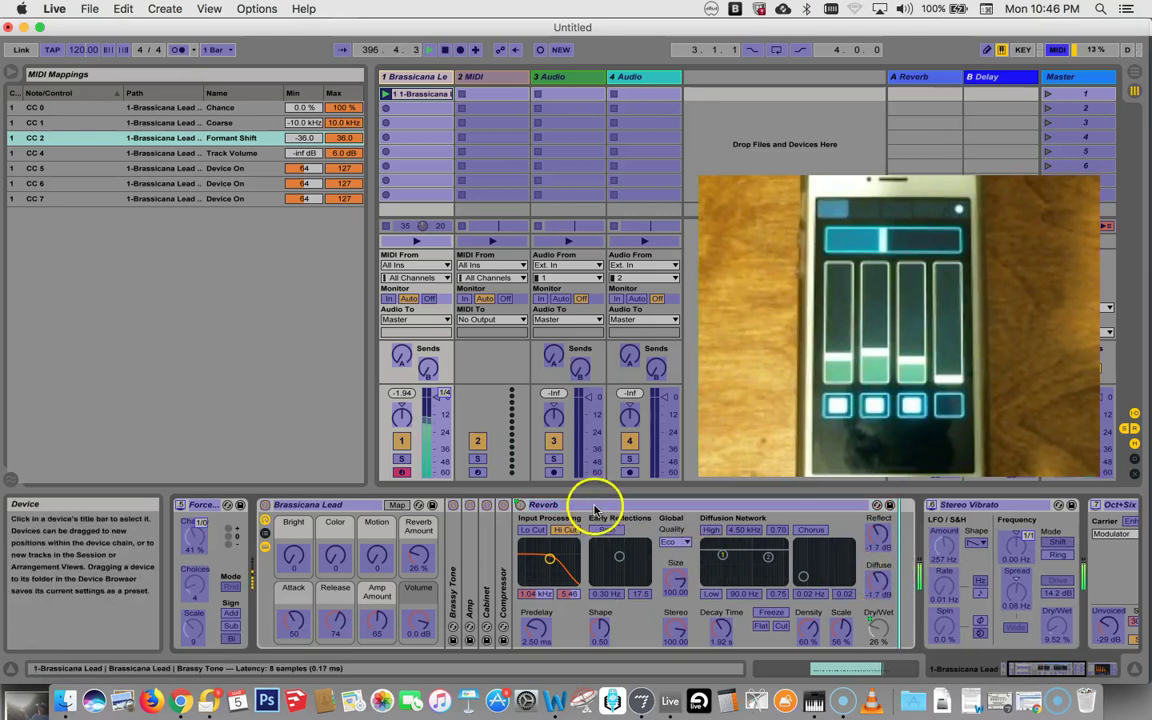
left_click(595, 506)
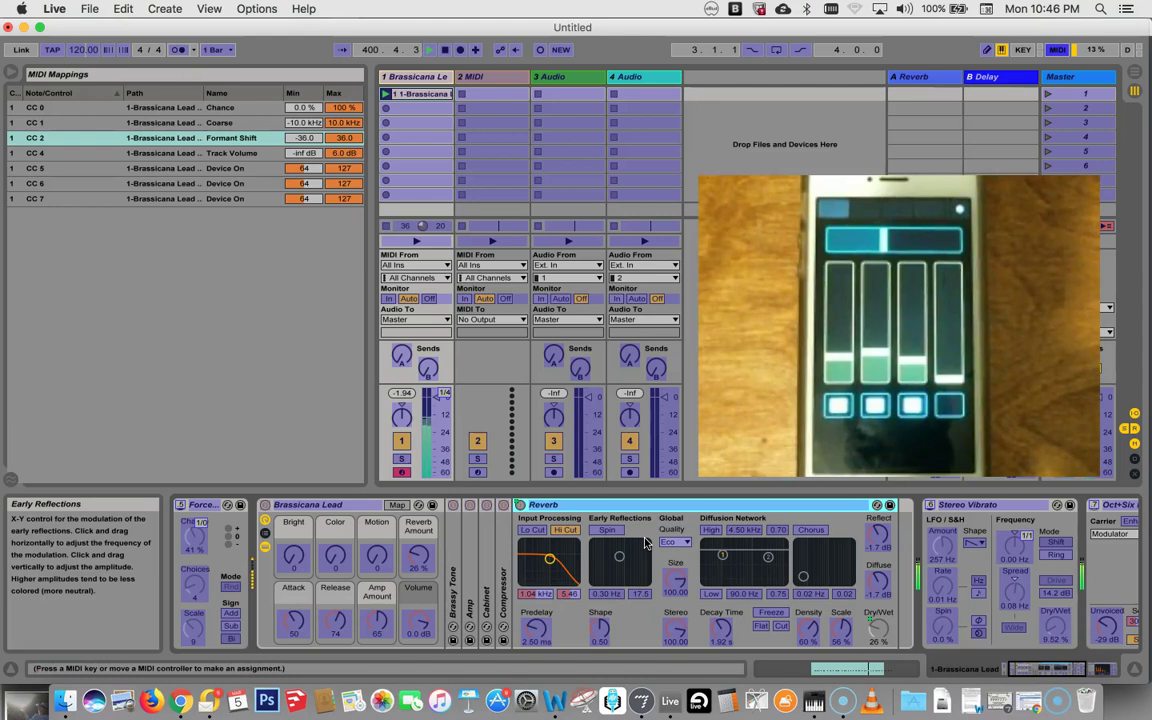
key("super+m")
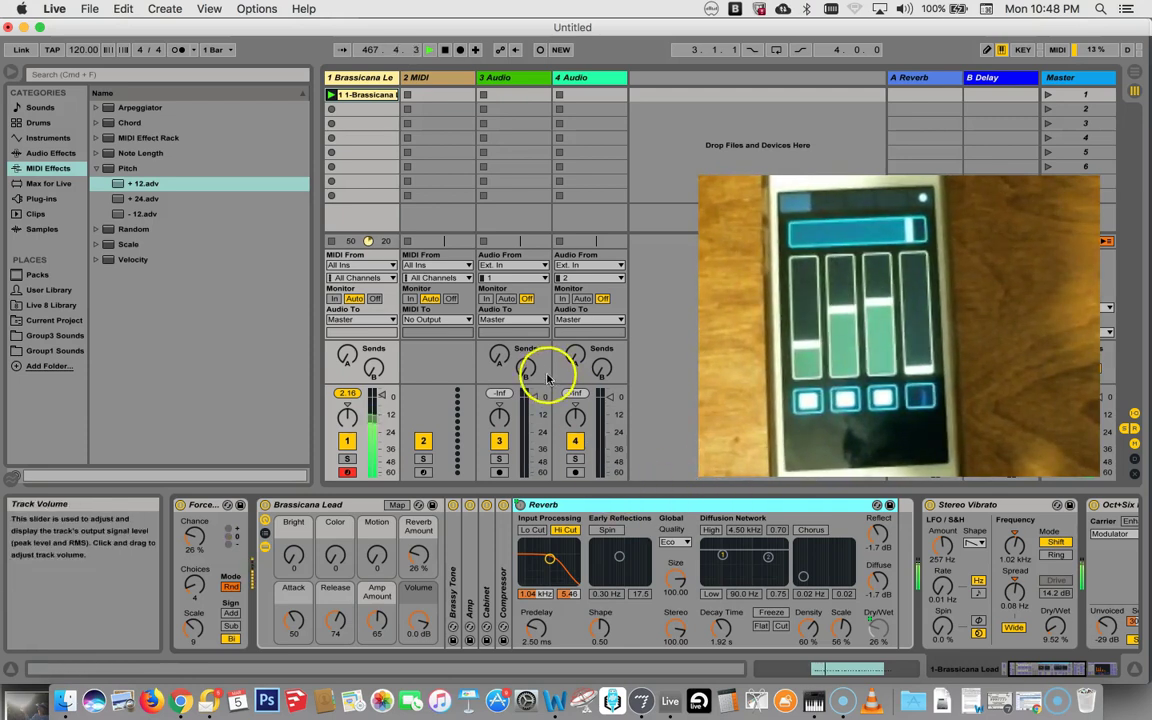
Unfold the Amp on Boost and raise Amp Amount to 37 (Gain 6.46, Presence 2.91).
double_click(468, 550)
left_click(491, 583)
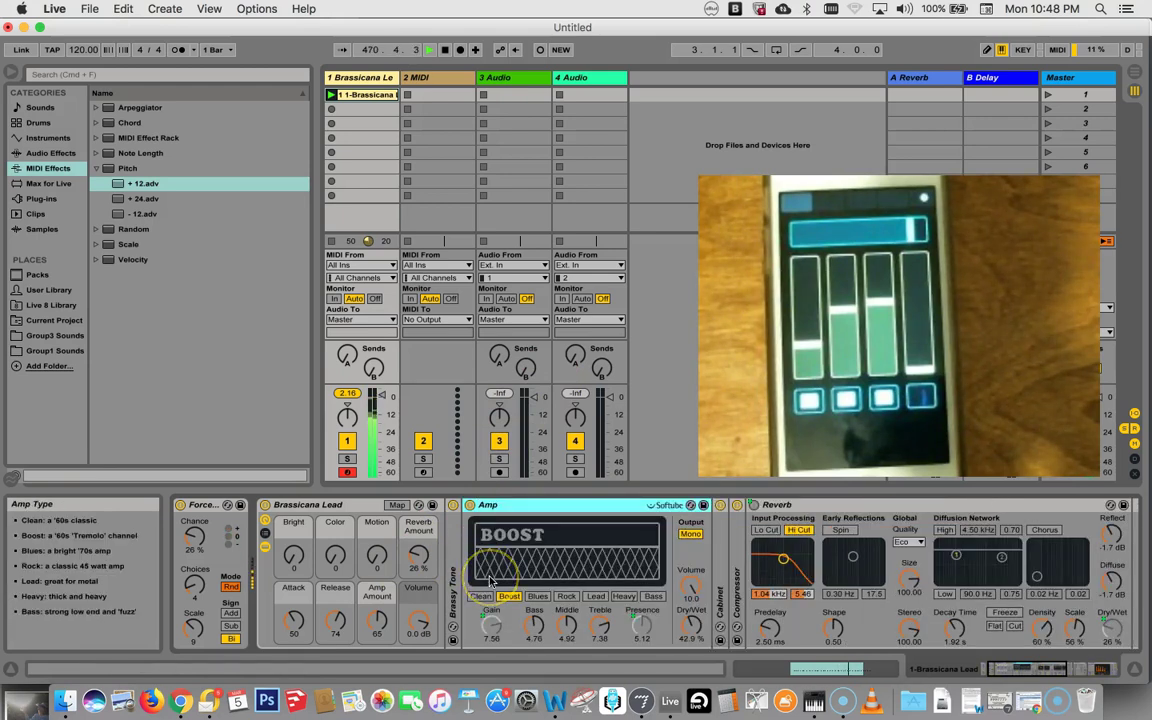
left_click(509, 597)
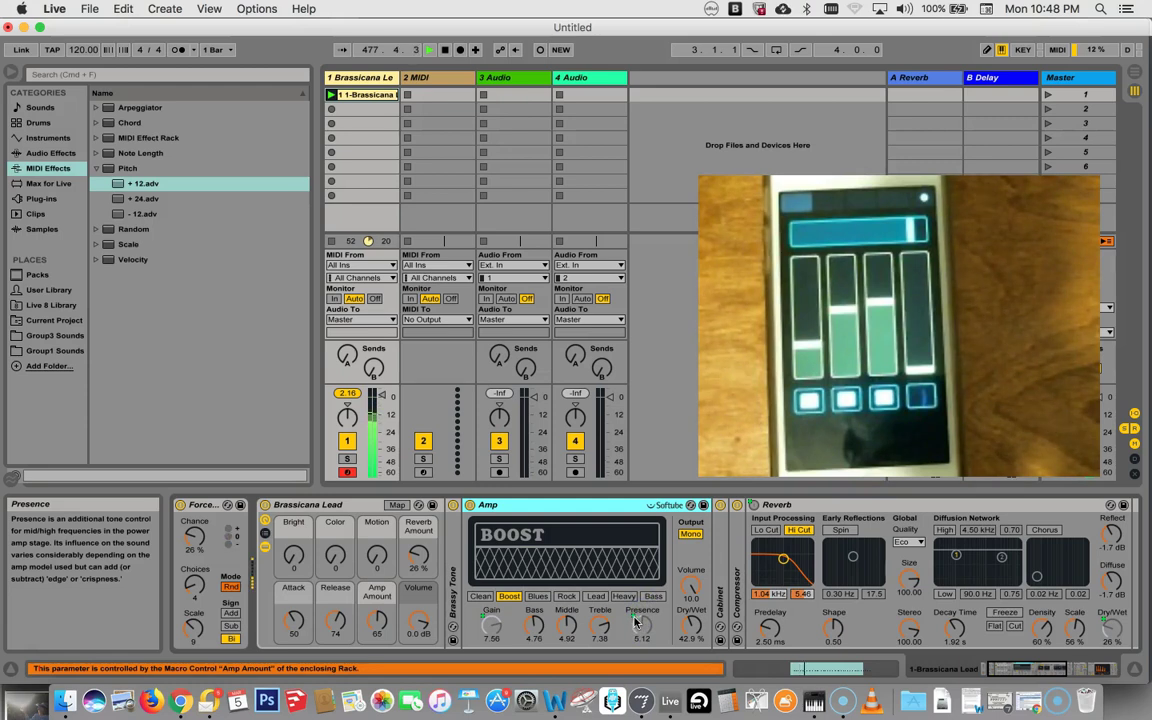
left_click(293, 557)
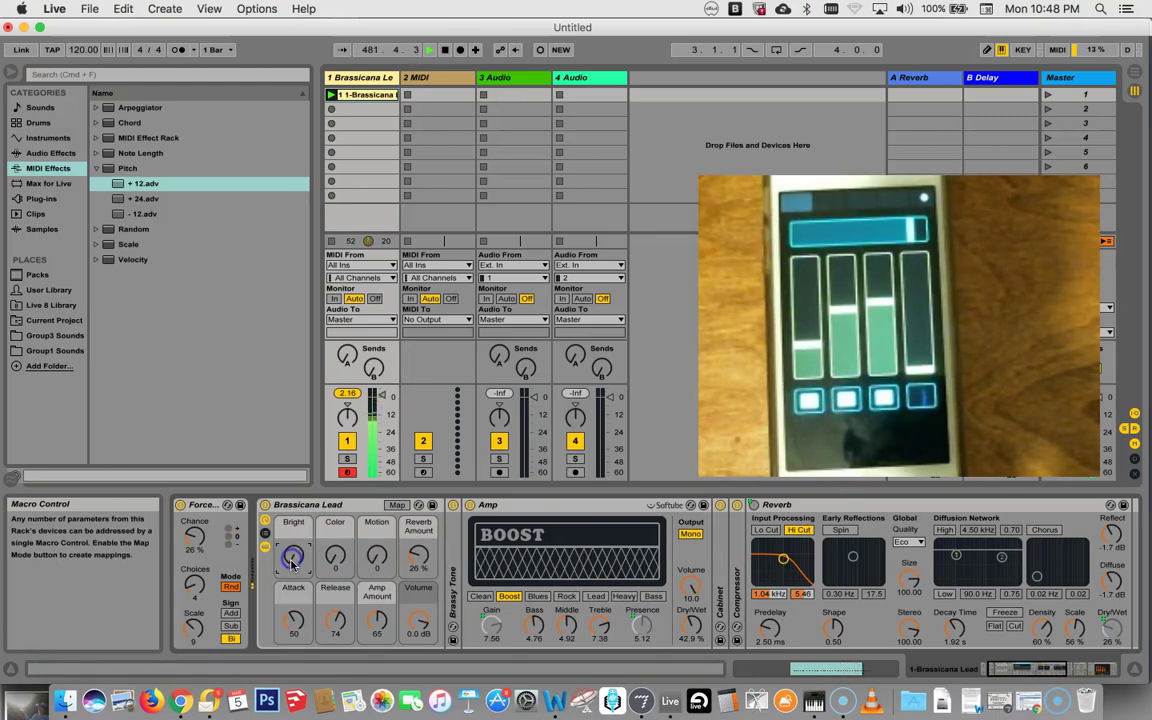
left_click(378, 620)
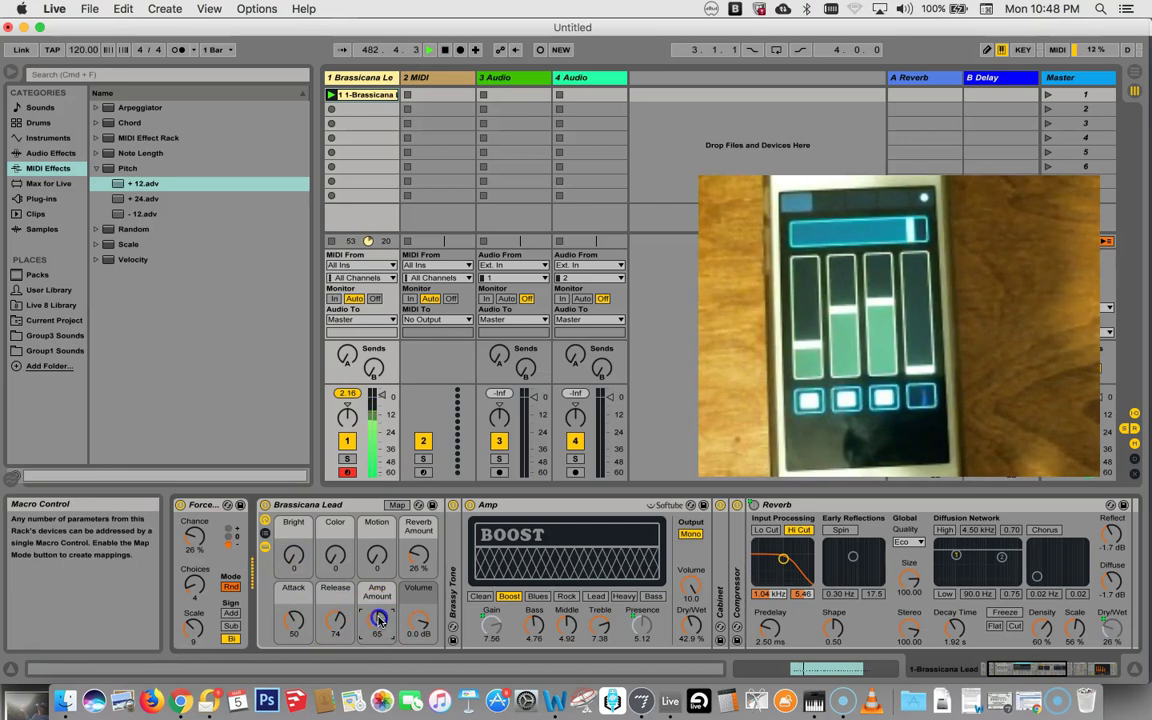
mouse_move(378, 620)
left_mouse_down()
mouse_move(378, 600)
mouse_move(378, 645)
left_mouse_up()
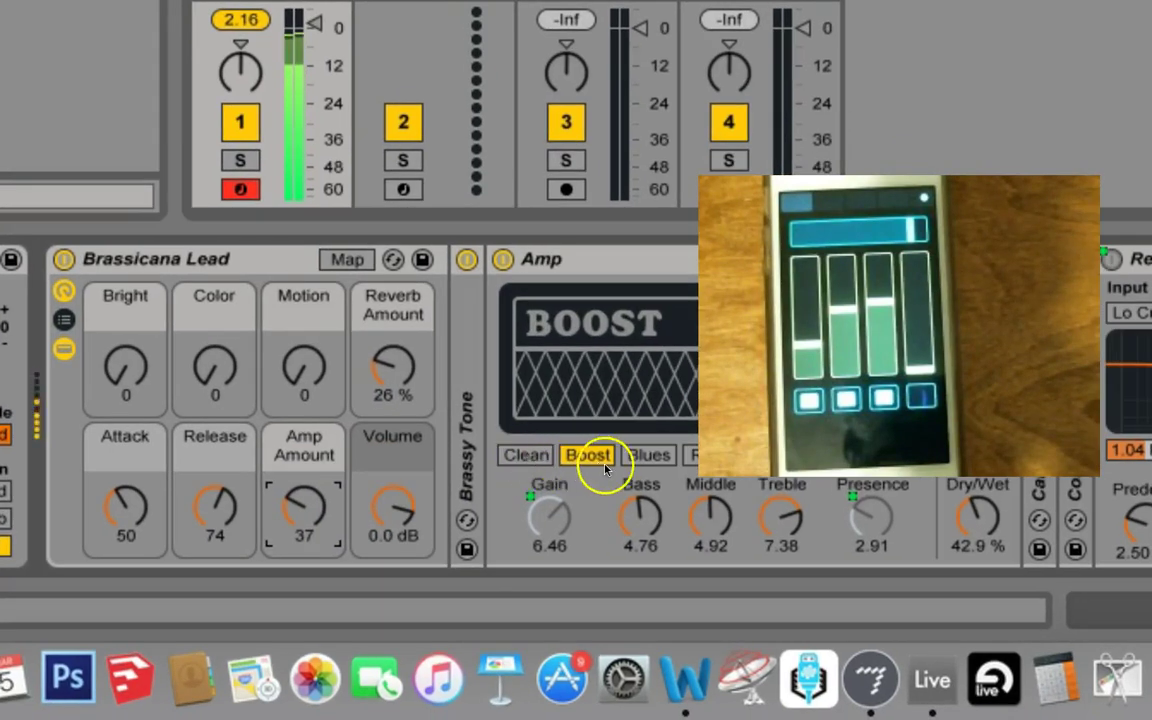
Try the Blues and Lead amp models, then return to Boost.
left_click(650, 456)
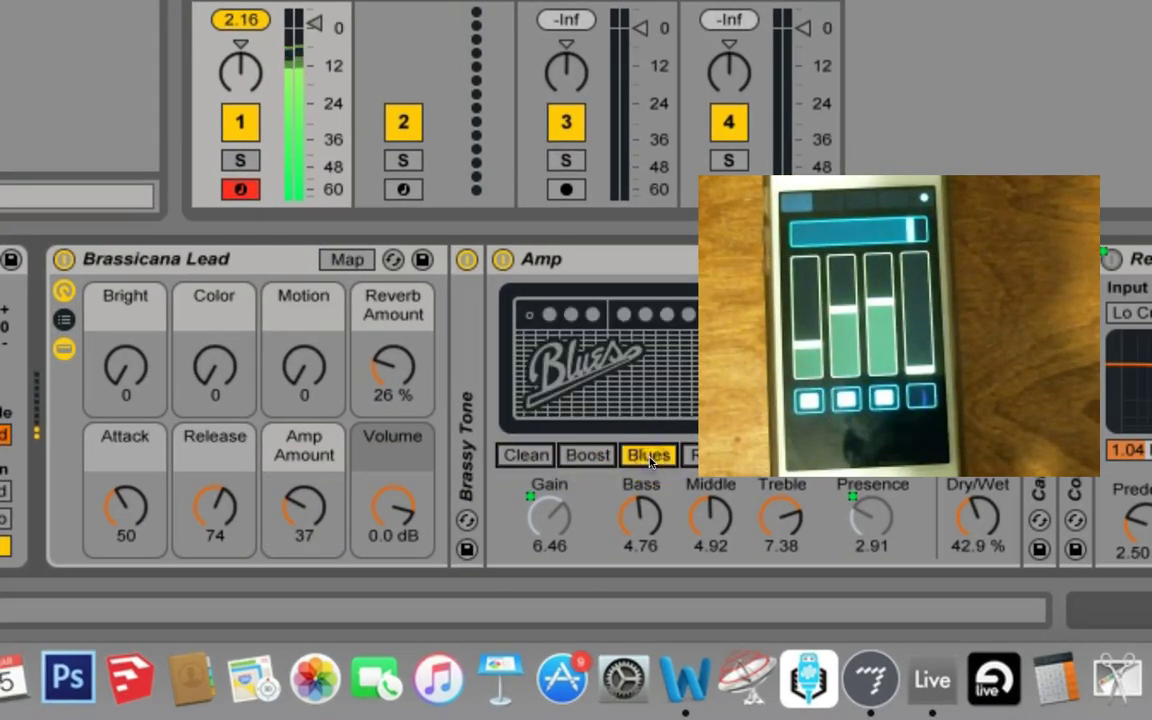
left_click(588, 455)
left_click(700, 455)
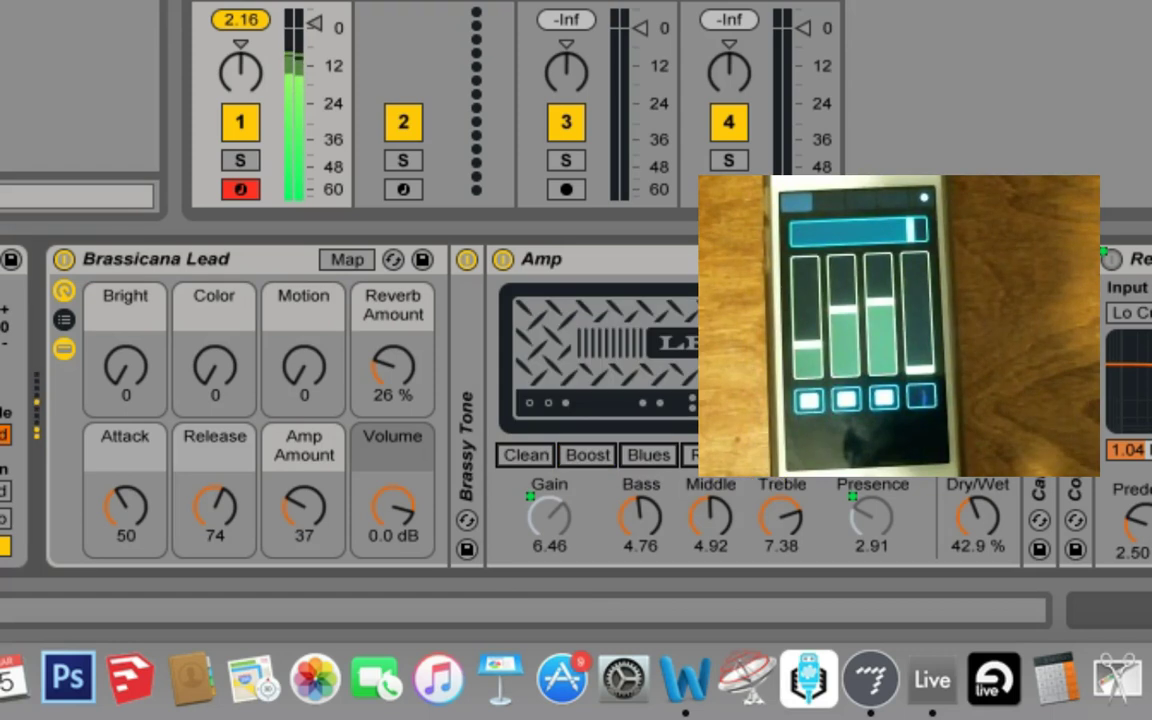
left_click(588, 455)
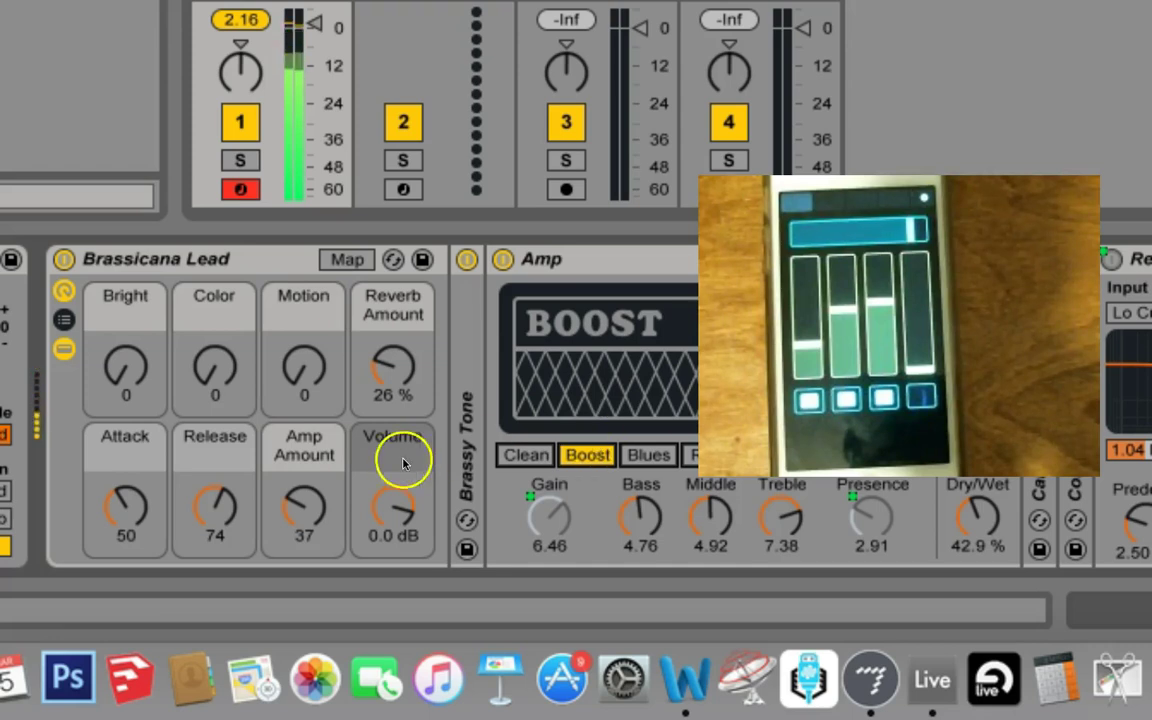
Reset Amp Amount, then raise the Bright macro to 62 and Color to 73.
mouse_move(386, 392)
left_mouse_down()
mouse_move(380, 368)
mouse_move(388, 398)
mouse_move(398, 378)
left_mouse_up()
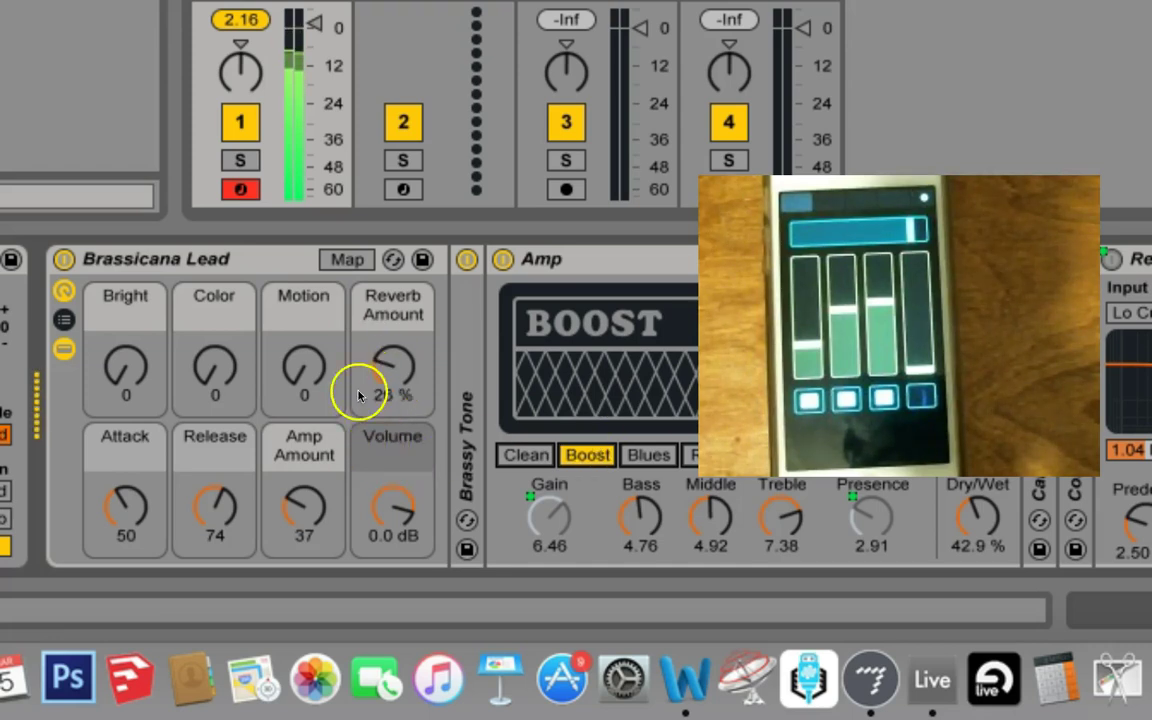
left_click(303, 506)
mouse_move(301, 503)
left_mouse_down()
mouse_move(301, 447)
mouse_move(301, 503)
mouse_move(280, 450)
mouse_move(272, 484)
mouse_move(299, 502)
mouse_move(270, 455)
mouse_move(278, 440)
mouse_move(299, 505)
mouse_move(266, 452)
mouse_move(301, 502)
left_mouse_up()
key("Delete")
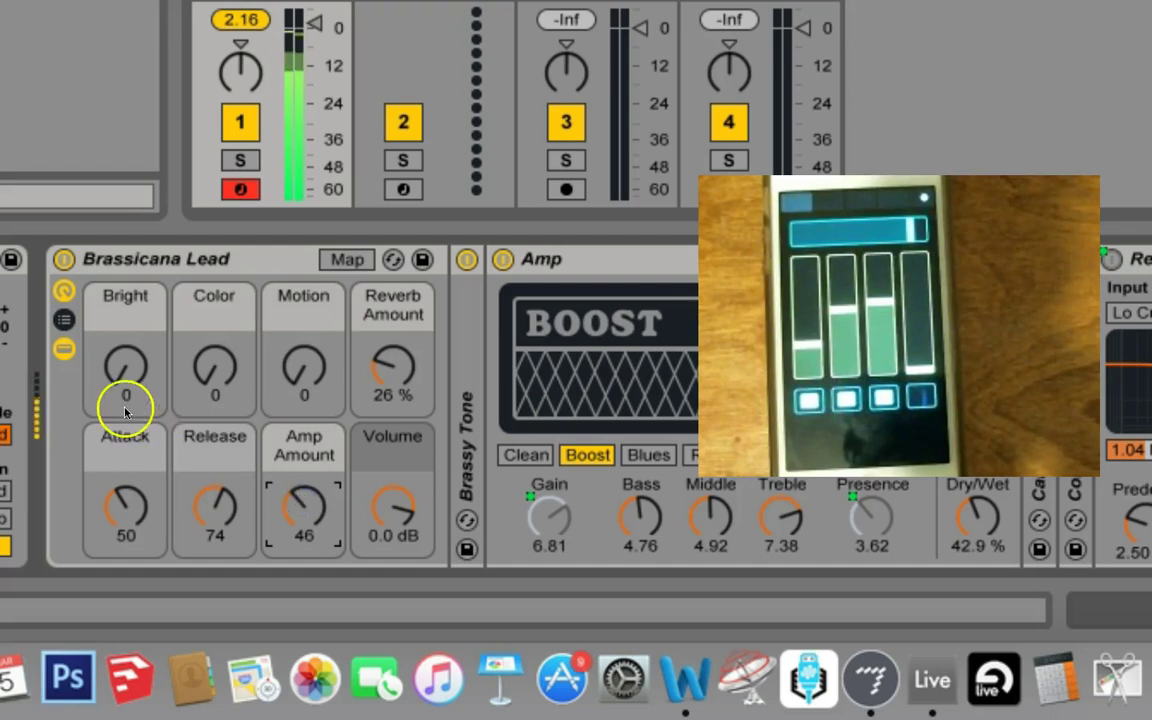
left_click_drag(116, 368, 120, 368)
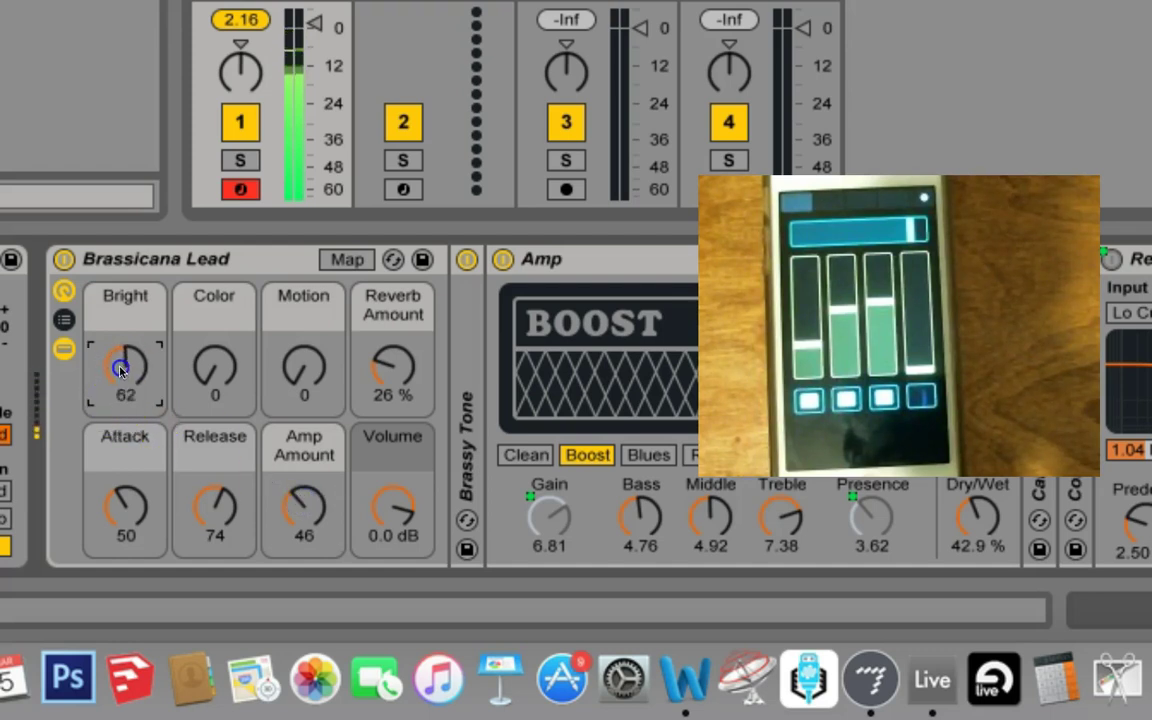
left_click_drag(213, 364, 211, 365)
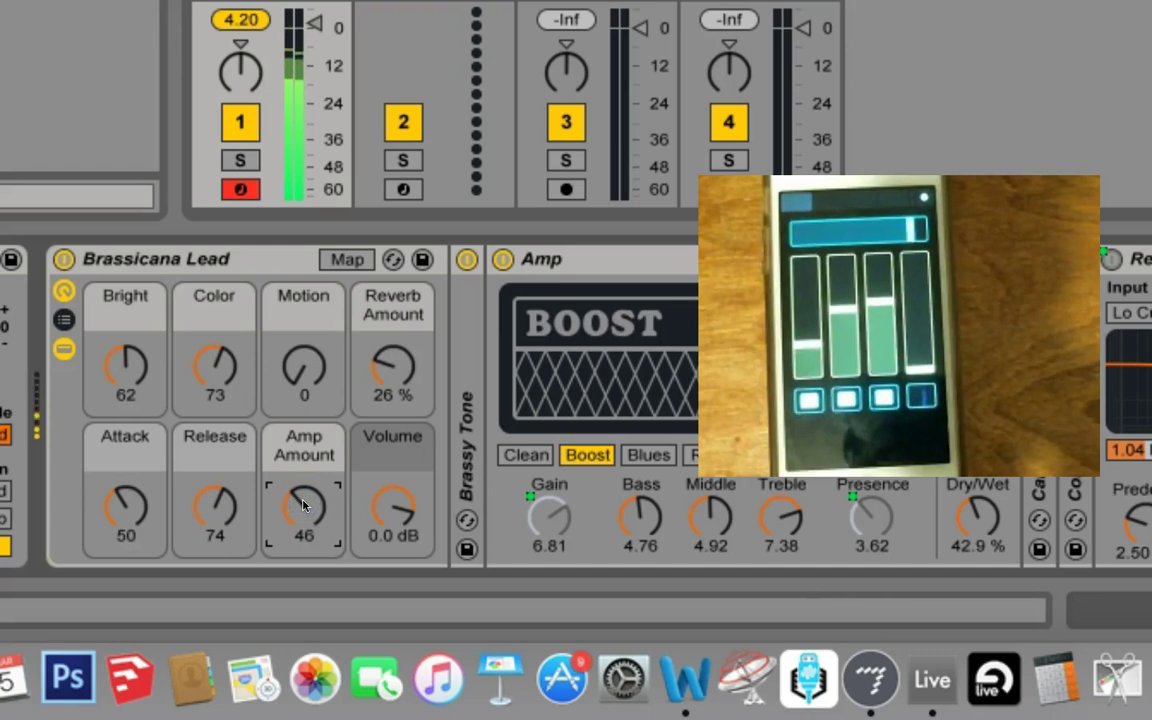
Map the Amp Amount macro to a phone slider (1/3), test it, then re-enter MIDI Map Mode.
left_click(302, 510)
key("super+m")
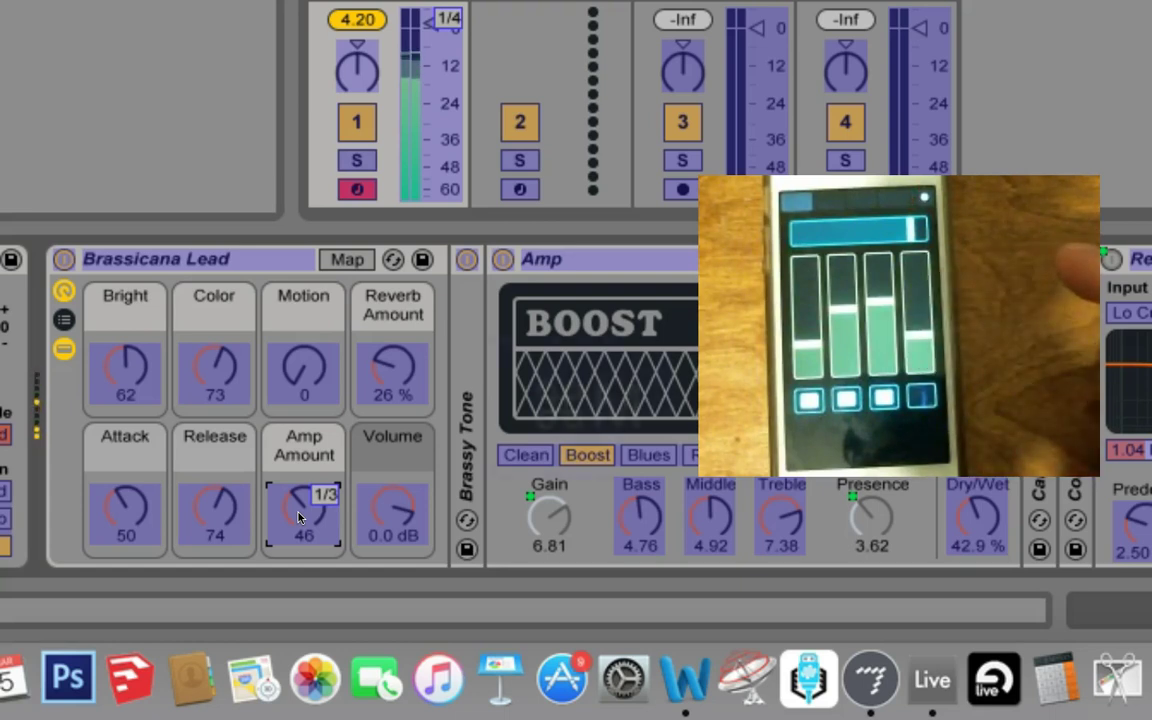
key("super+m")
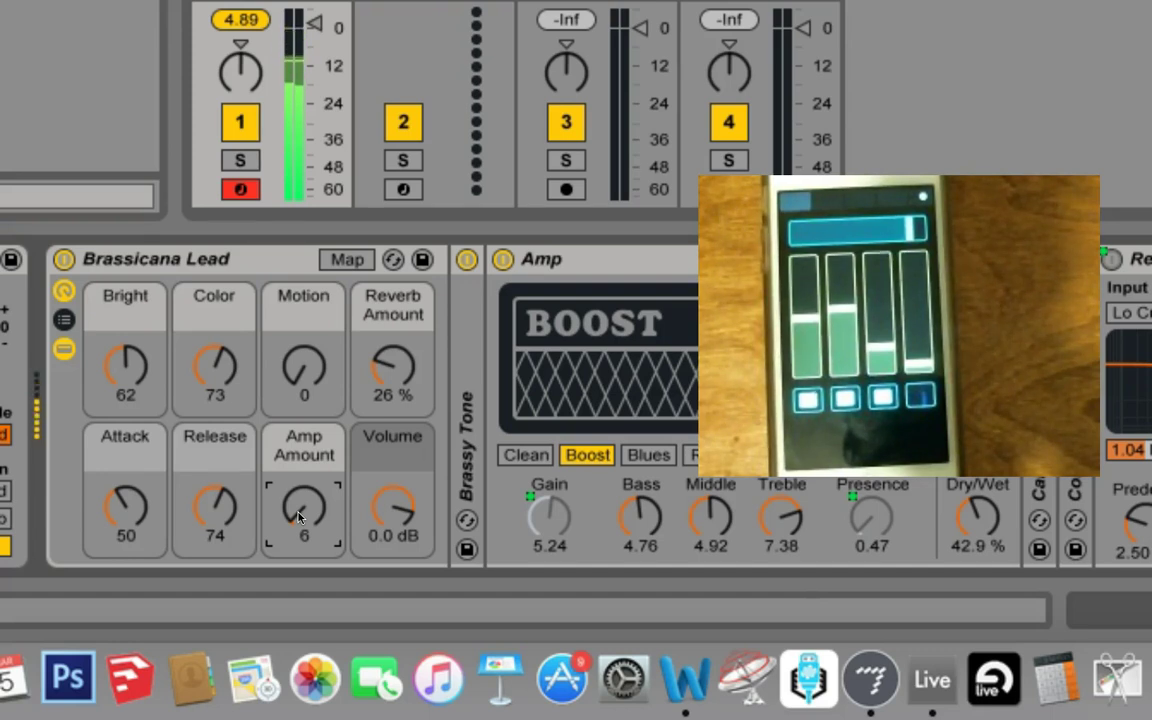
key("super+m")
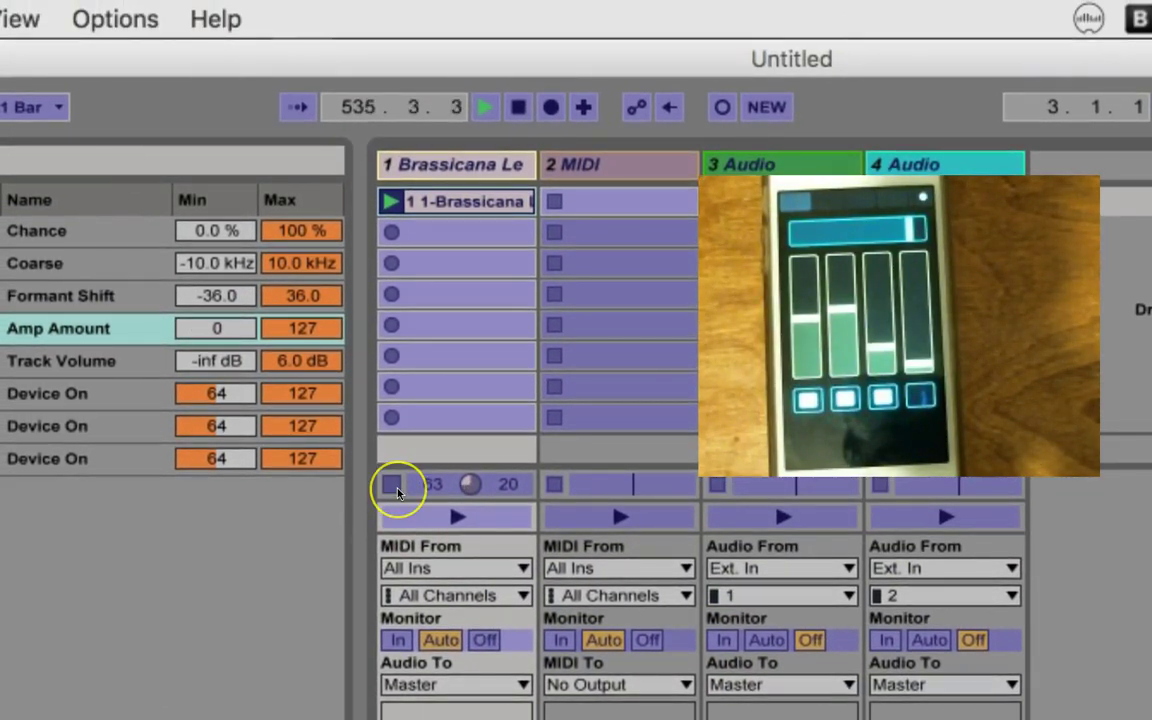
Map track 1's Clip Stop button to a TouchOSC phone button.
left_click(392, 484)
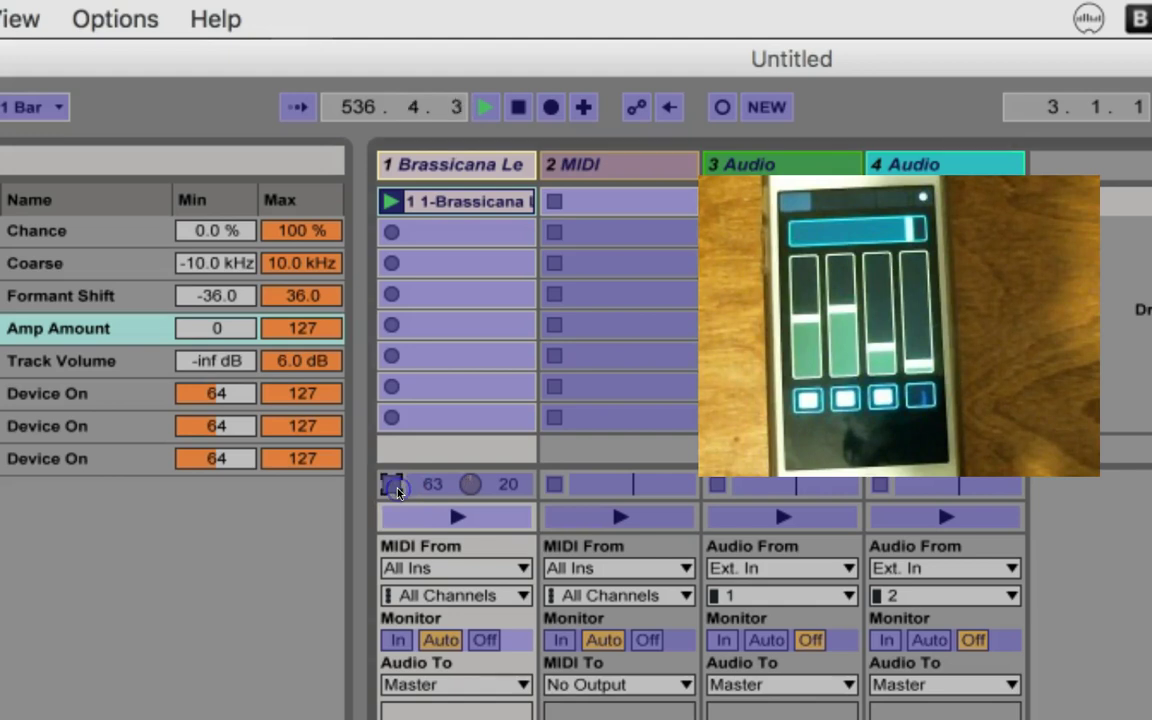
left_click(392, 484)
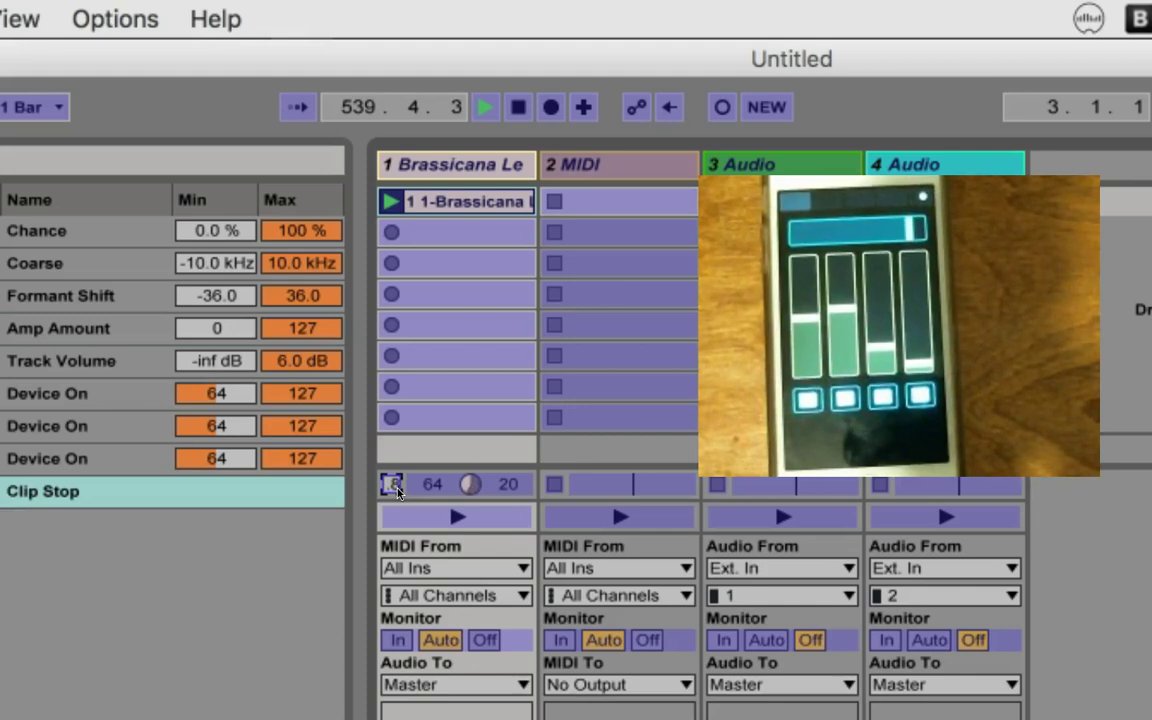
Exit MIDI Map mode with Cmd+M so the phone controls drive the track.
key("super+m")
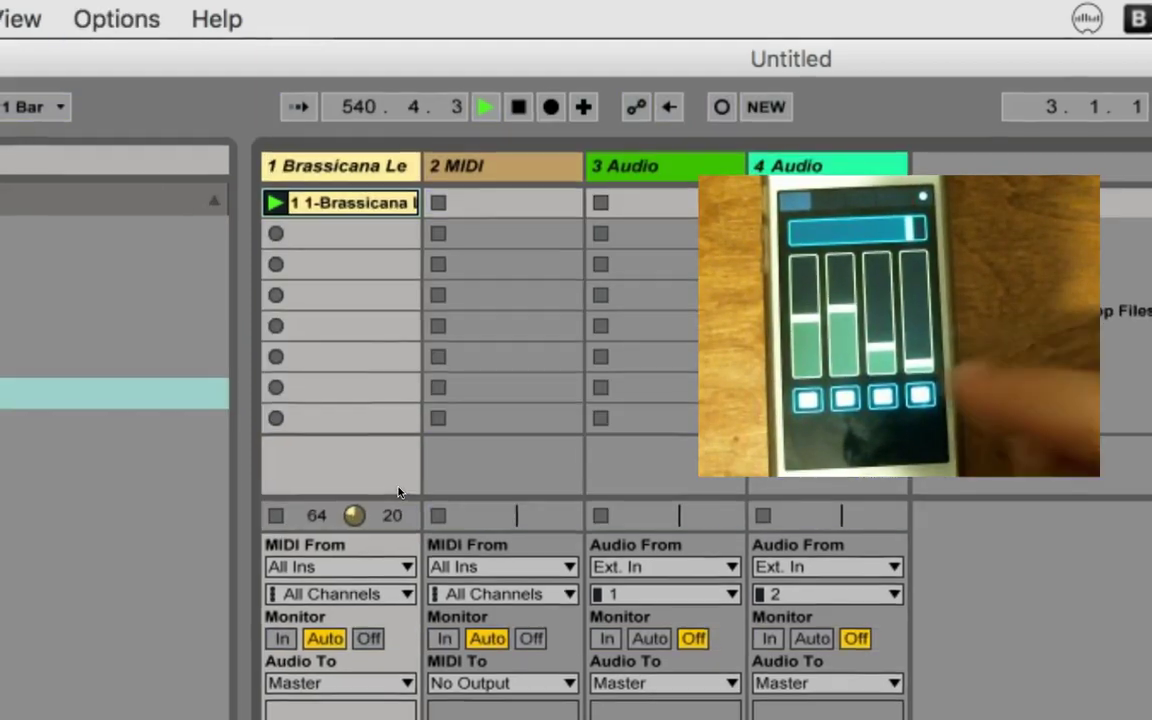